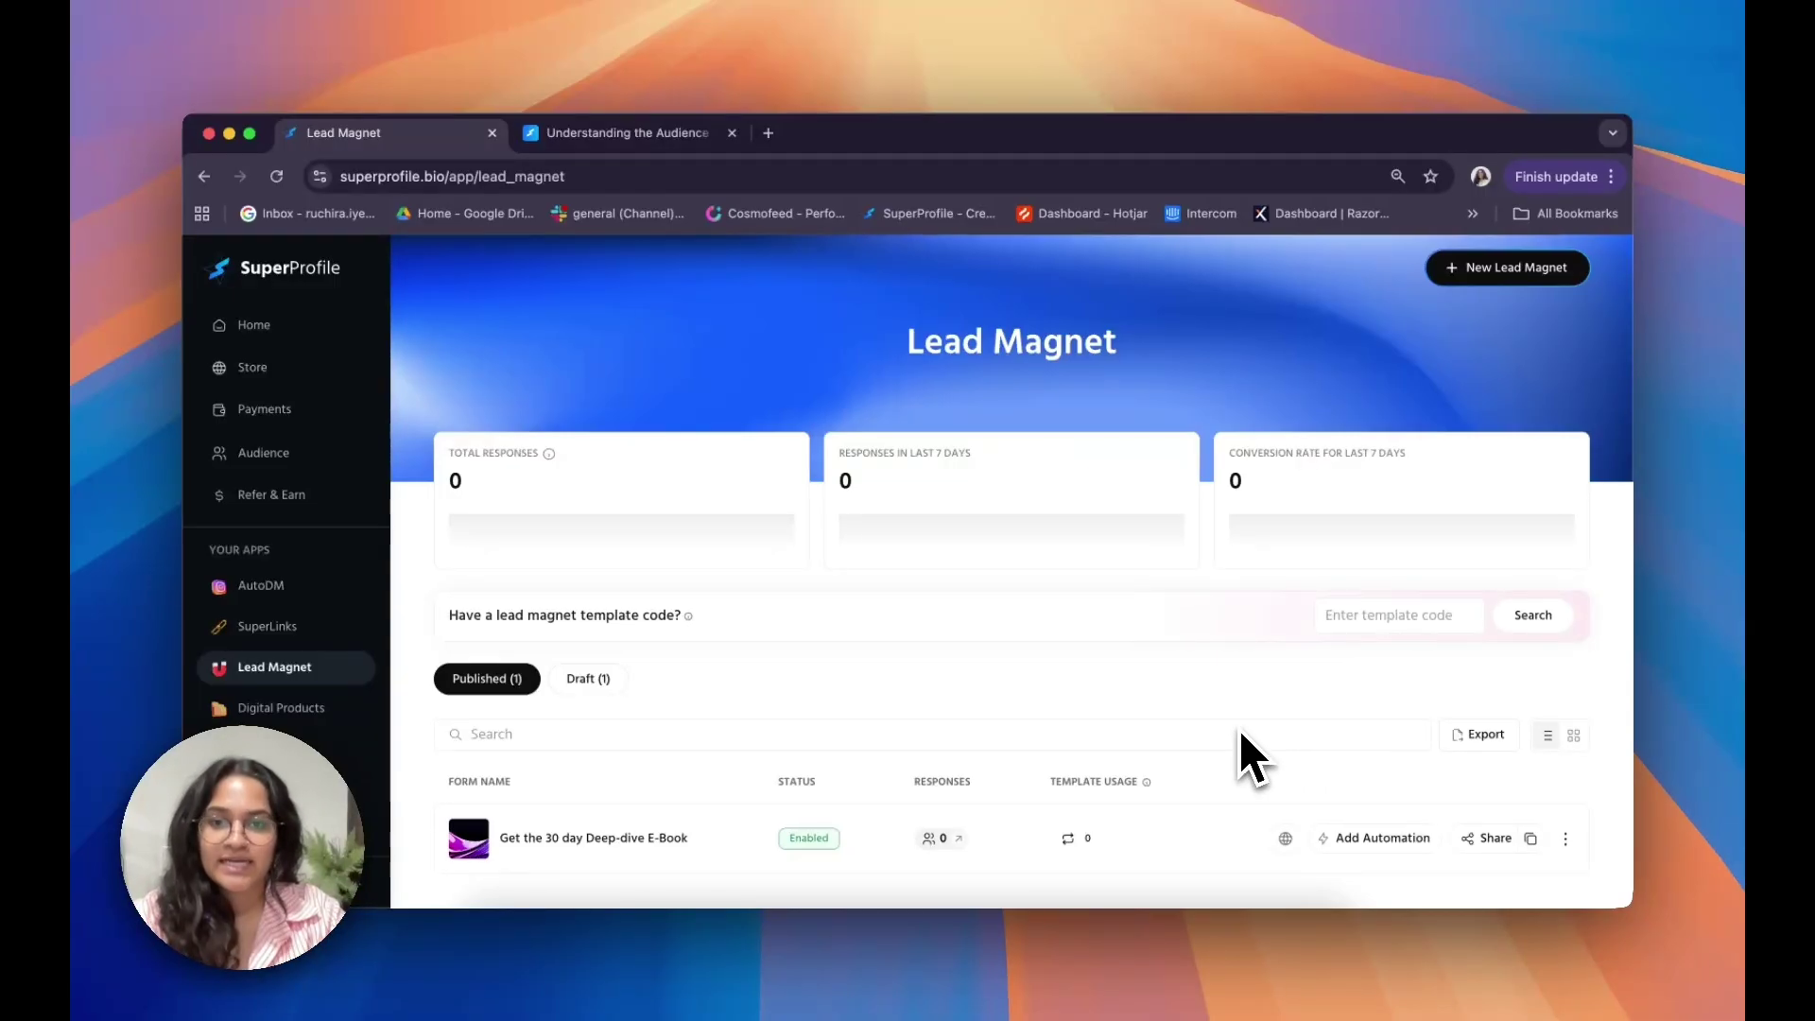
- Skip the template code, start a new lead magnet, and check its preview in mobile and desktop layouts
{"action": "scroll", "coordinate": [1239, 729], "scroll_direction": "down", "scroll_amount": 1}
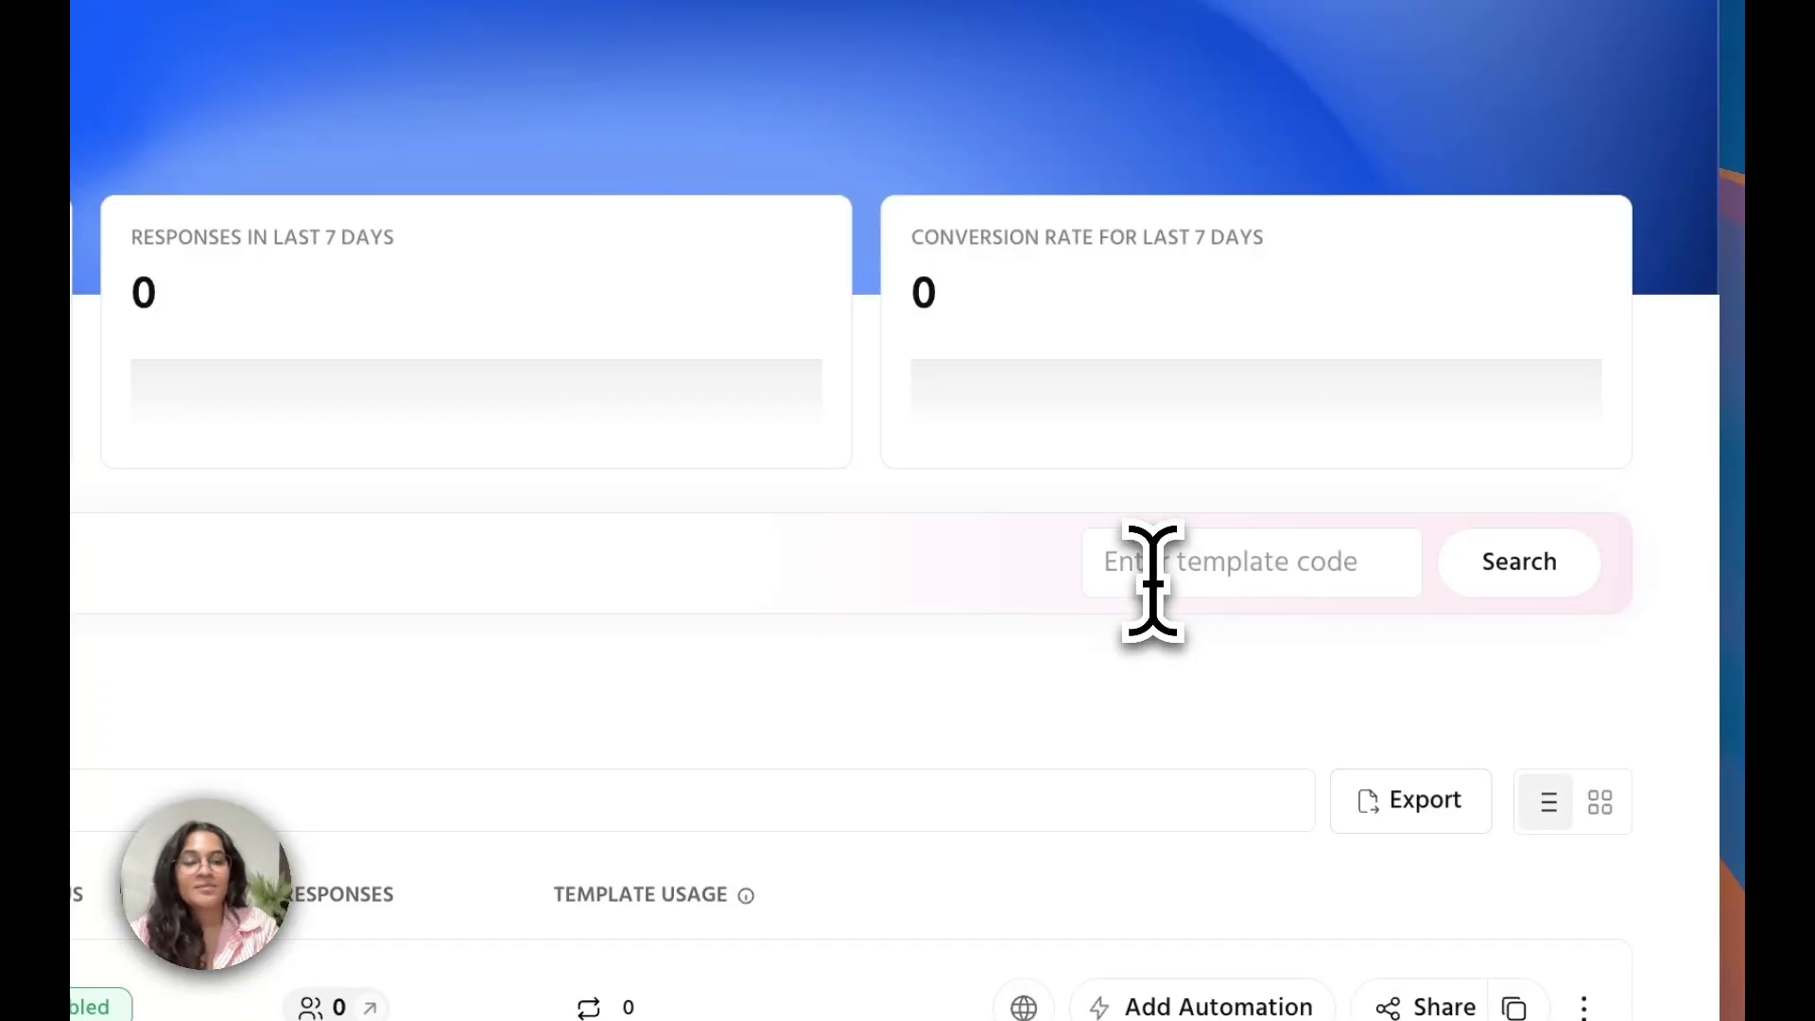
{"action": "left_click", "coordinate": [1228, 574]}
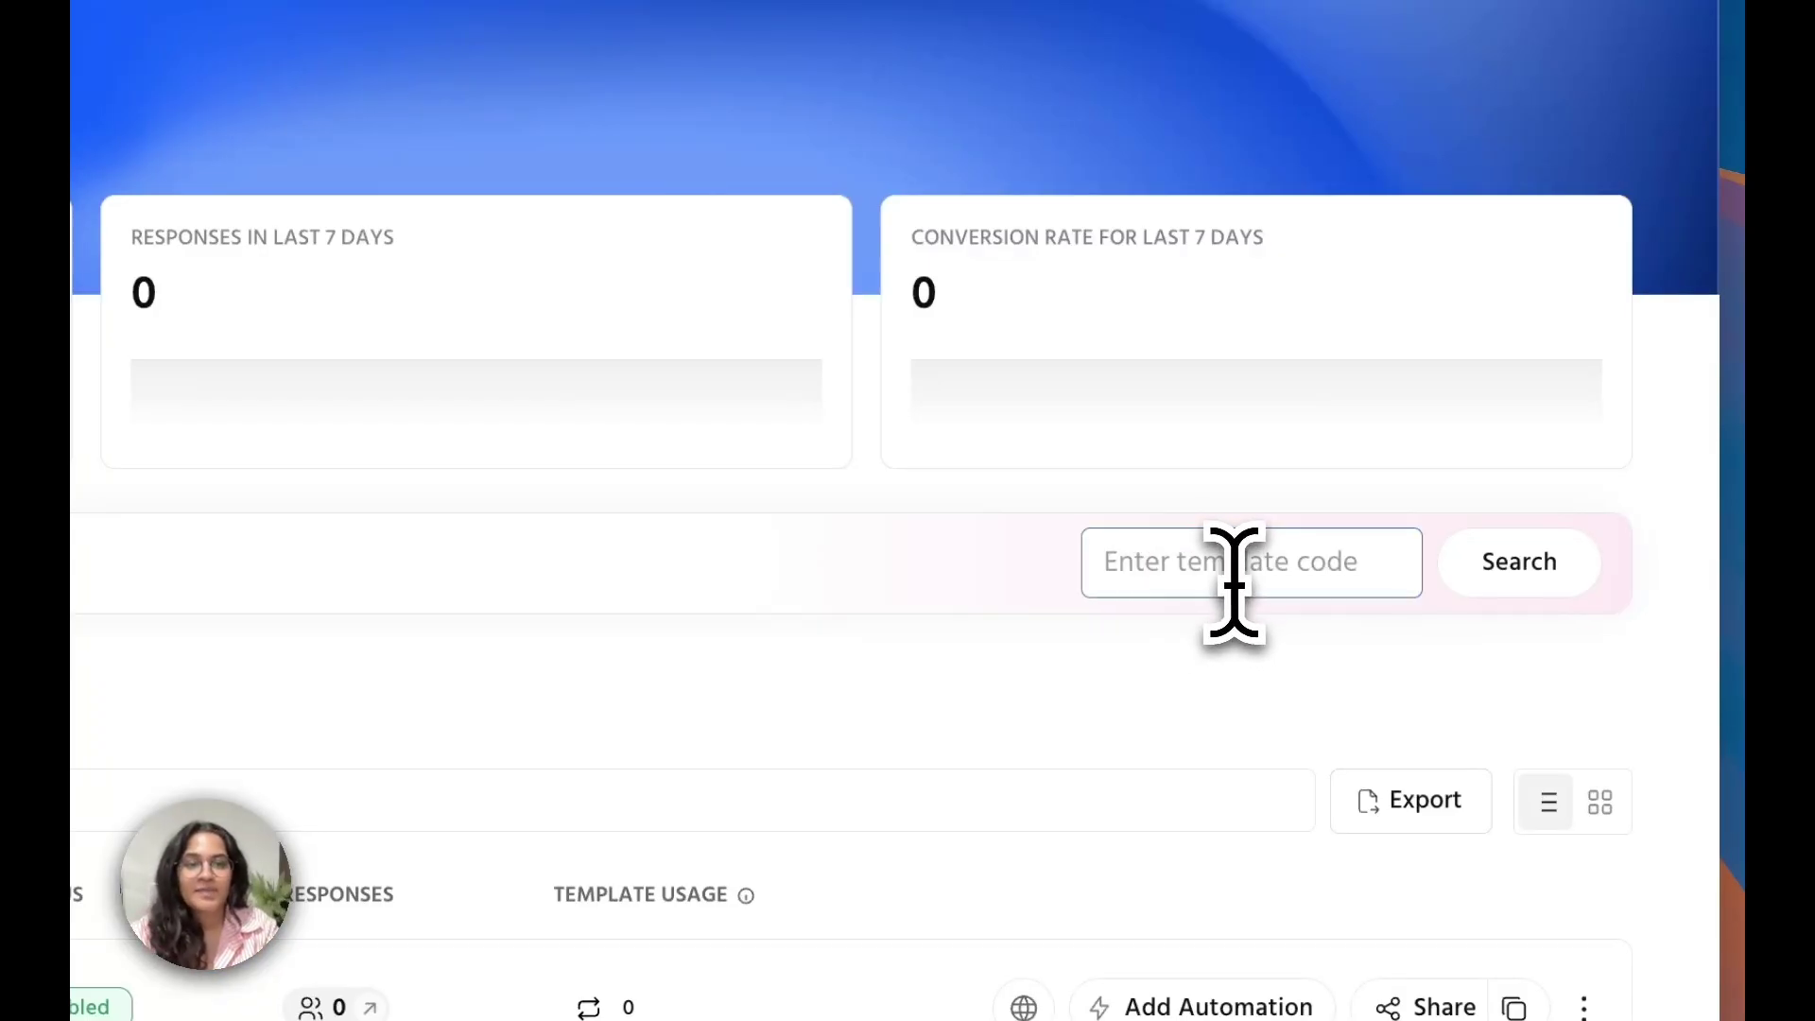
{"action": "left_click", "coordinate": [1190, 656]}
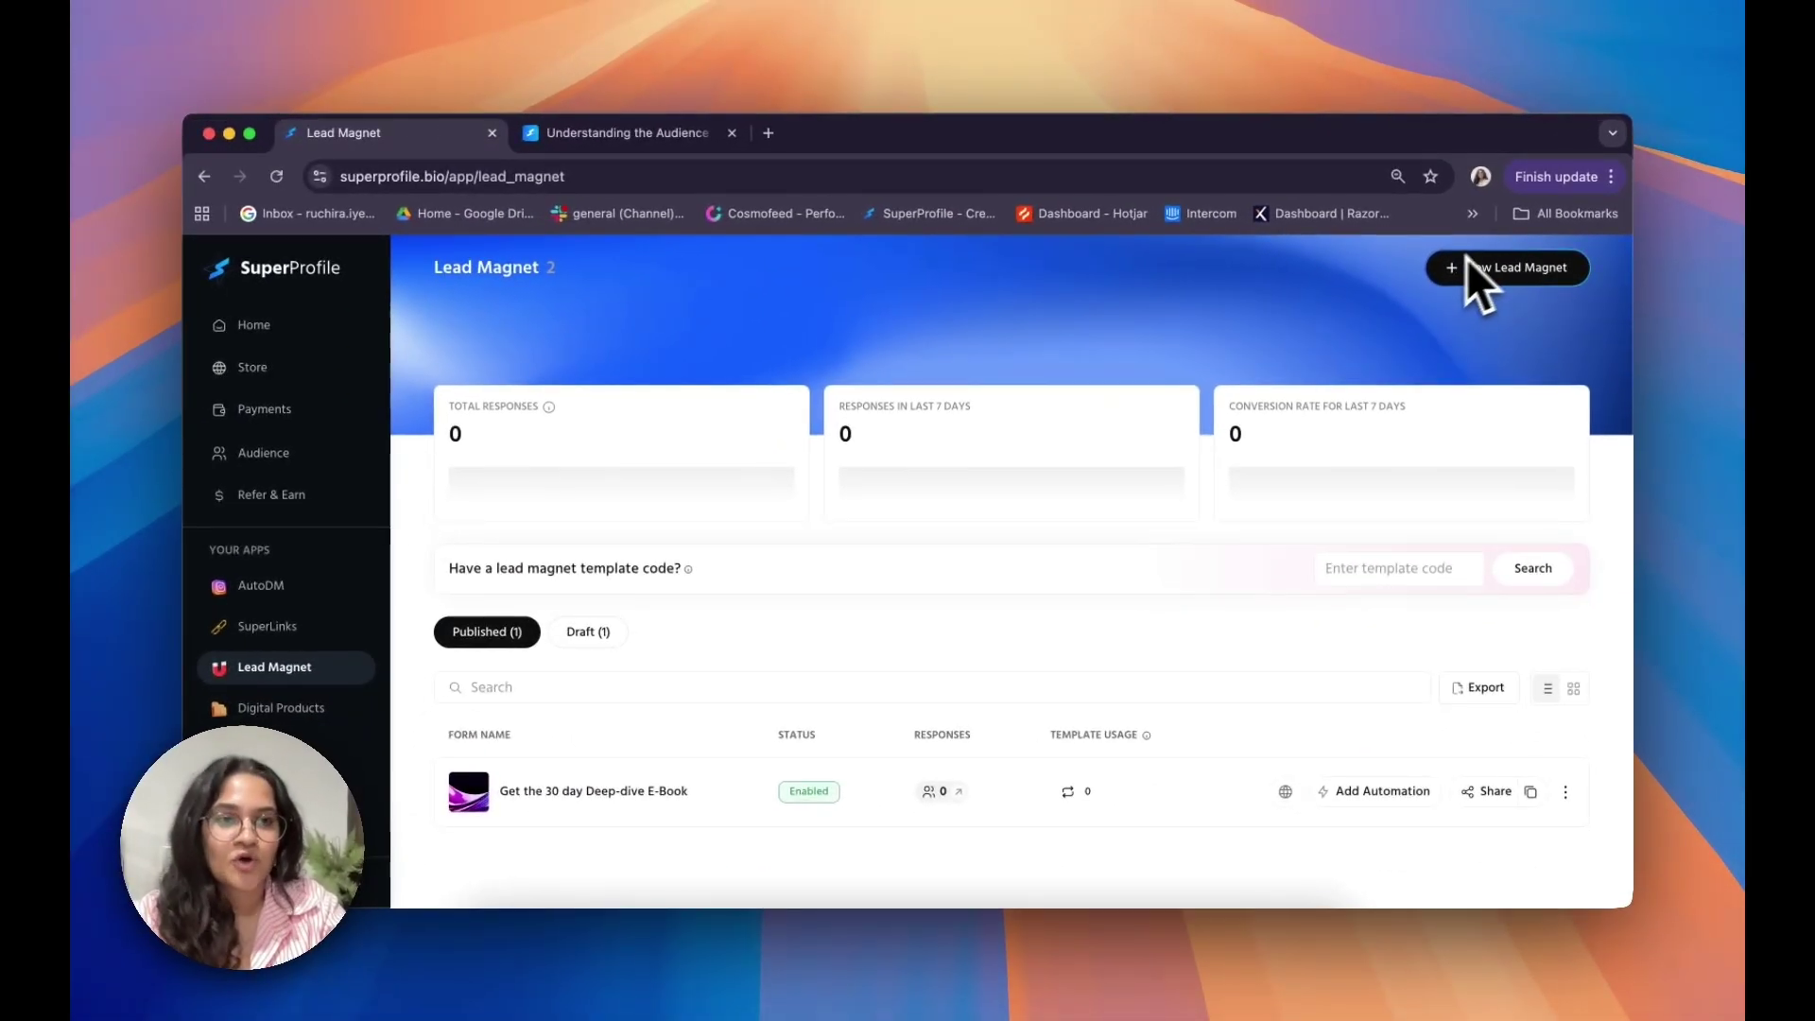
{"action": "left_click", "coordinate": [1496, 282]}
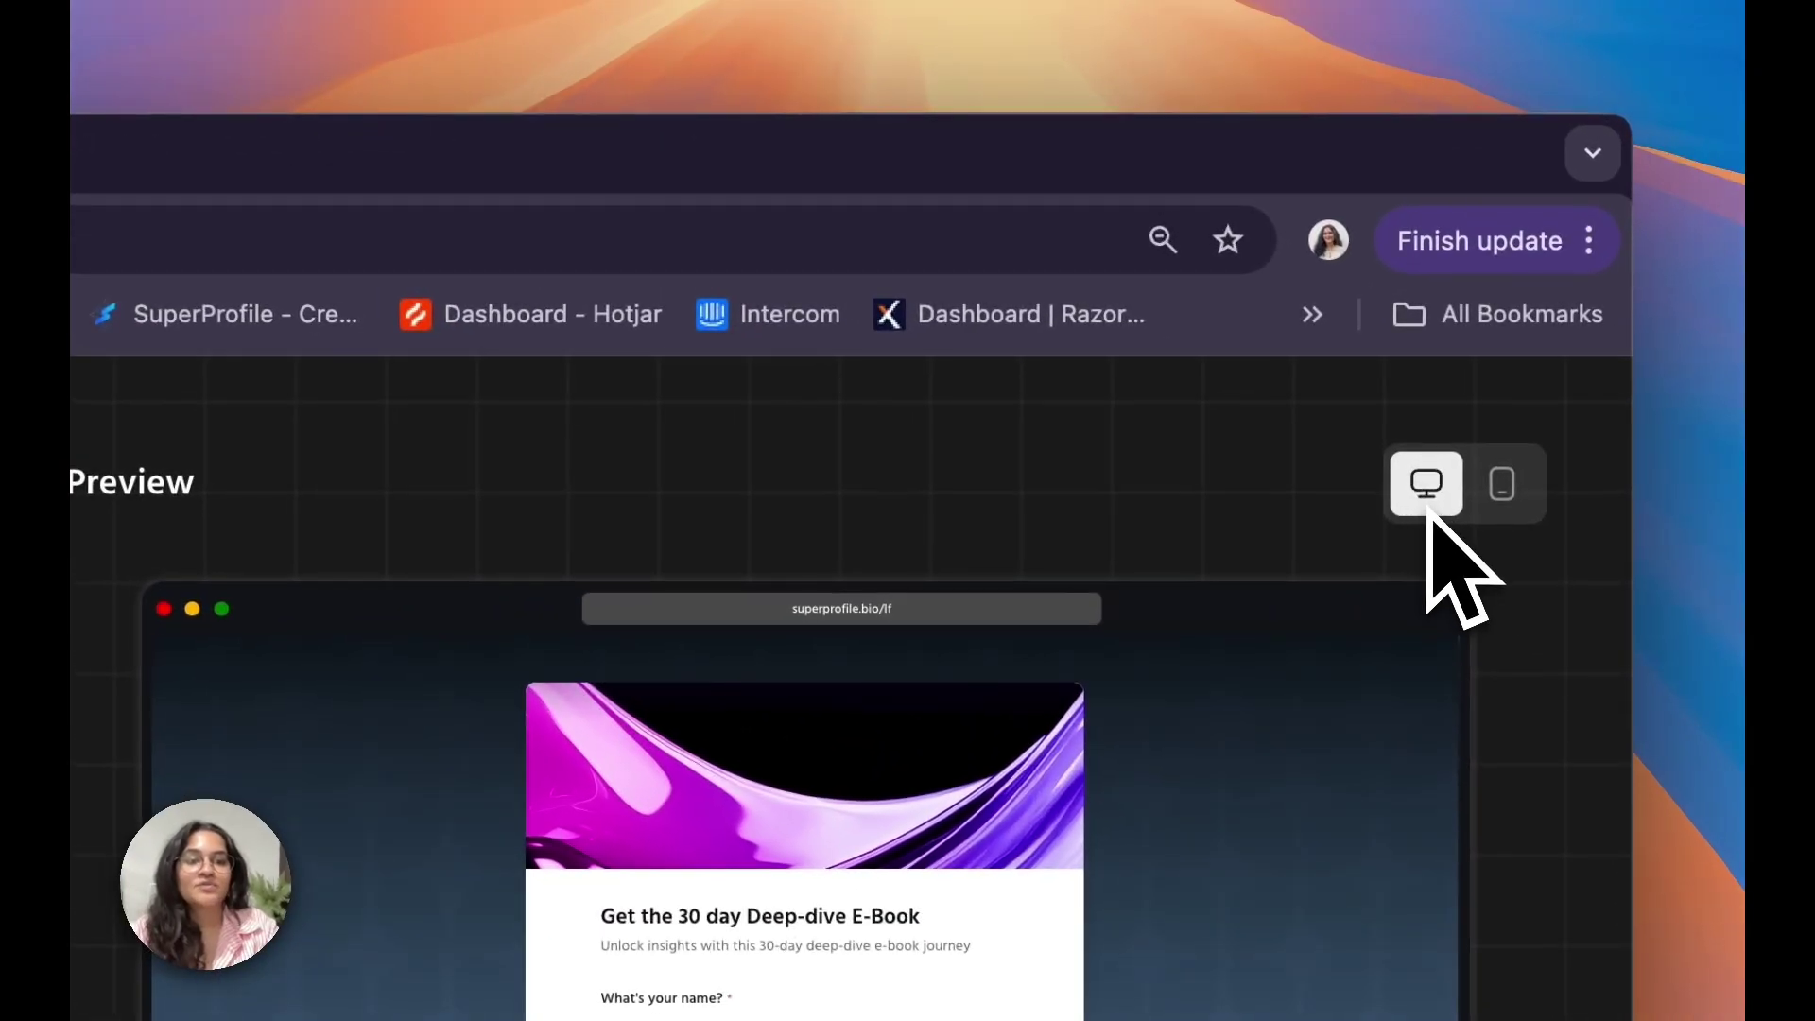
{"action": "left_click", "coordinate": [1502, 484]}
{"action": "left_click", "coordinate": [1429, 482]}
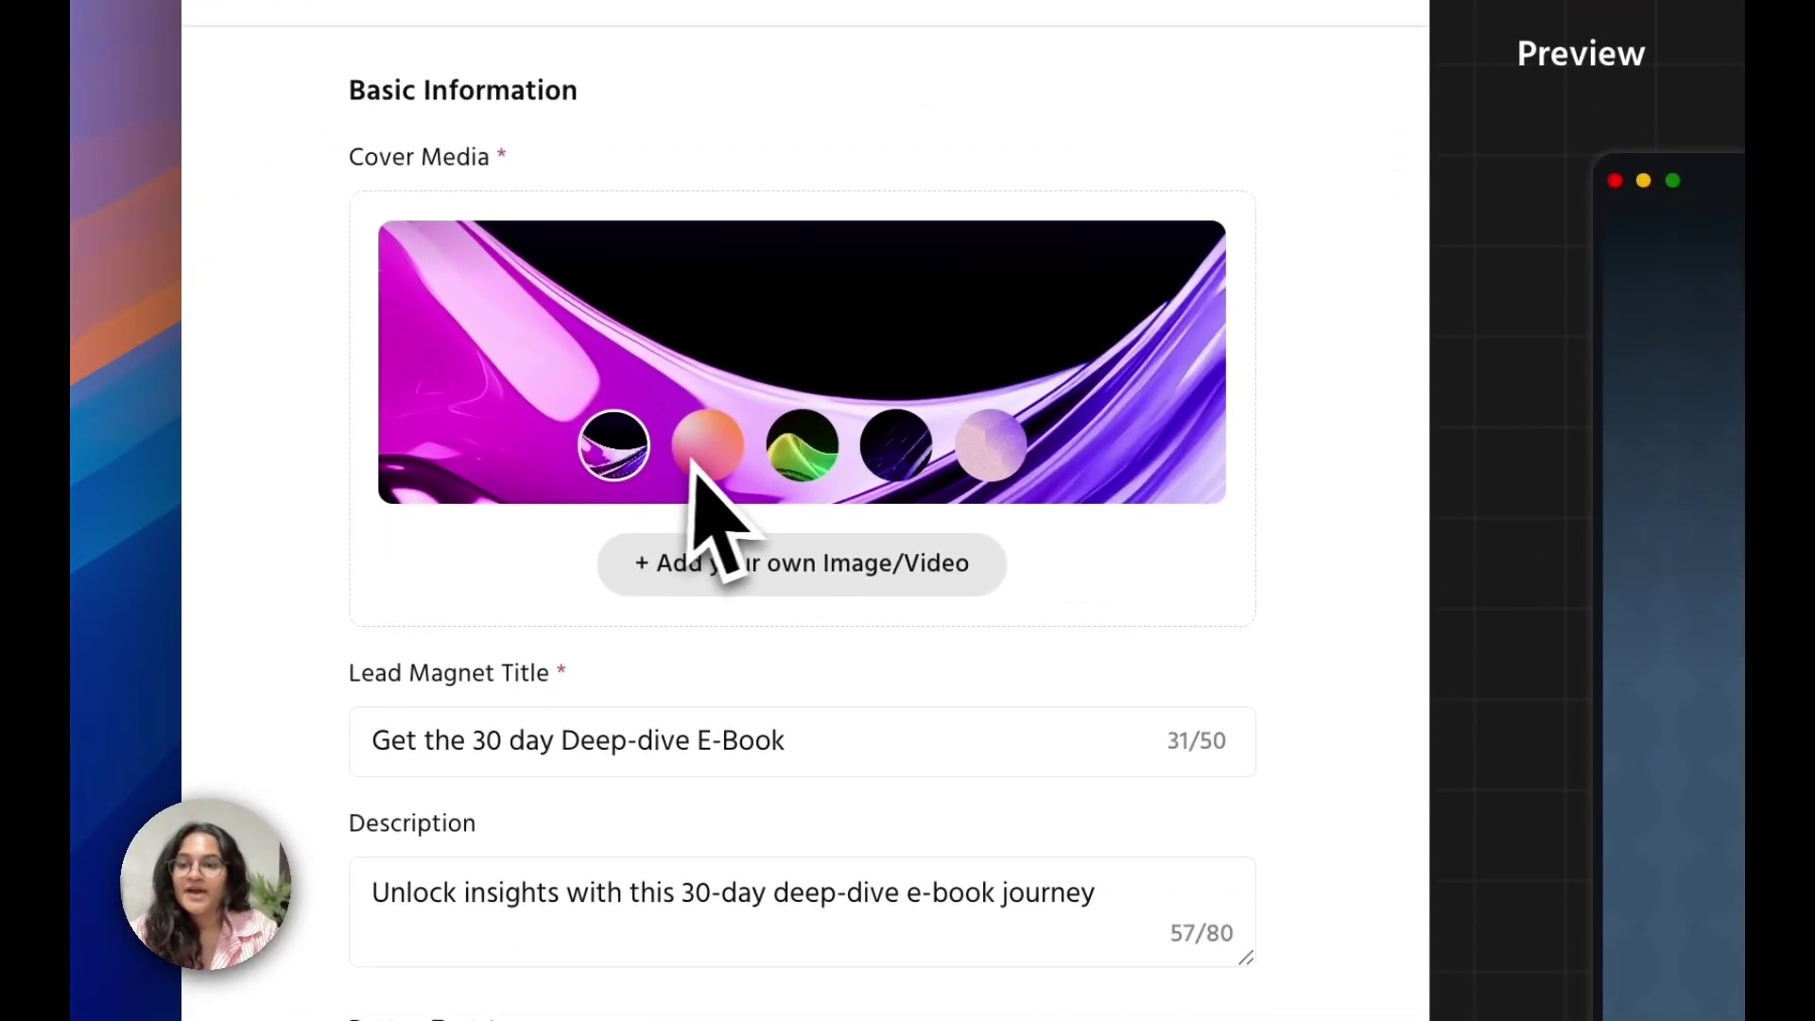
- Try the orange, green and dark purple covers, then settle on the lavender gradient cover
{"action": "left_click", "coordinate": [704, 657]}
{"action": "left_click", "coordinate": [802, 449]}
{"action": "left_click", "coordinate": [896, 447]}
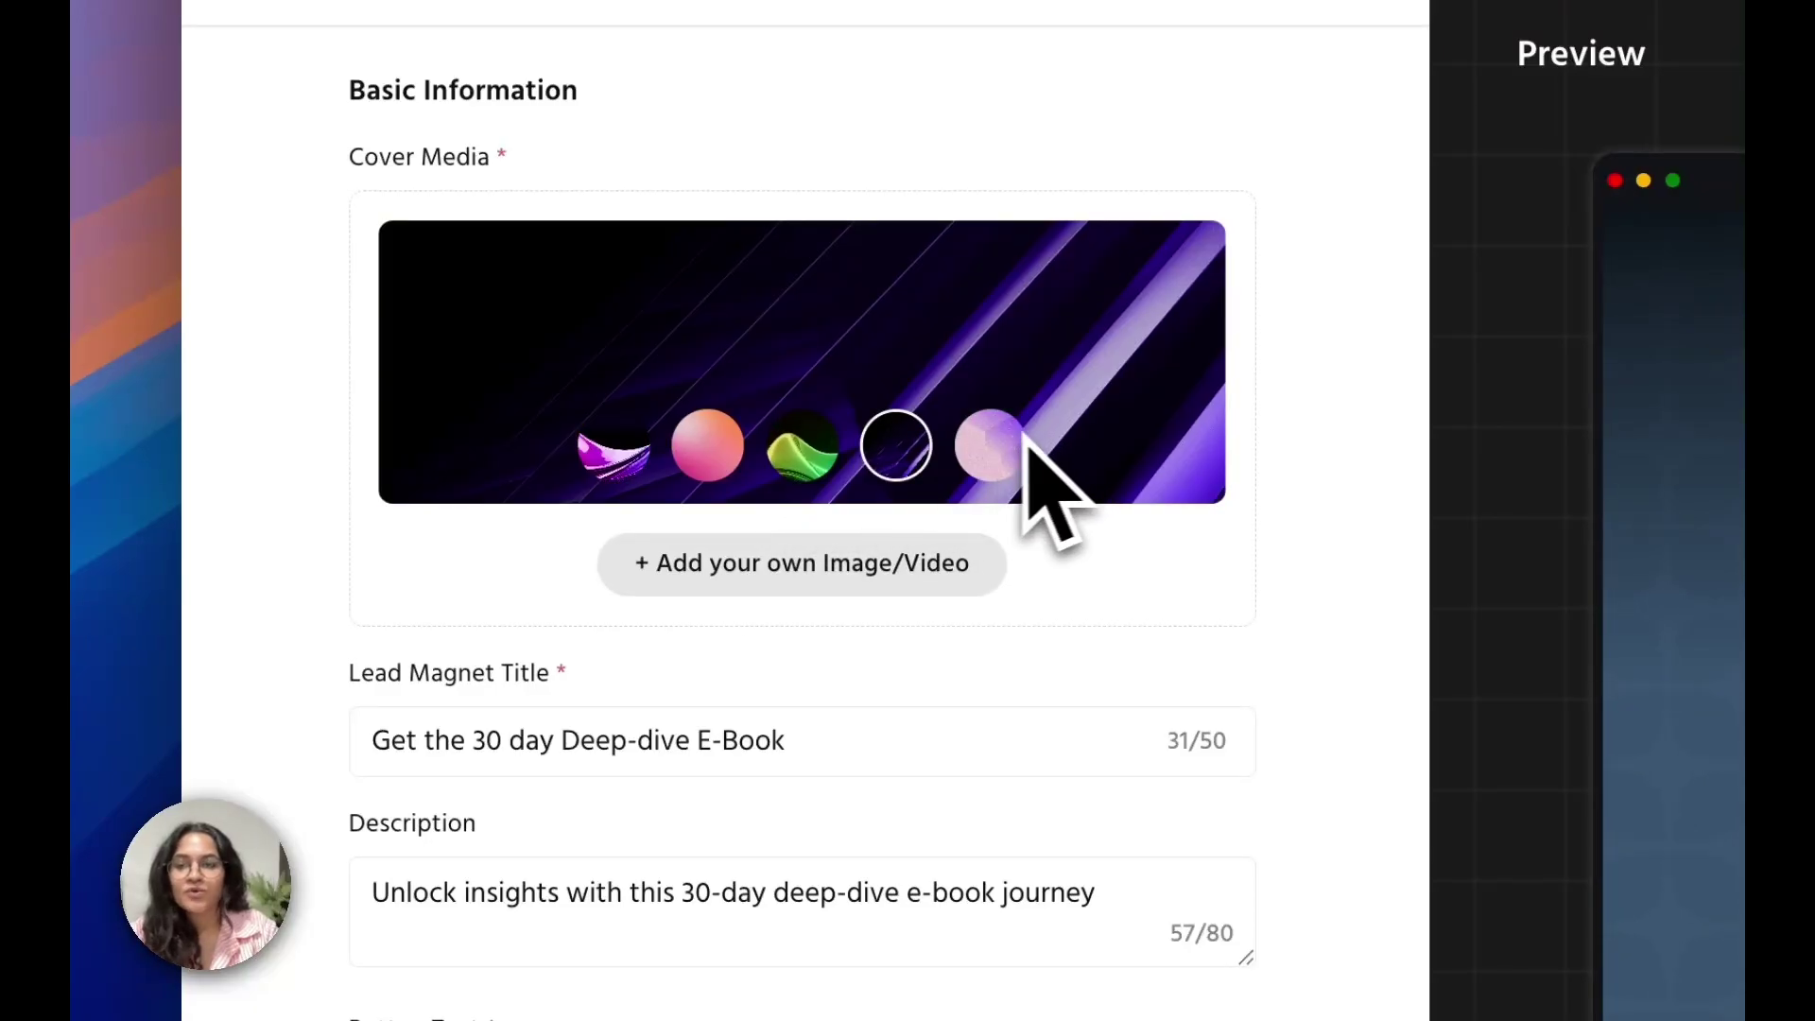
{"action": "left_click", "coordinate": [994, 443]}
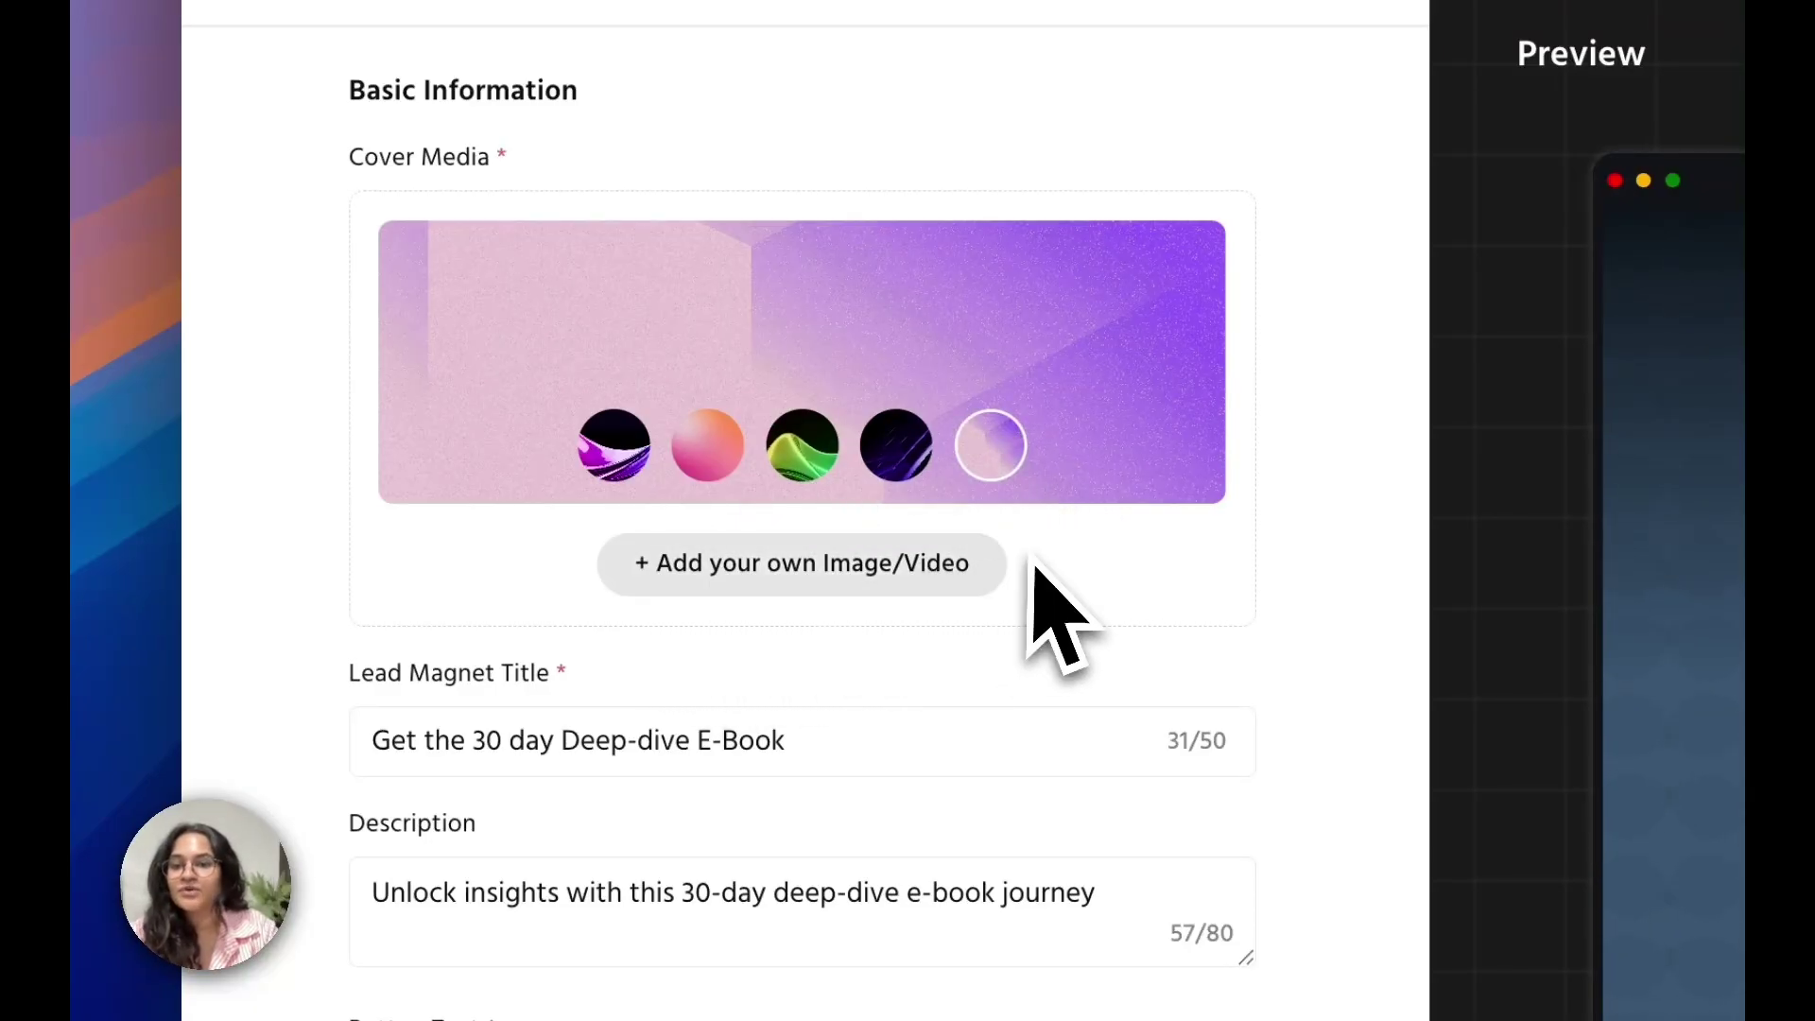
{"action": "left_click", "coordinate": [796, 575]}
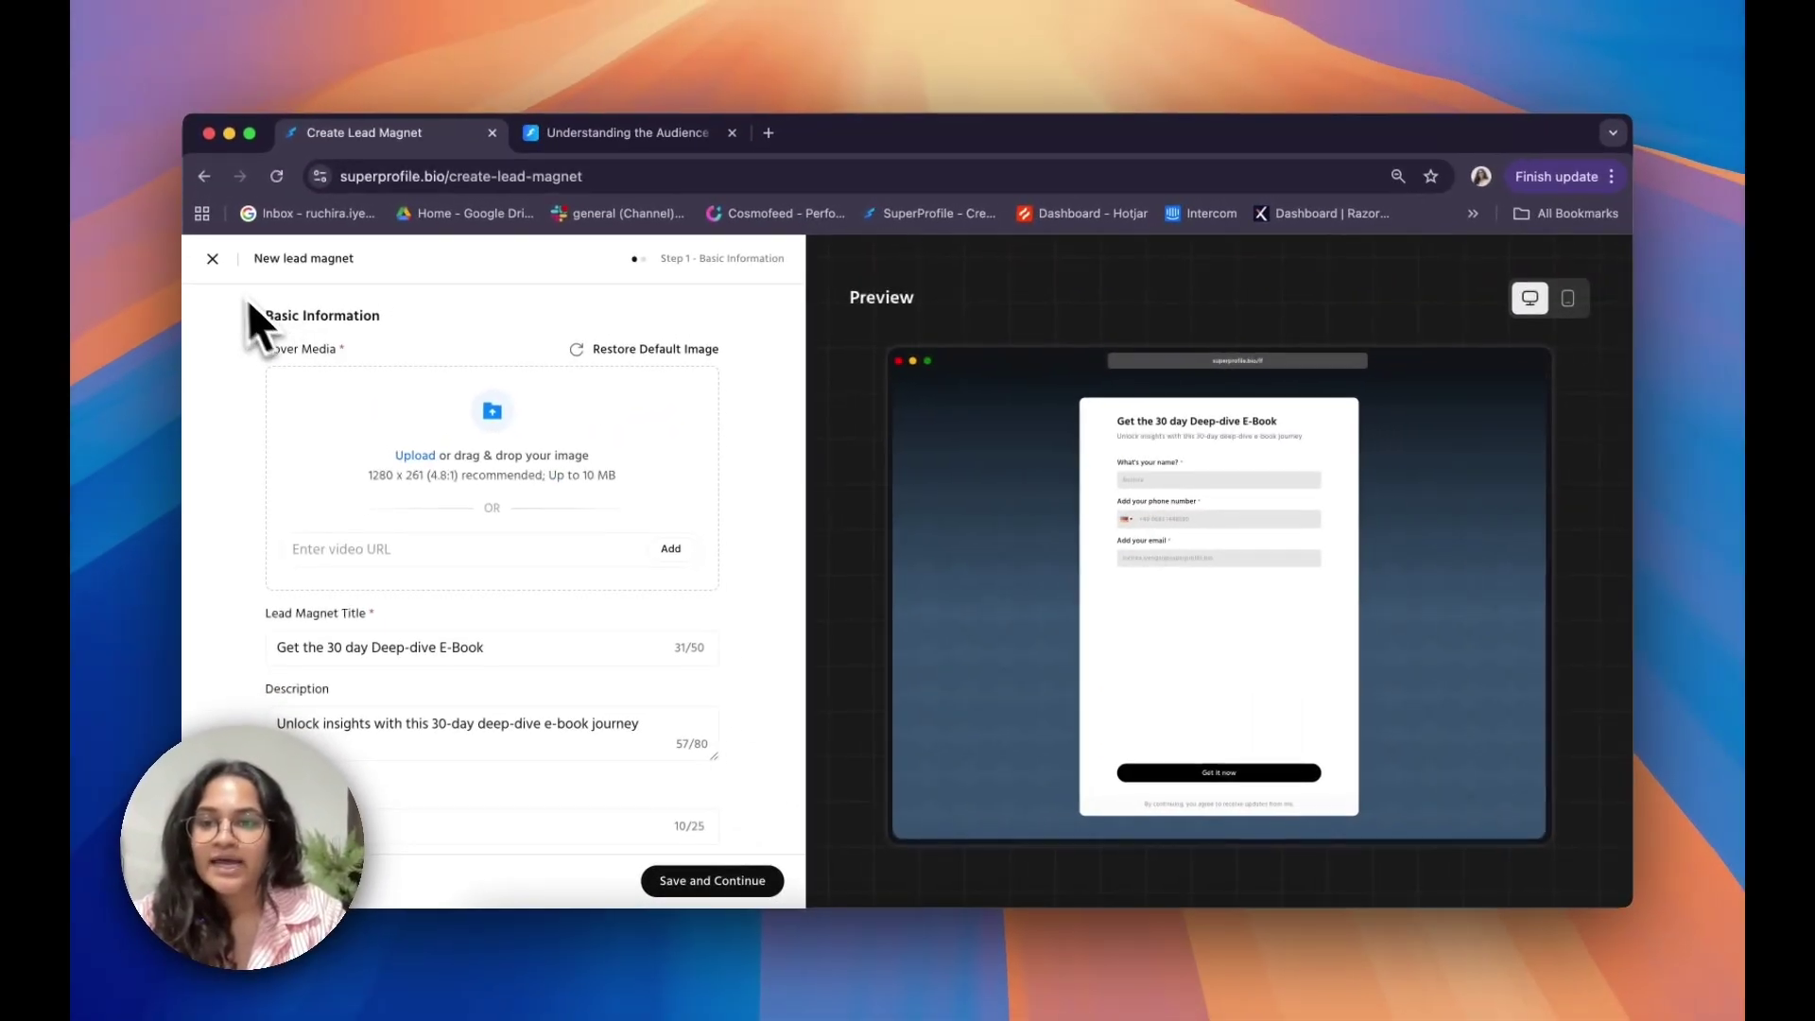
{"action": "left_click", "coordinate": [610, 354]}
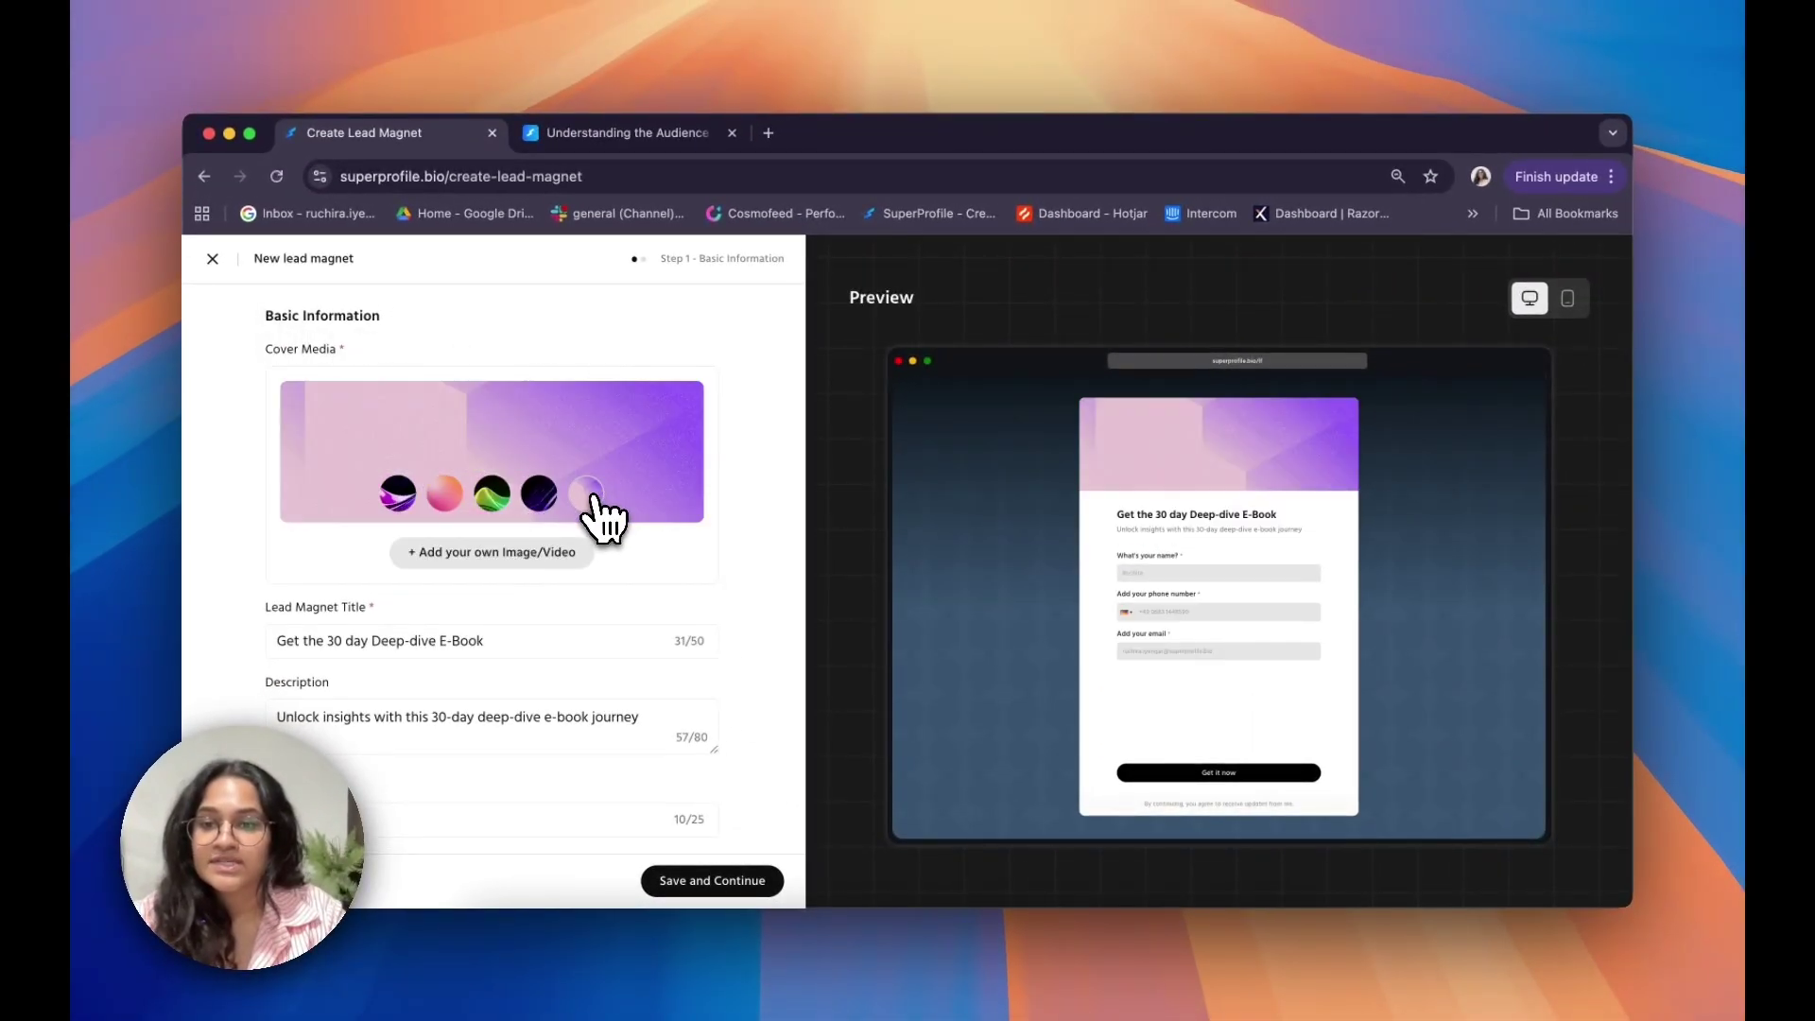
{"action": "scroll", "coordinate": [592, 501], "scroll_direction": "down", "scroll_amount": 2}
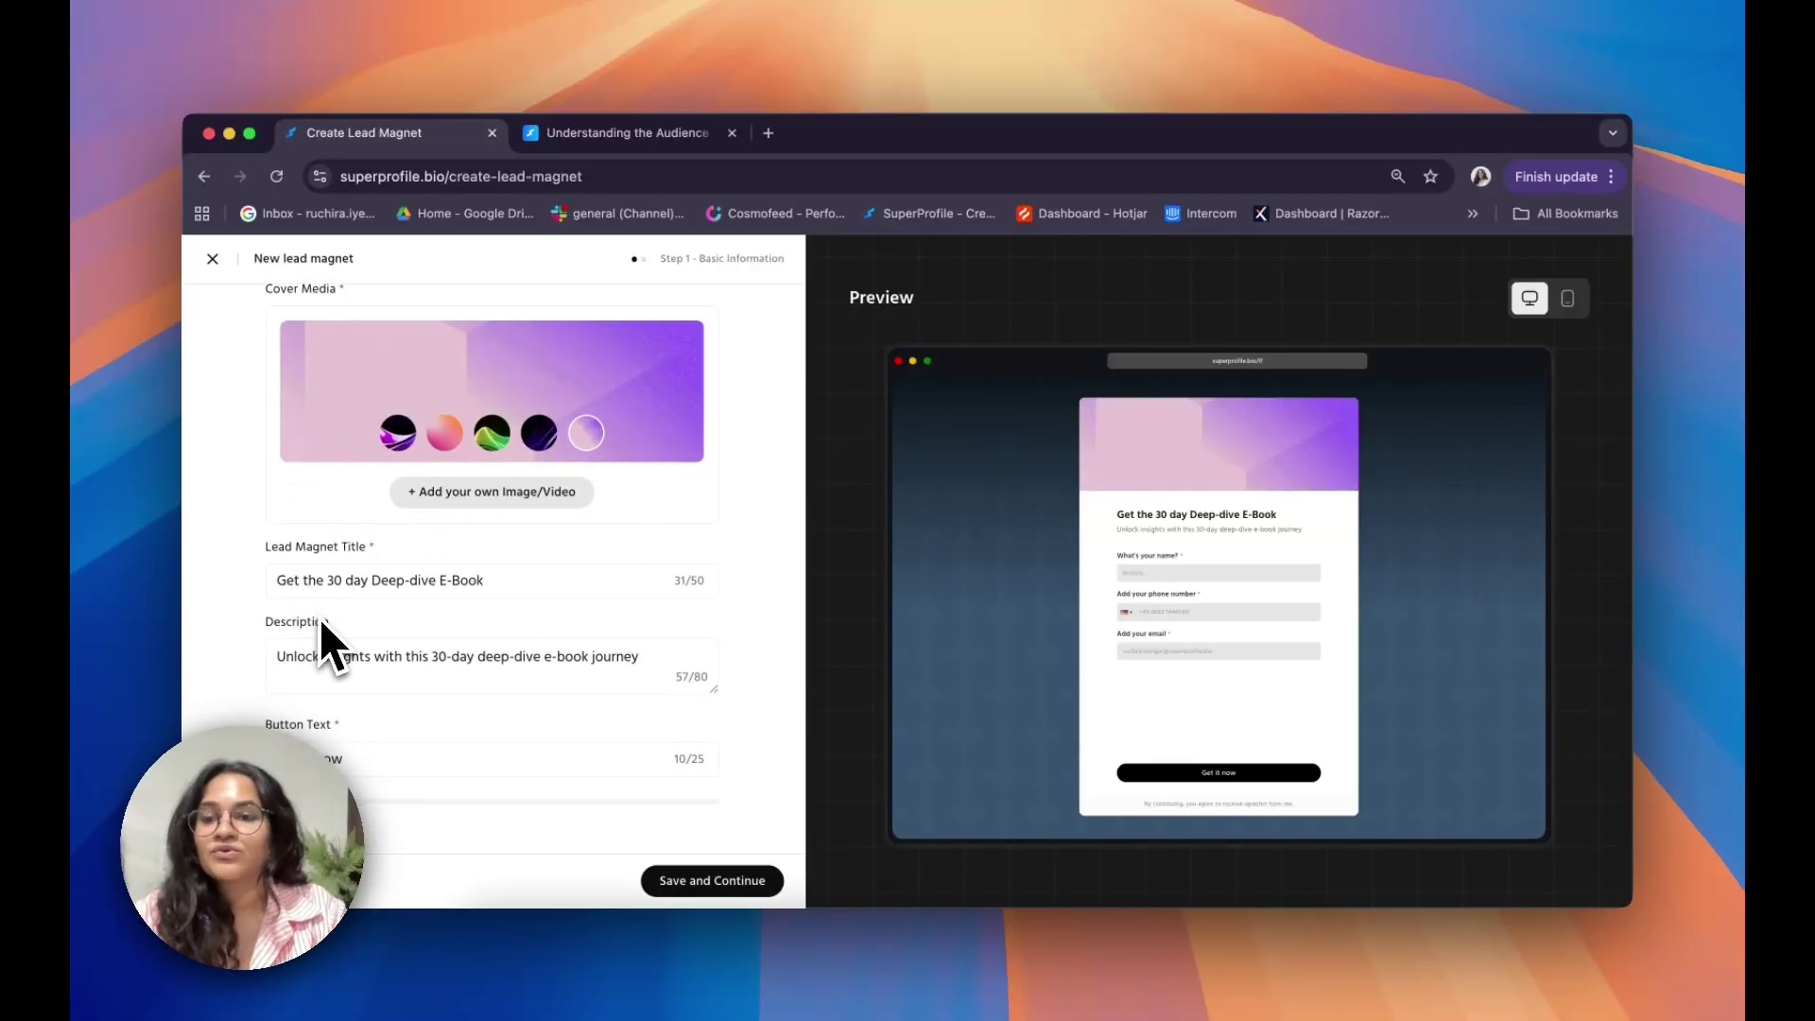
{"action": "scroll", "coordinate": [310, 610], "scroll_direction": "down", "scroll_amount": 1}
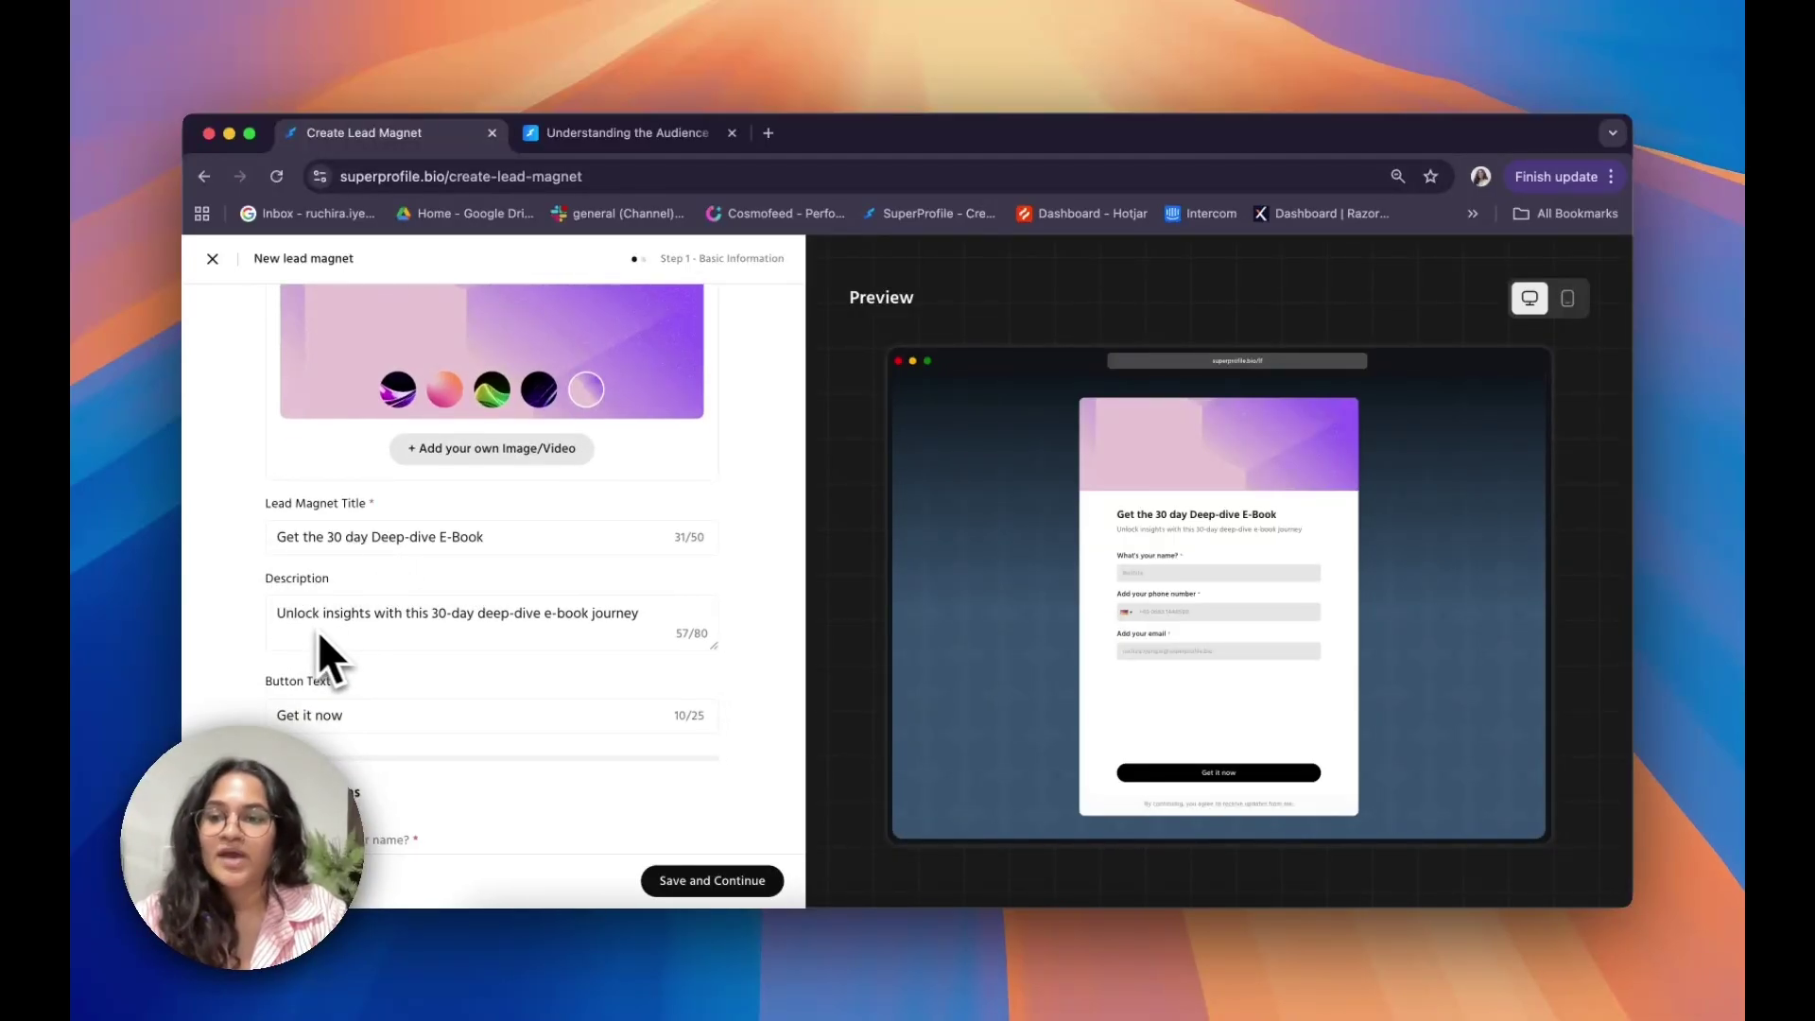
{"action": "scroll", "coordinate": [281, 622], "scroll_direction": "down", "scroll_amount": 1}
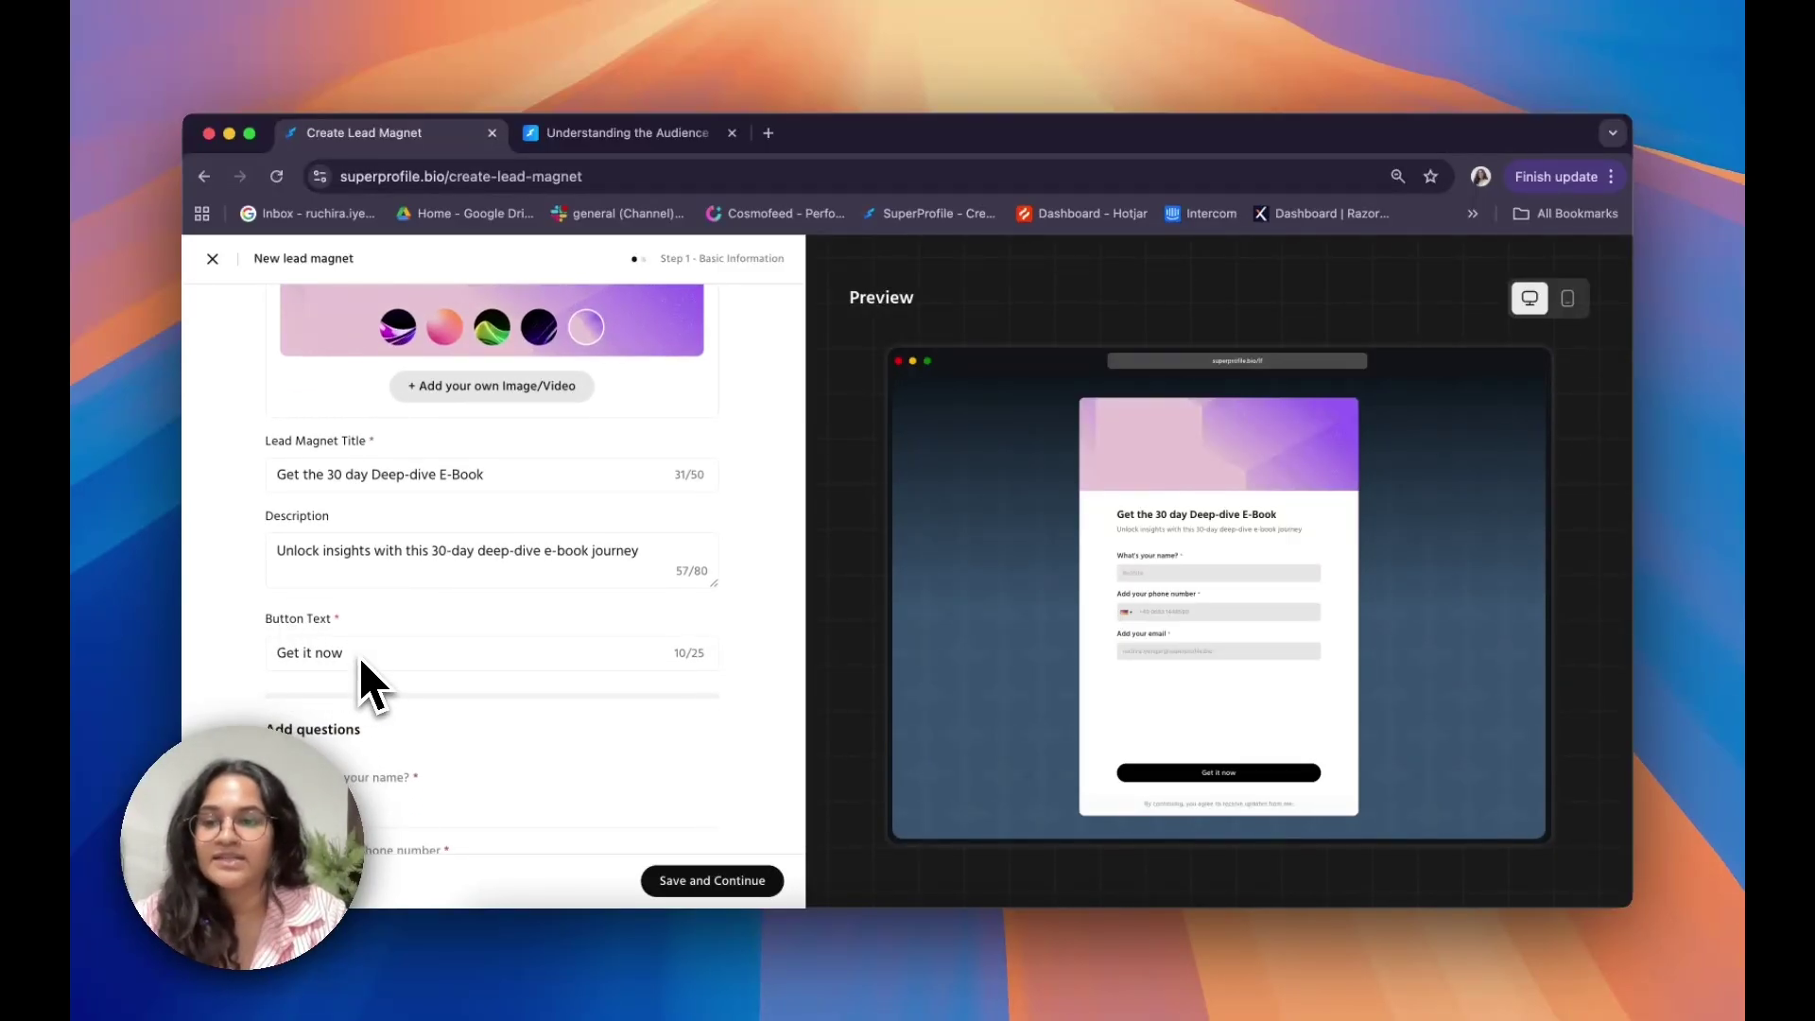
{"action": "scroll", "coordinate": [365, 680], "scroll_direction": "down", "scroll_amount": 5}
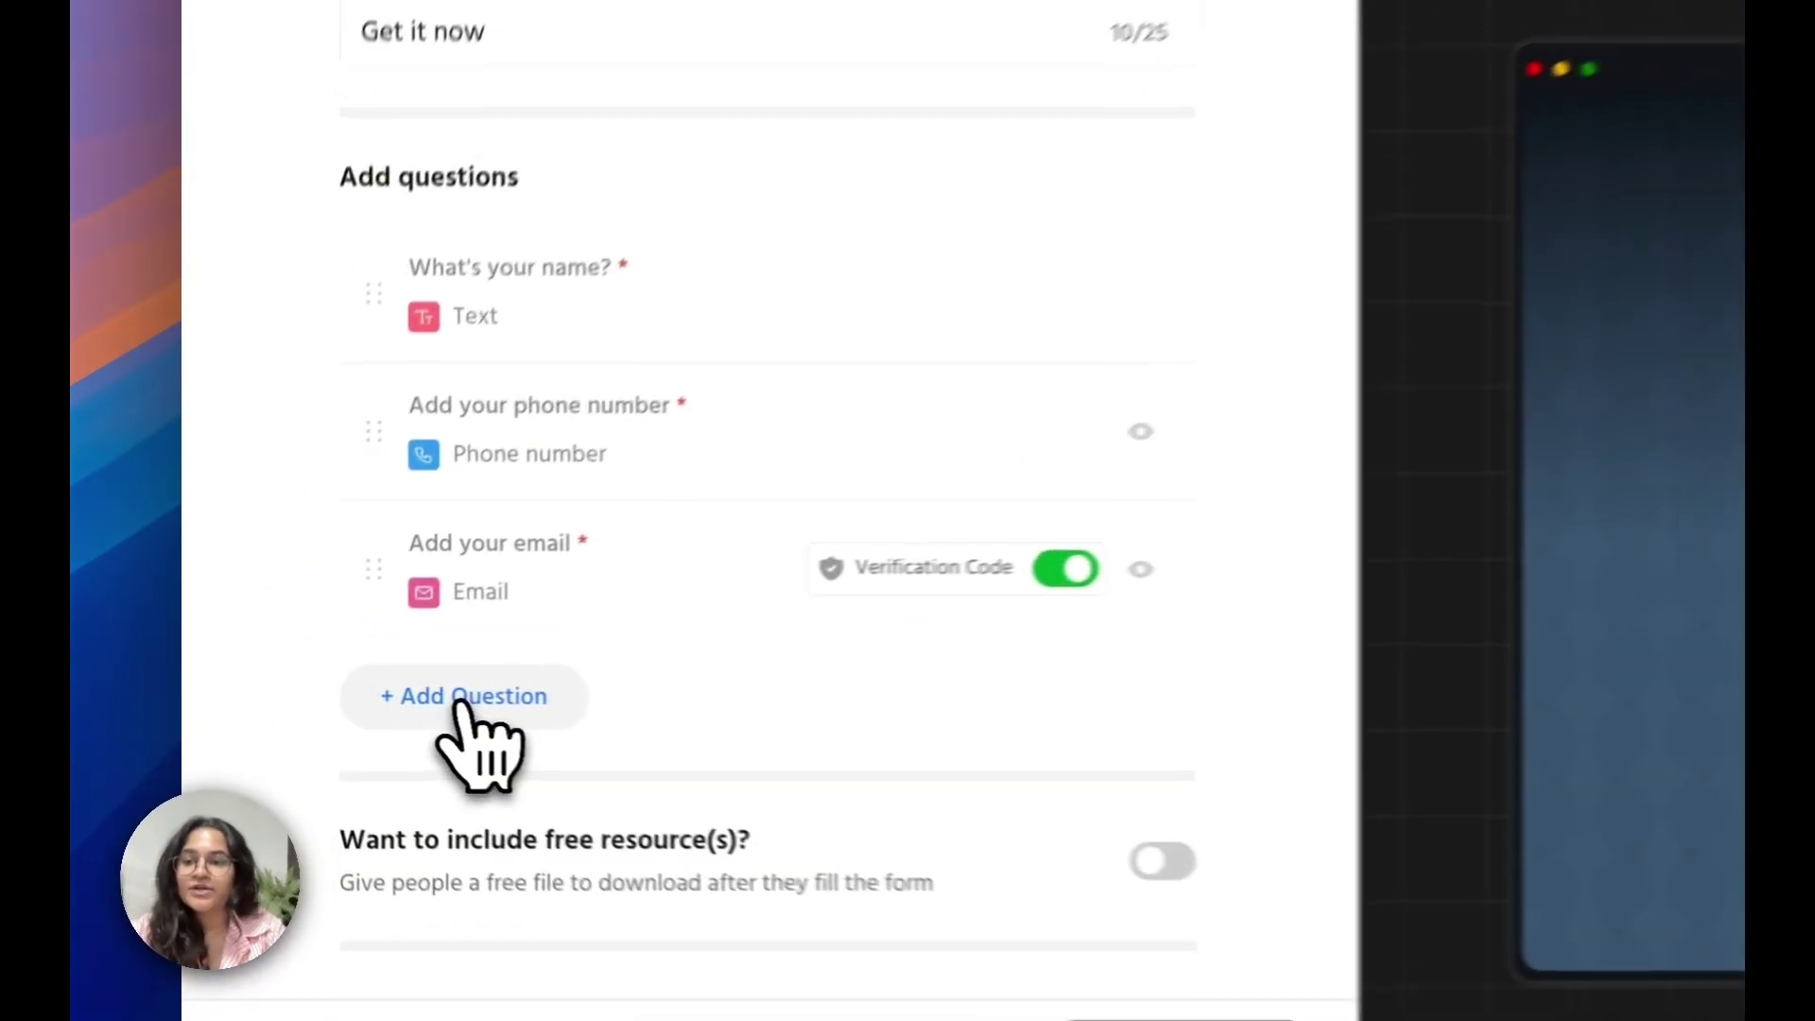
- Add a fourth, required Yes/No question reading 'Did you fill in this lead form?' to the form
{"action": "left_click", "coordinate": [315, 695]}
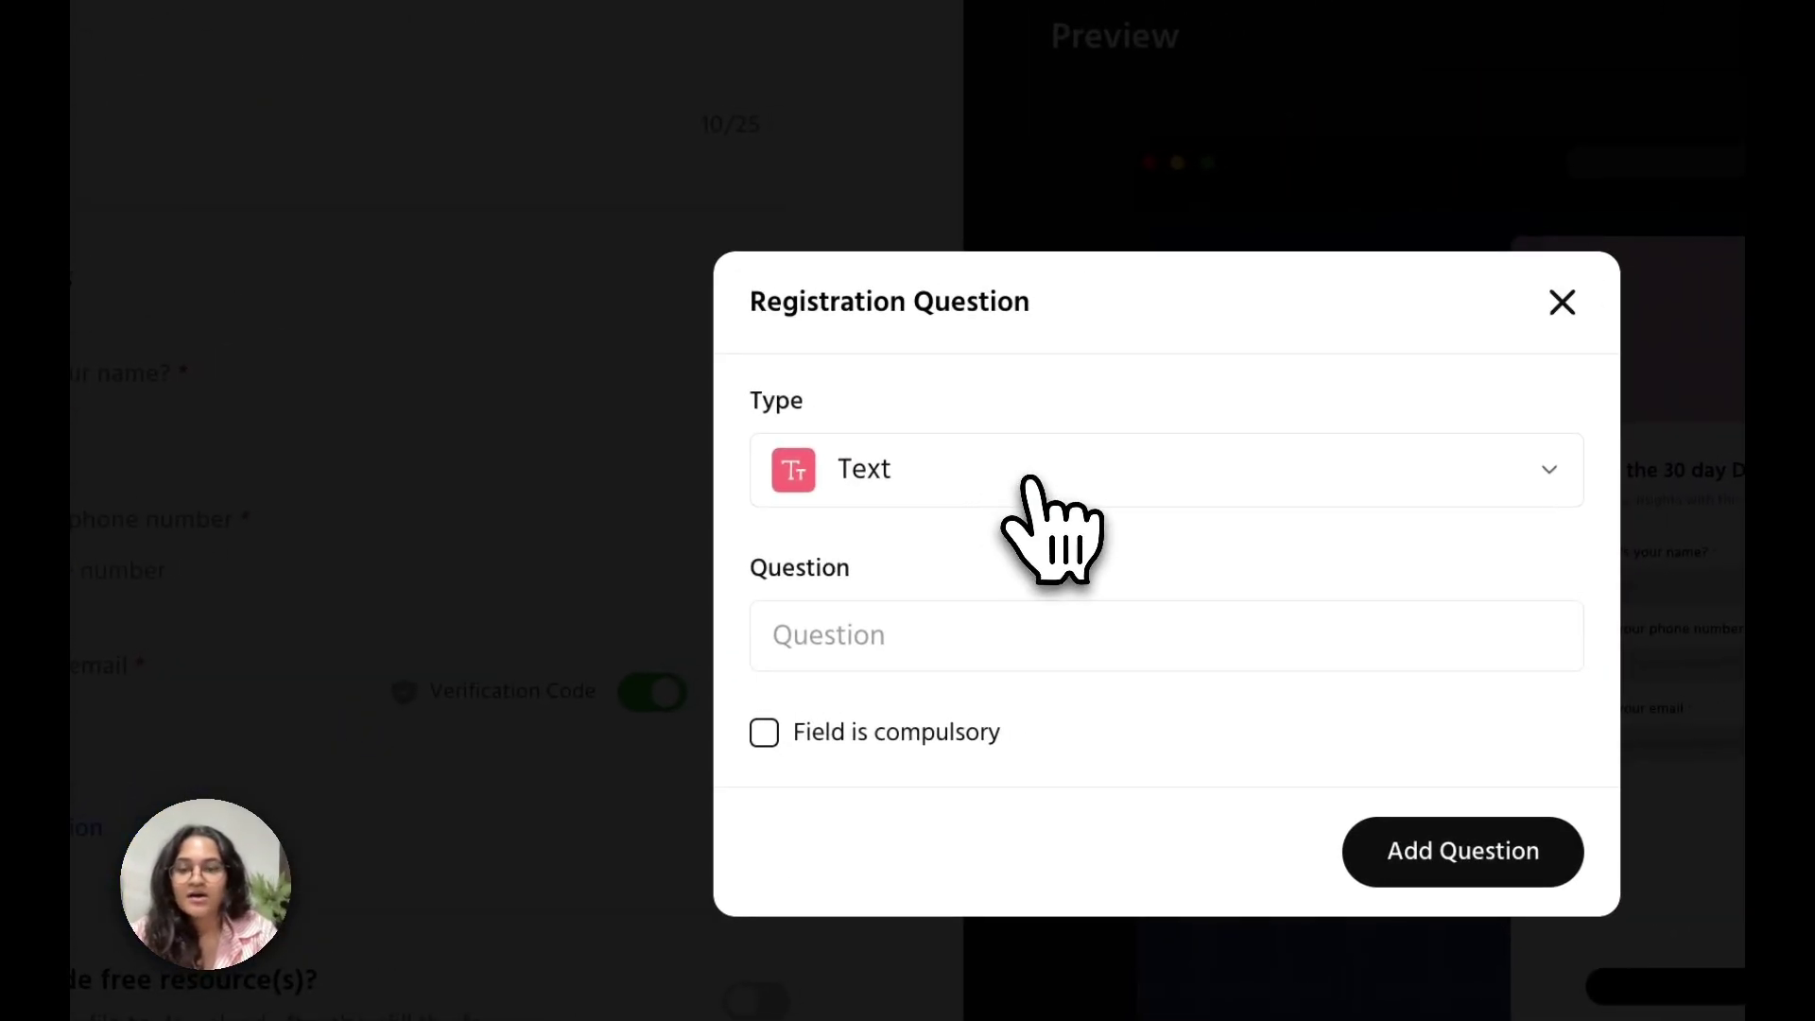
{"action": "left_click", "coordinate": [1037, 488]}
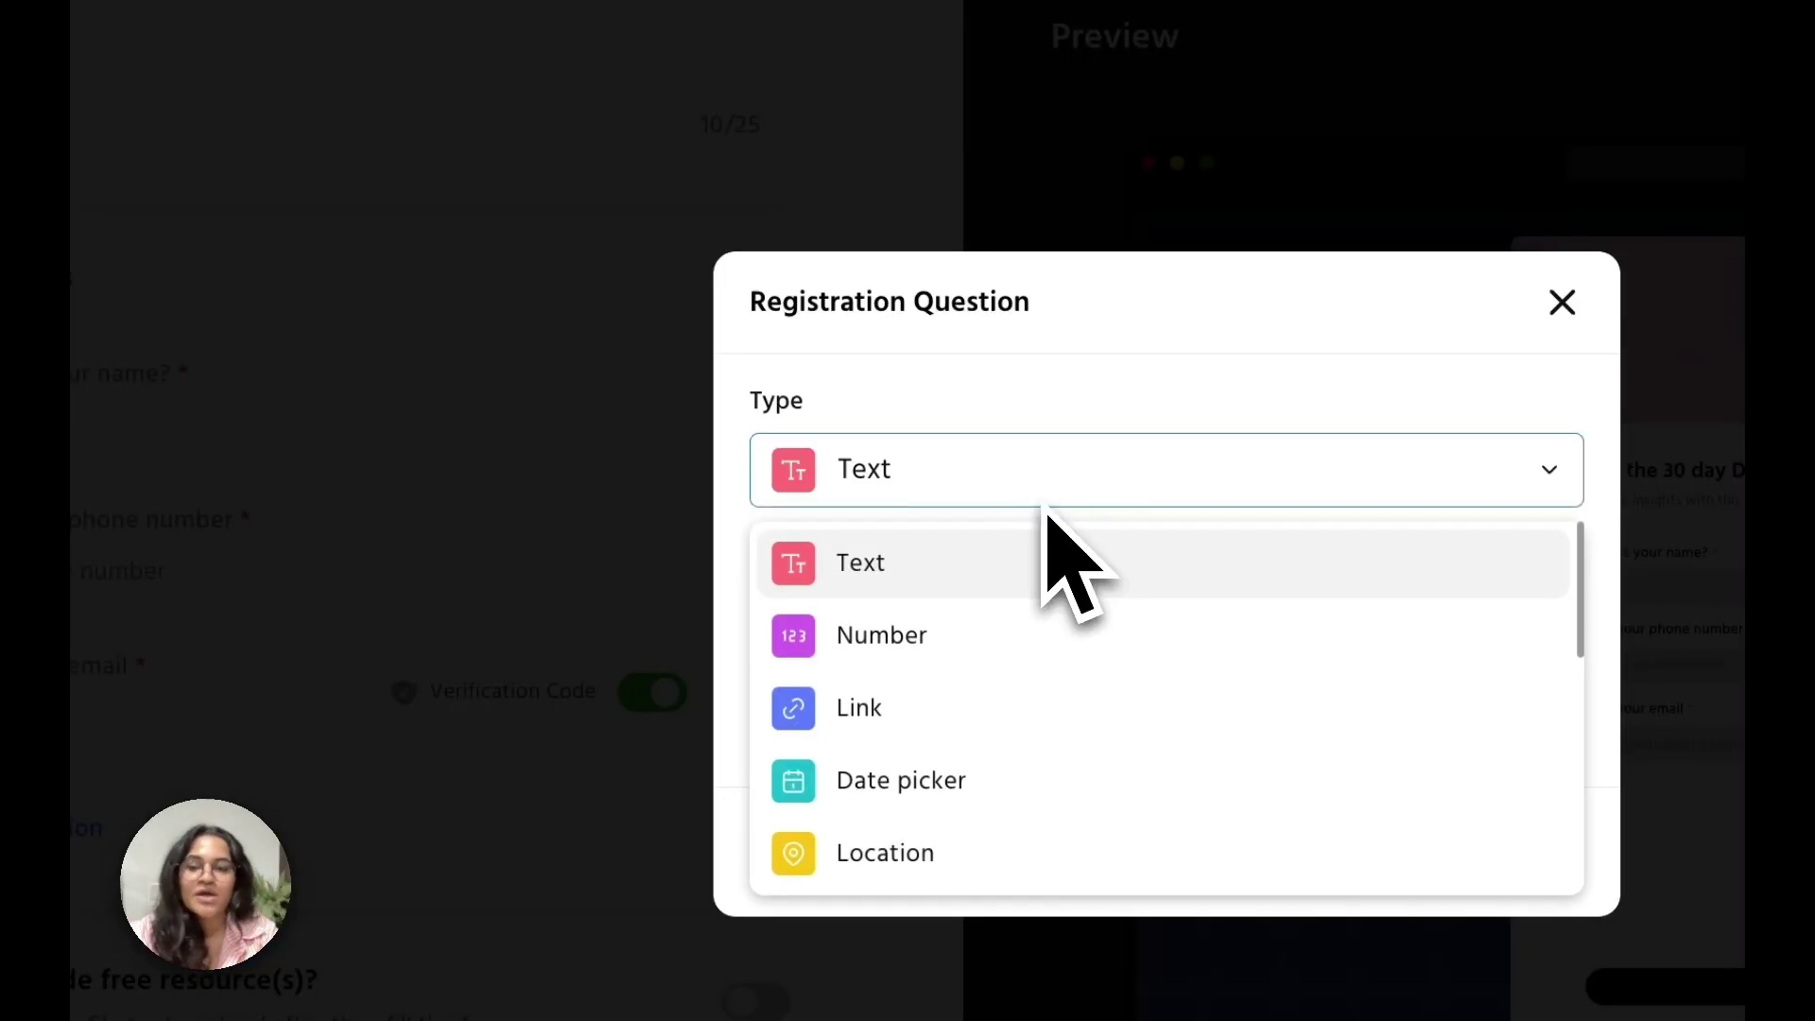
{"action": "scroll", "coordinate": [1040, 629], "scroll_direction": "down", "scroll_amount": 5}
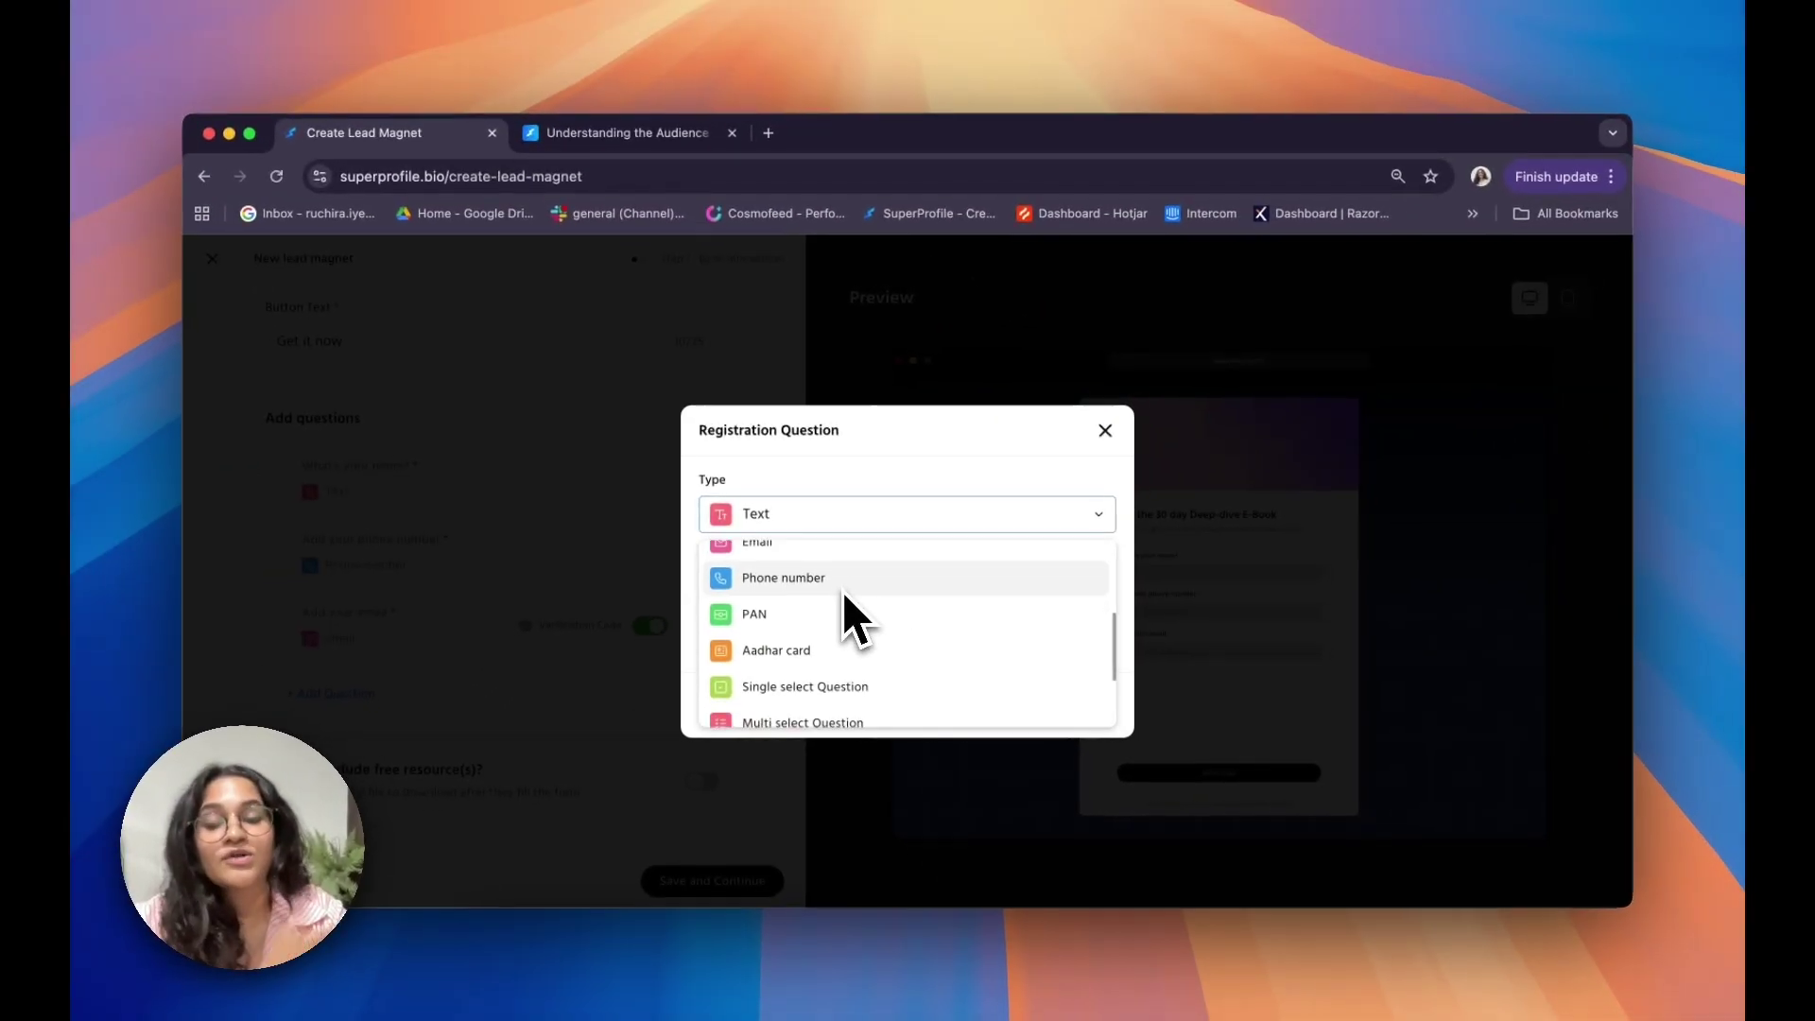
{"action": "scroll", "coordinate": [842, 591], "scroll_direction": "down", "scroll_amount": 4}
{"action": "left_click", "coordinate": [767, 635]}
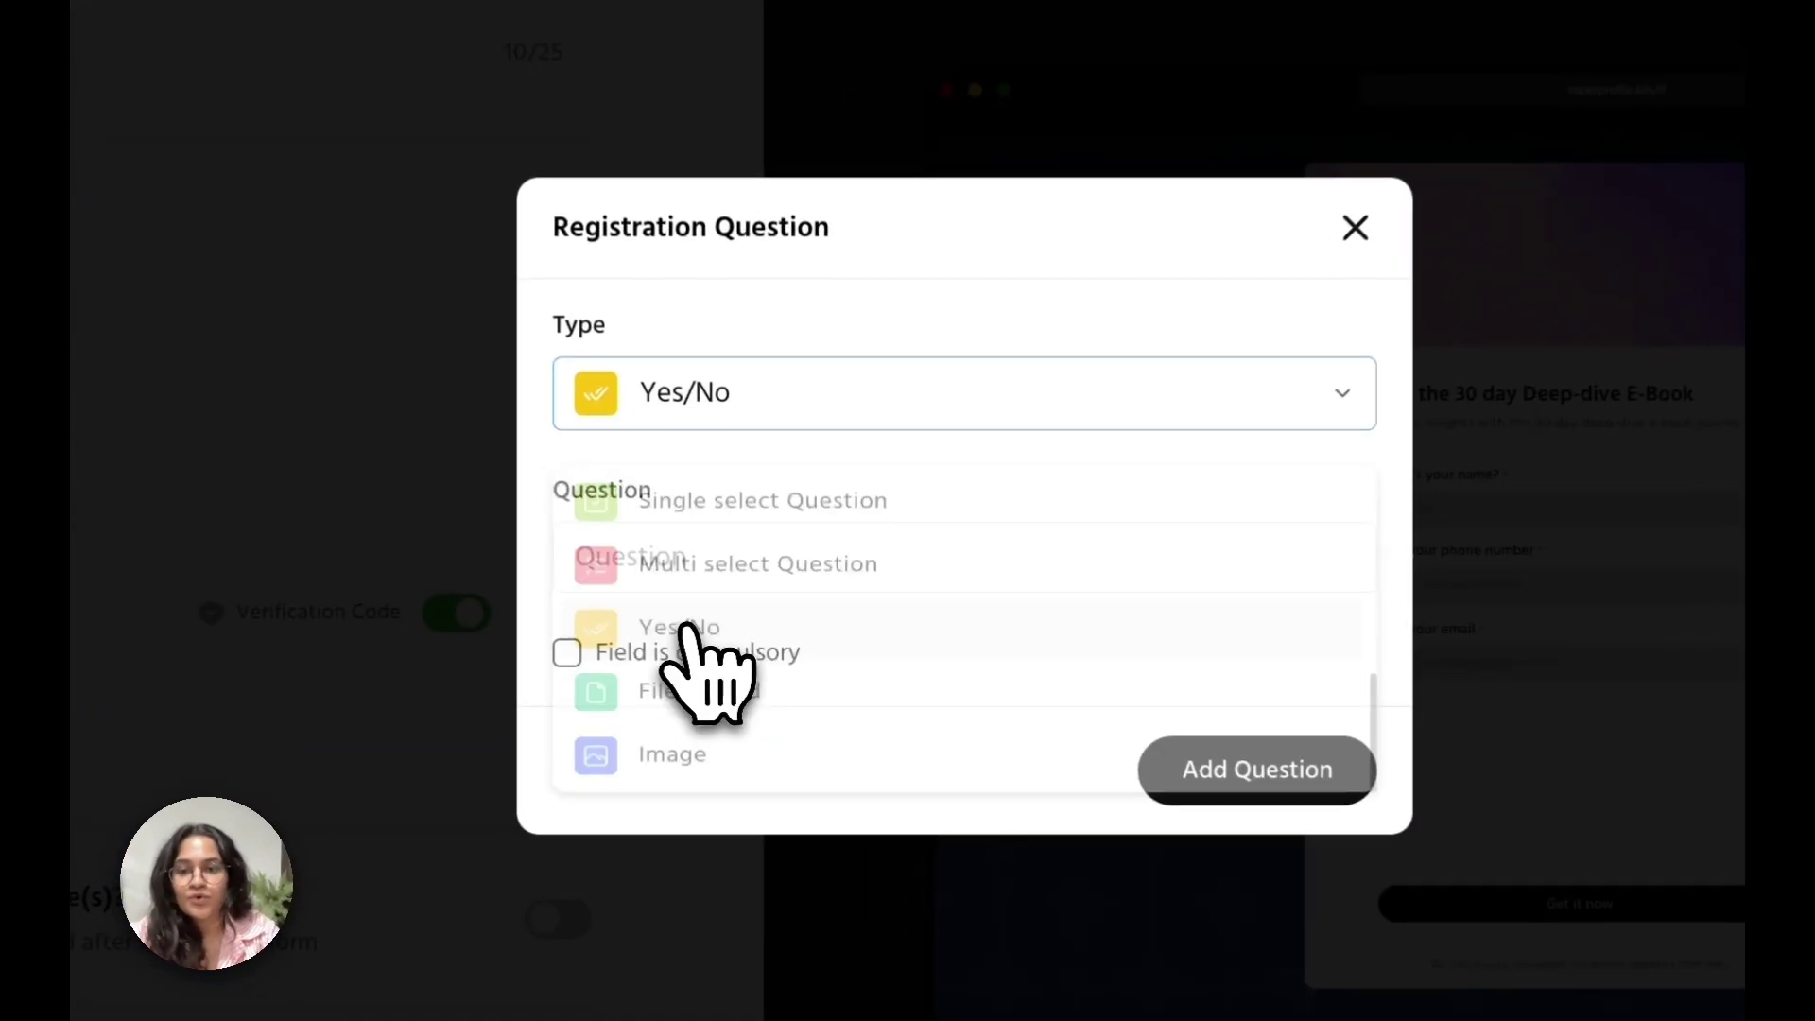
{"action": "left_click", "coordinate": [722, 546]}
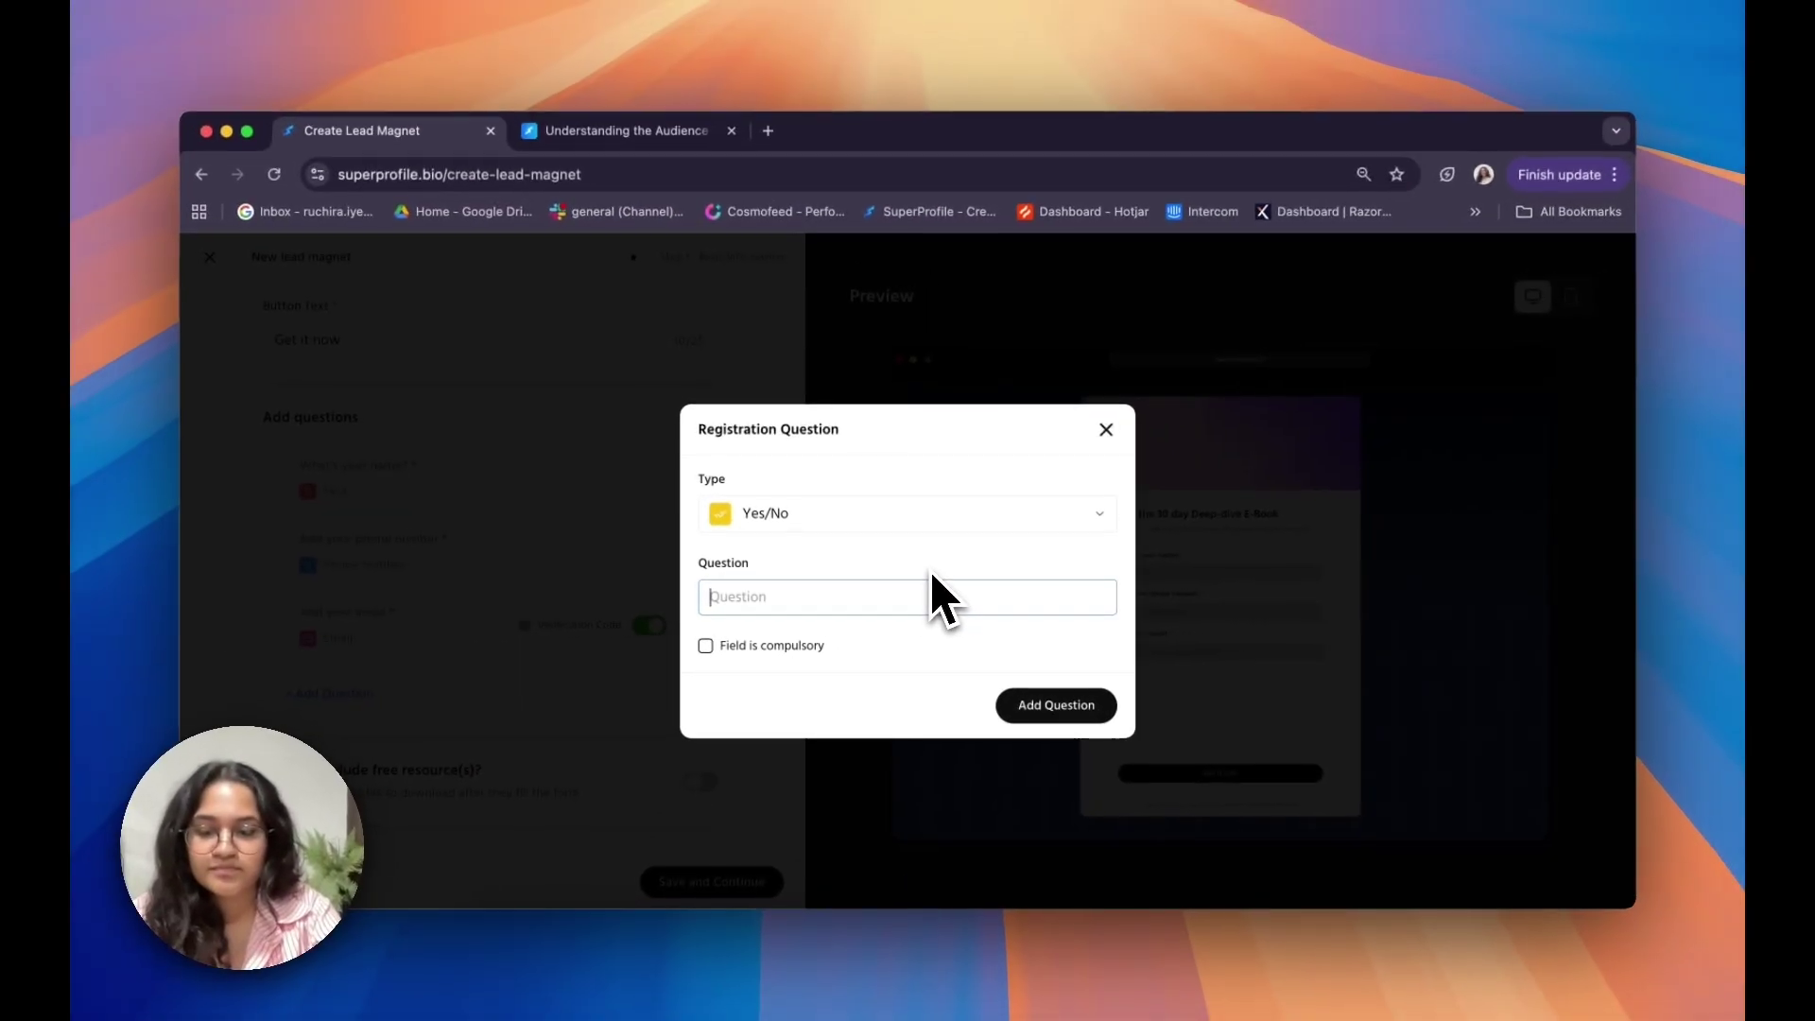
{"action": "type", "text": "Did you fill in thi"}
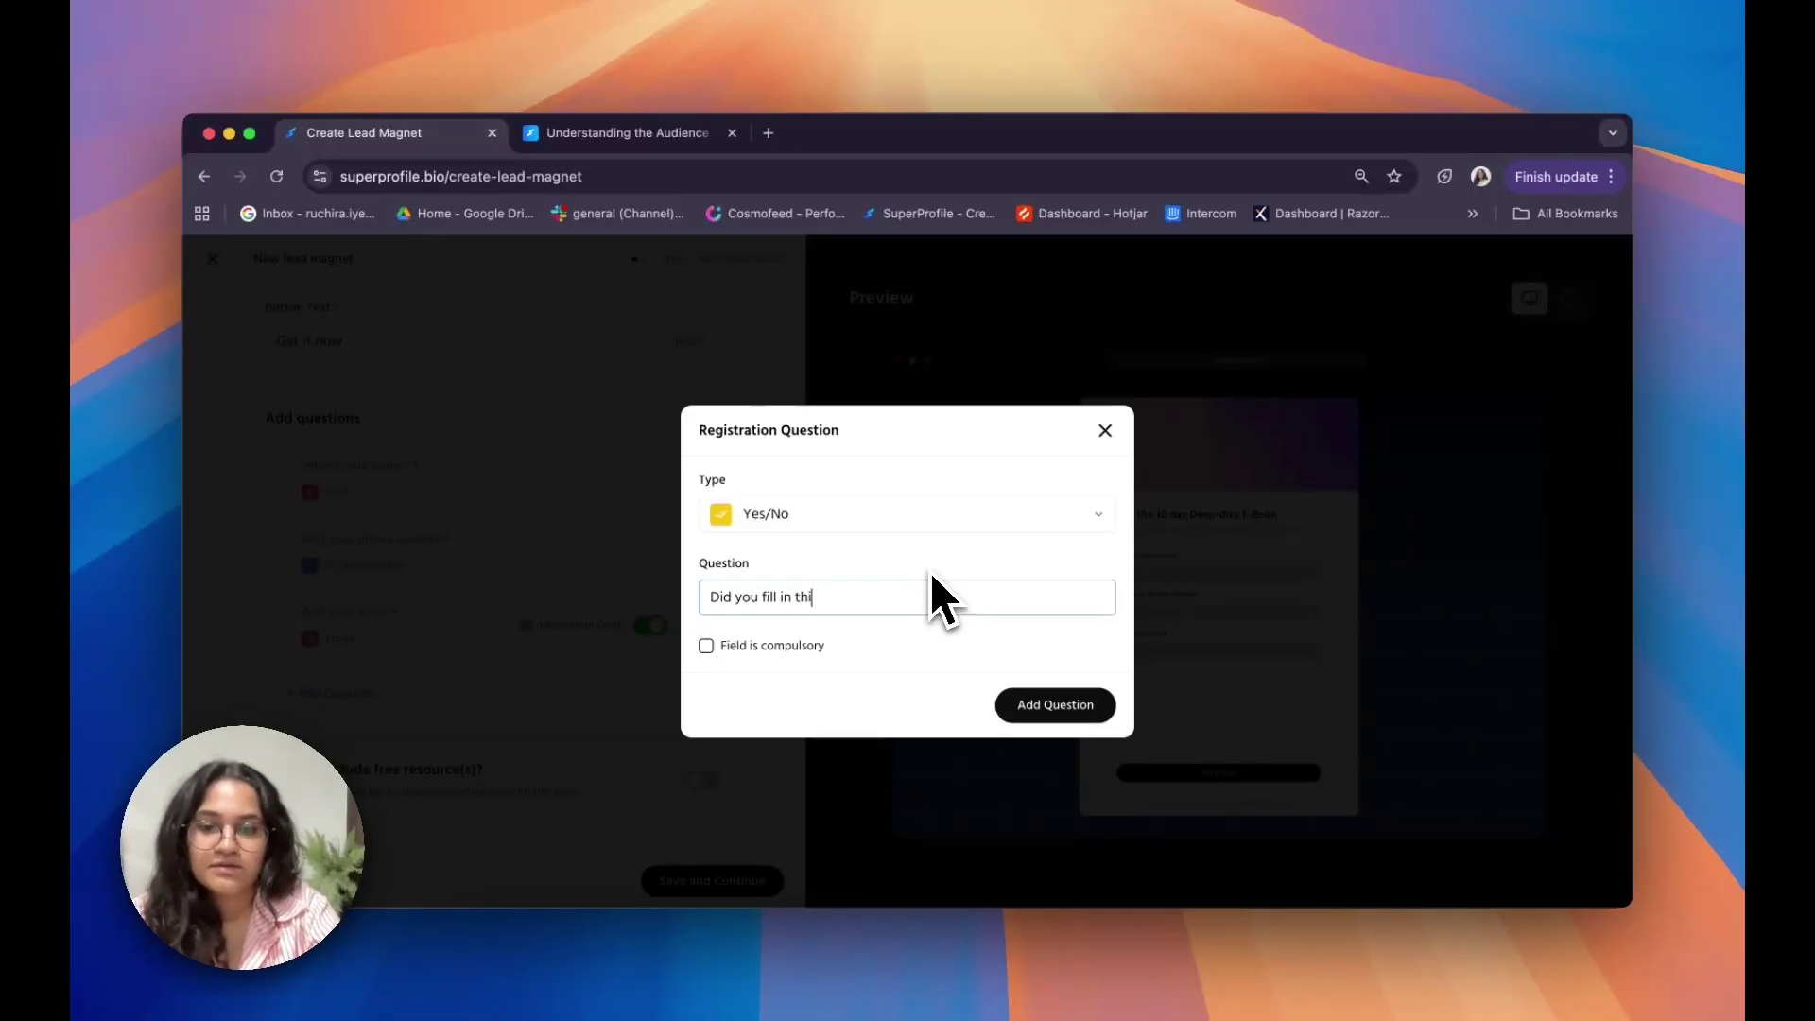
{"action": "type", "text": "s lead form?"}
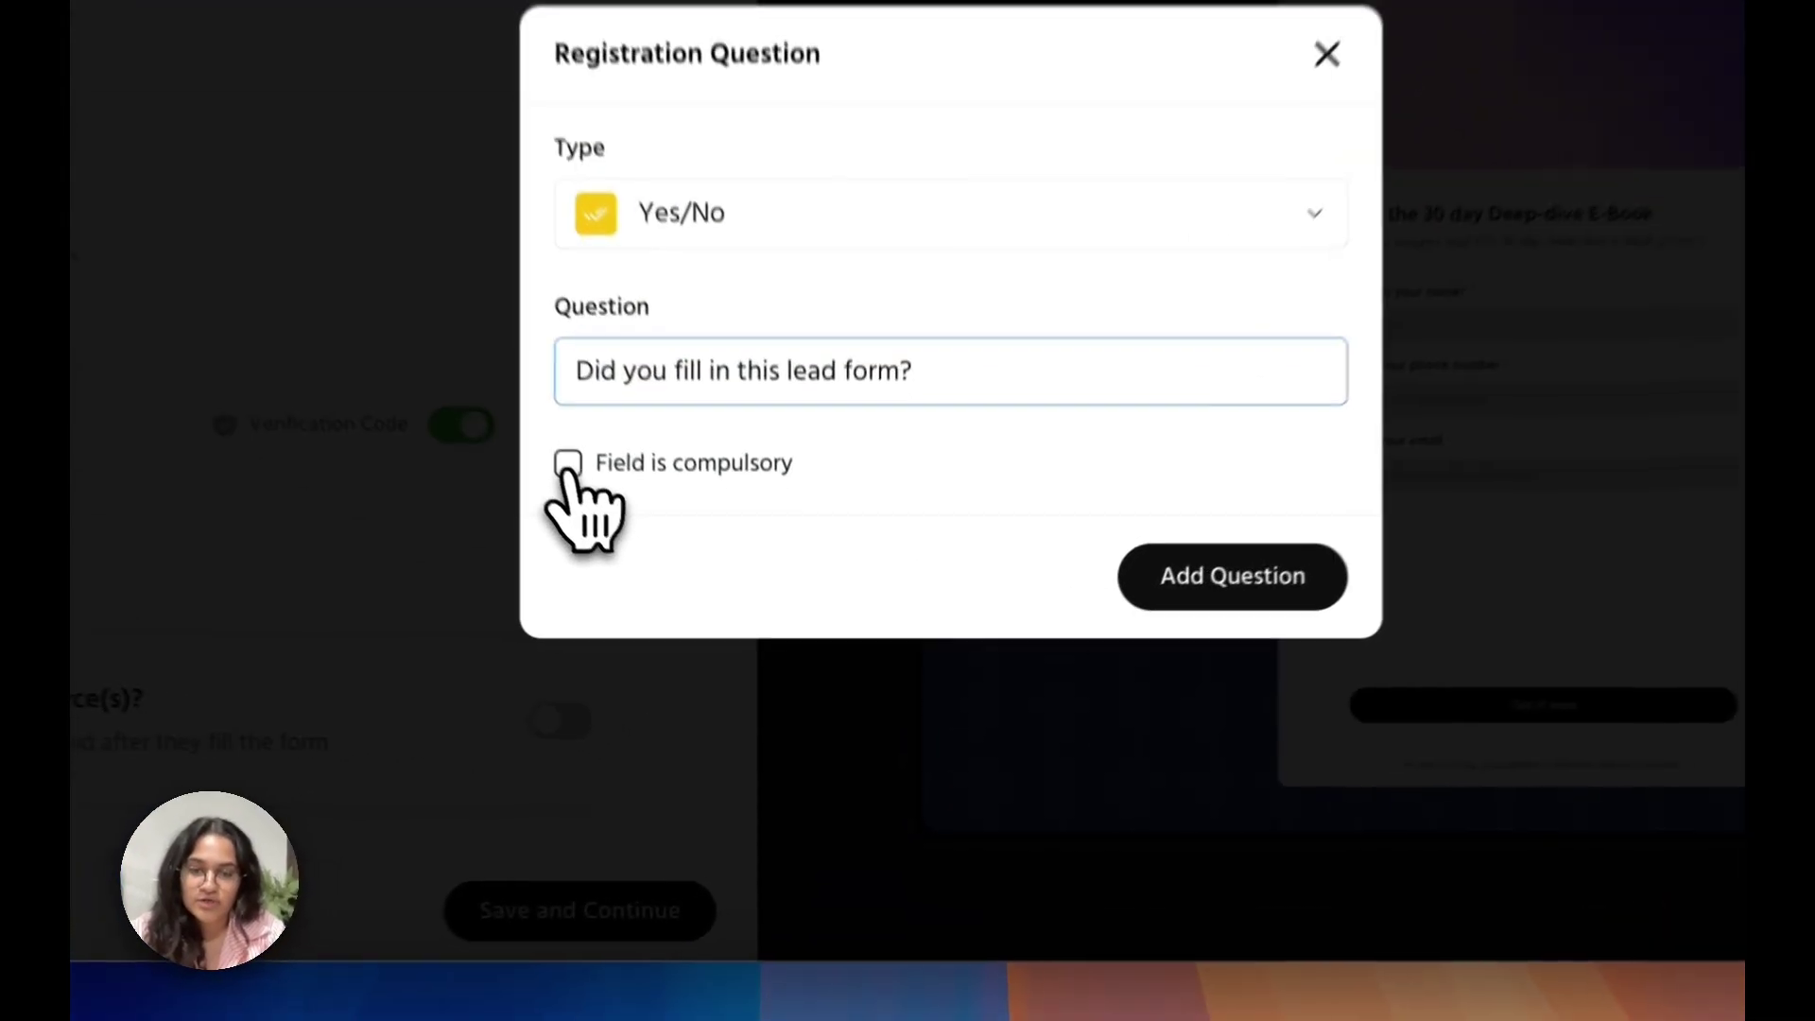
{"action": "left_click", "coordinate": [706, 646]}
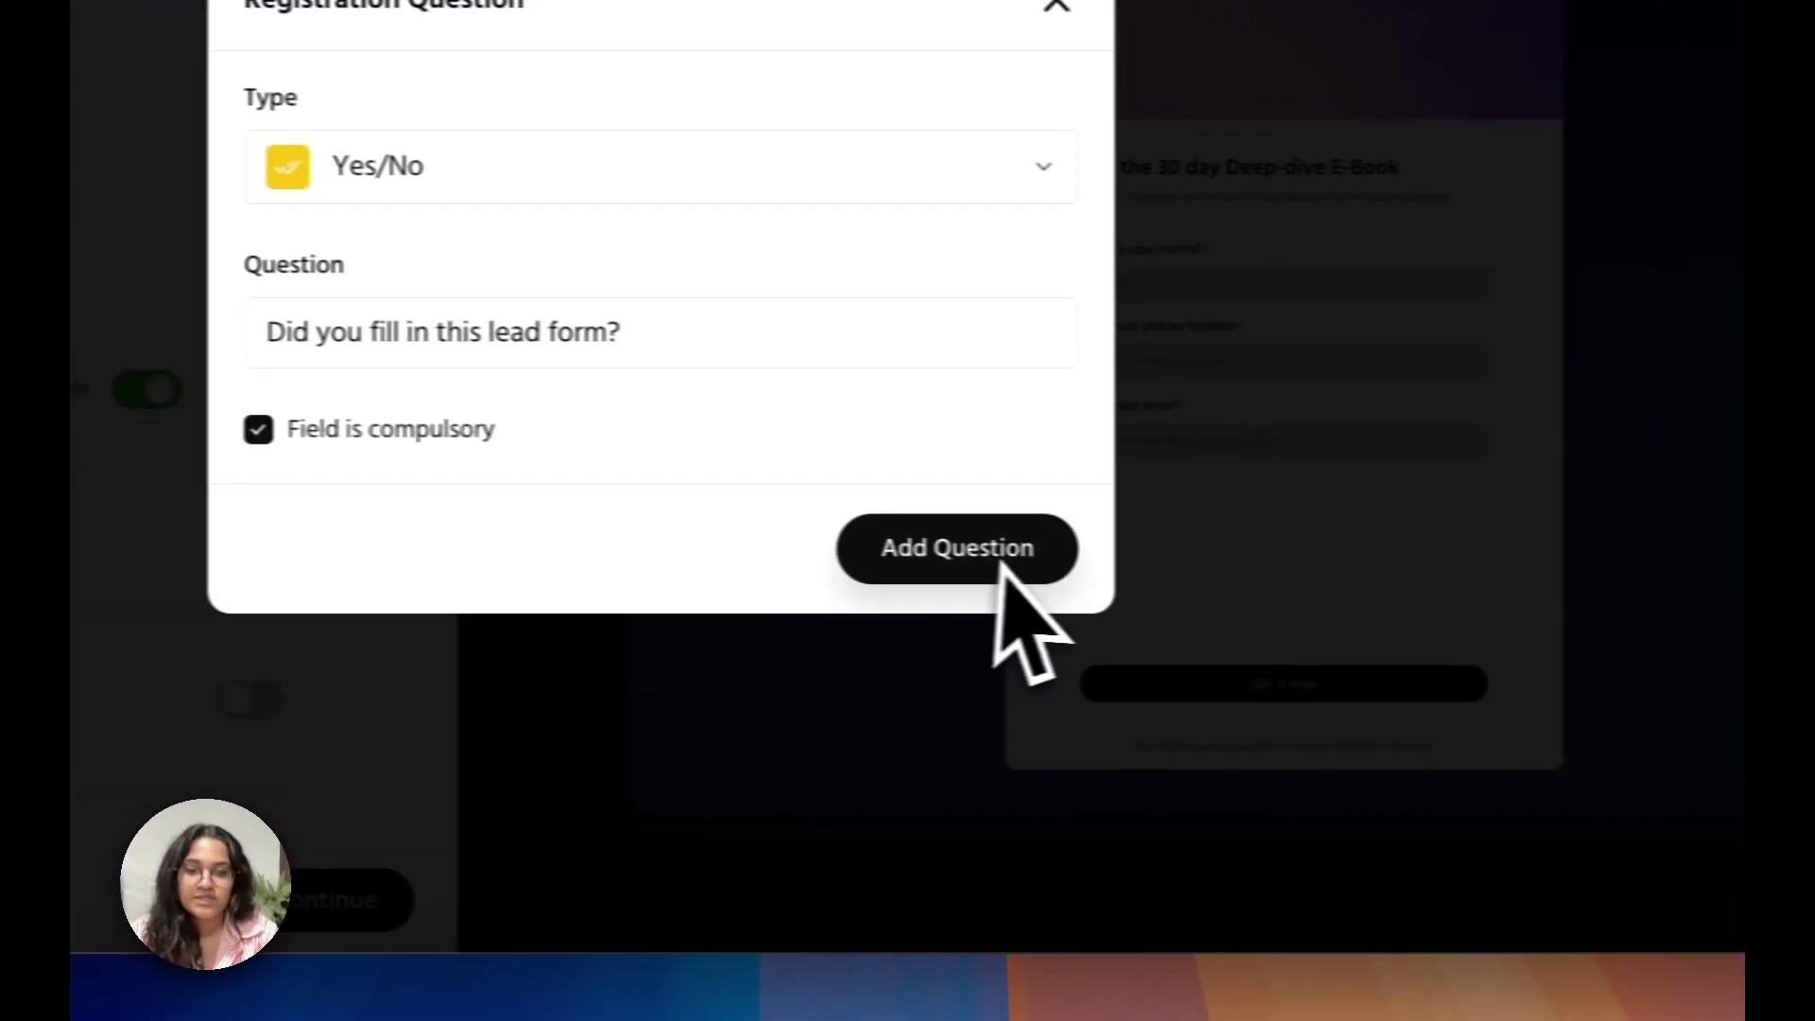
{"action": "left_click", "coordinate": [879, 546]}
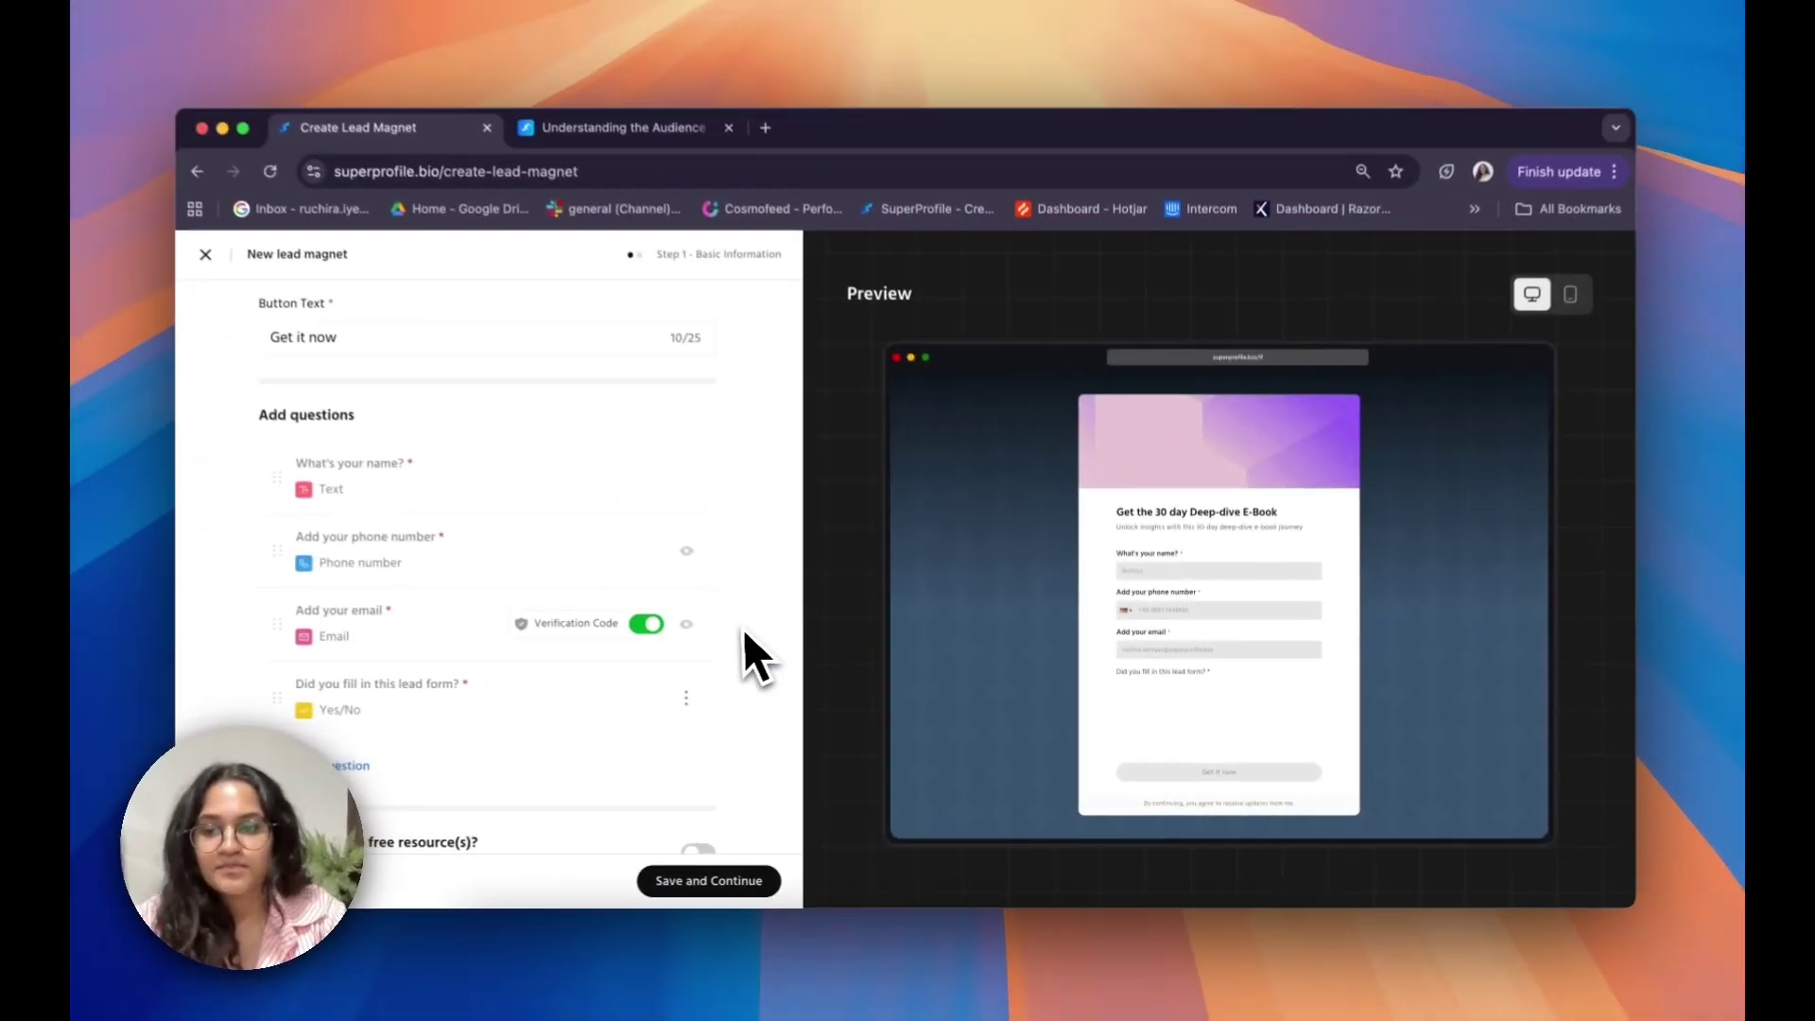
{"action": "scroll", "coordinate": [745, 631], "scroll_direction": "down", "scroll_amount": 2}
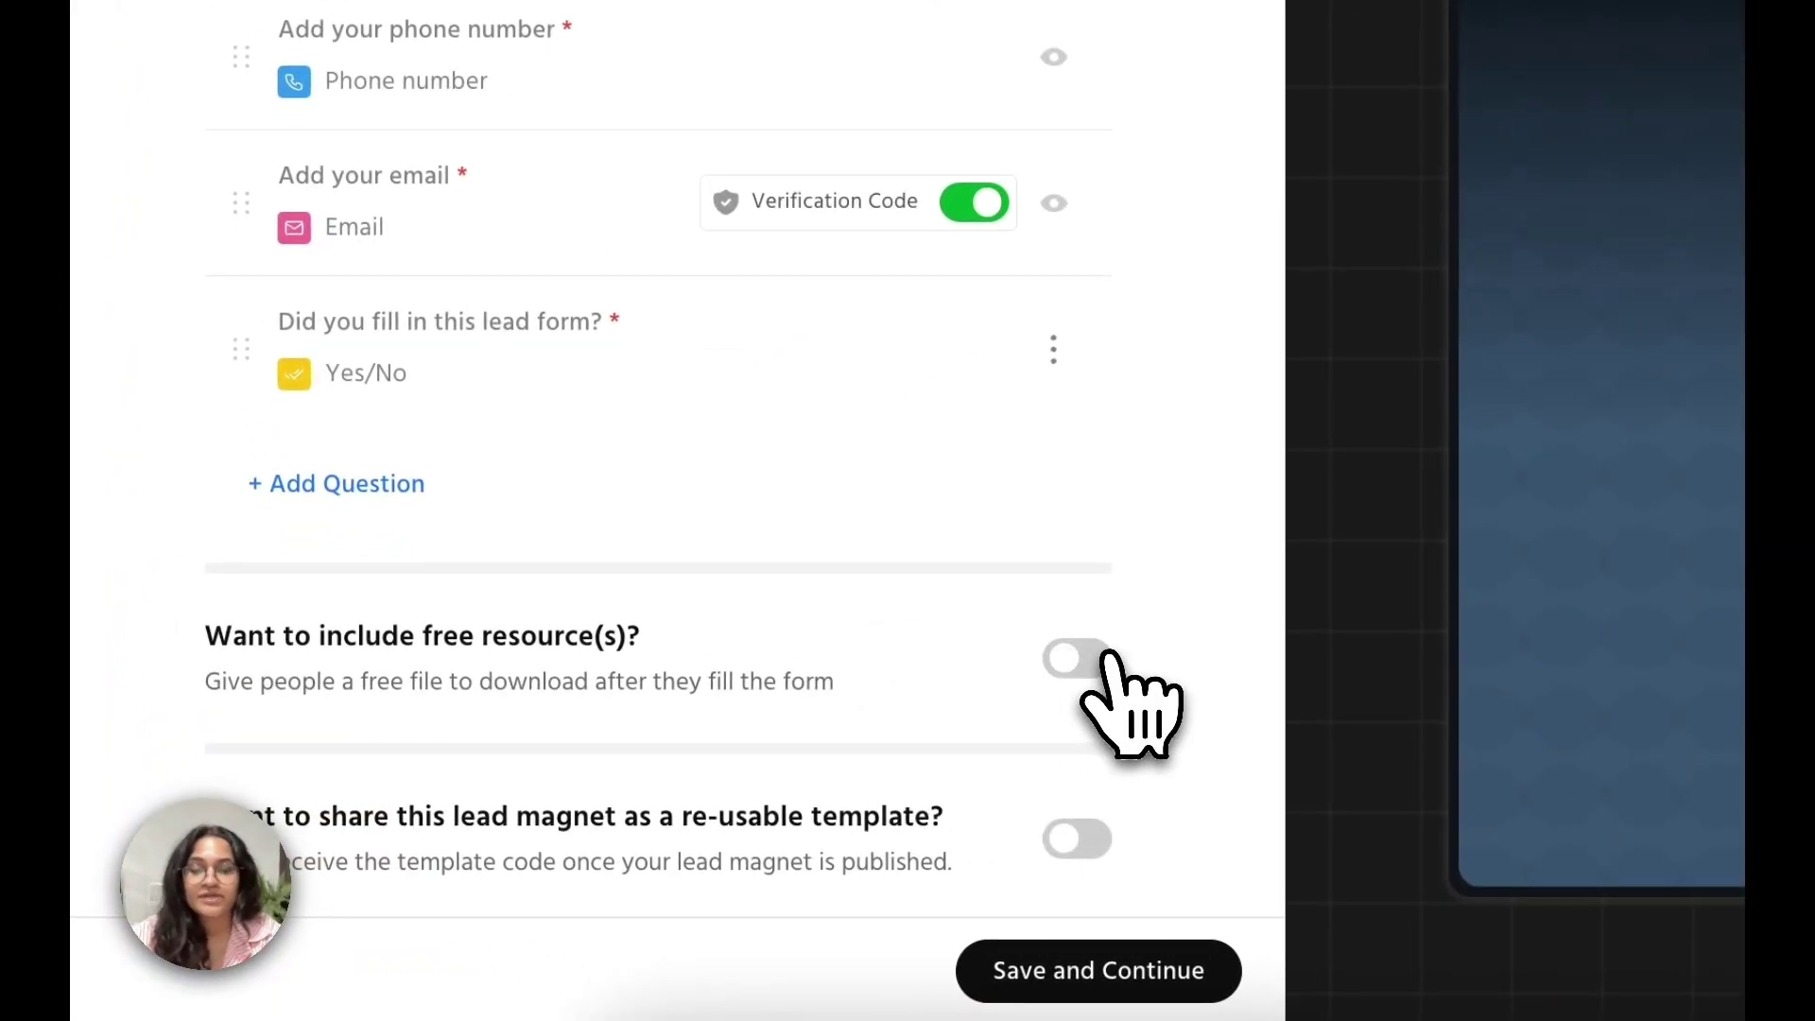
- Turn on the free-resource option and the re-usable template sharing toggle
{"action": "left_click", "coordinate": [1097, 655]}
{"action": "scroll", "coordinate": [977, 709], "scroll_direction": "down", "scroll_amount": 5}
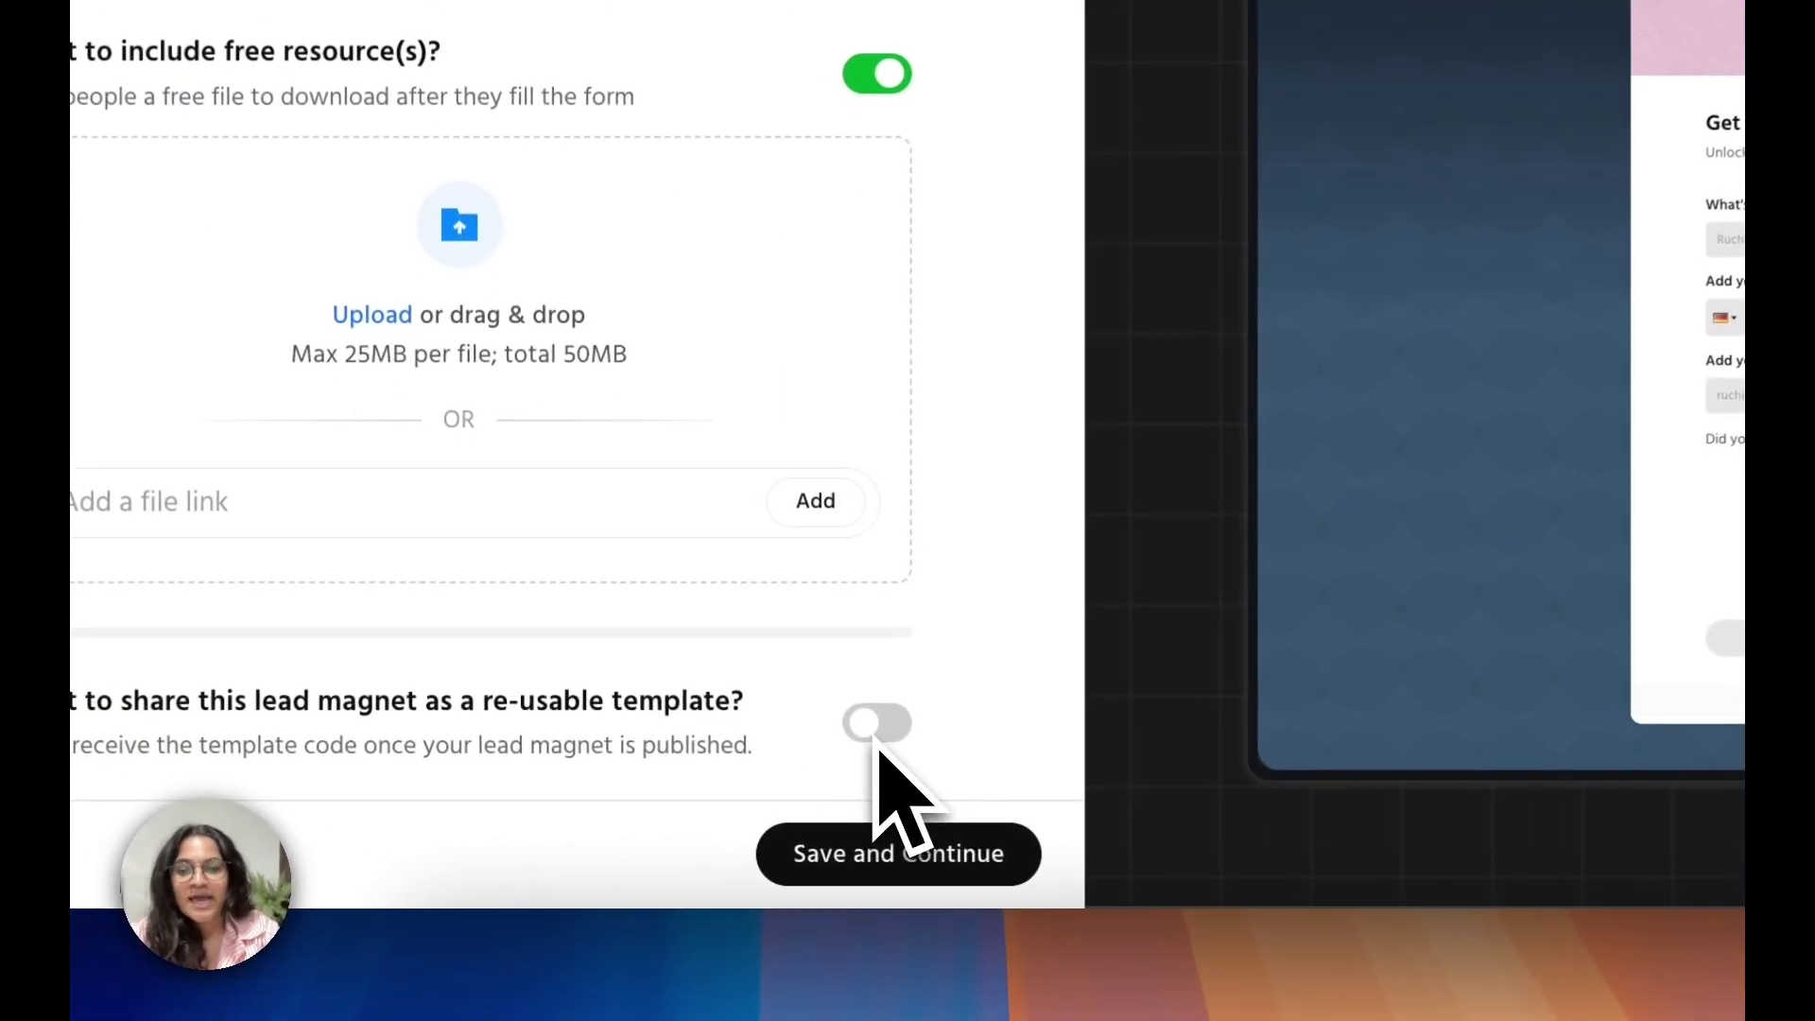
{"action": "left_click", "coordinate": [701, 815]}
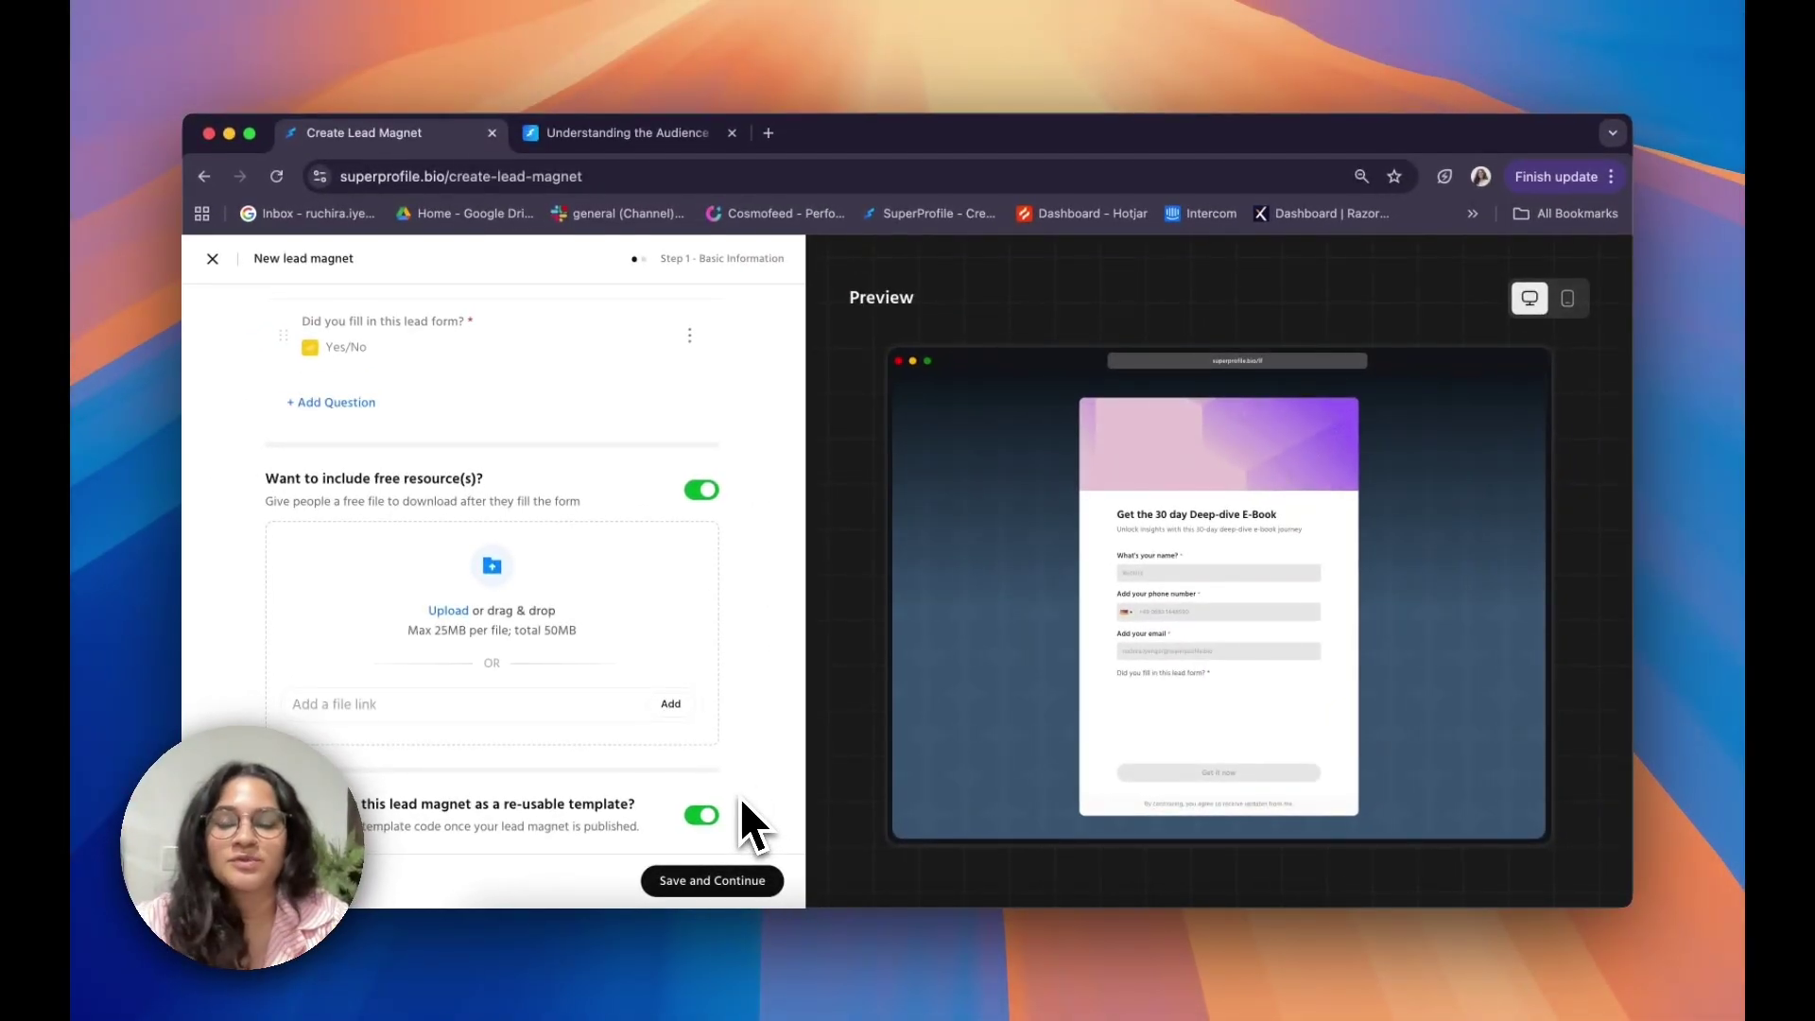
{"action": "scroll", "coordinate": [740, 798], "scroll_direction": "up", "scroll_amount": 3}
{"action": "scroll", "coordinate": [735, 796], "scroll_direction": "down", "scroll_amount": 3}
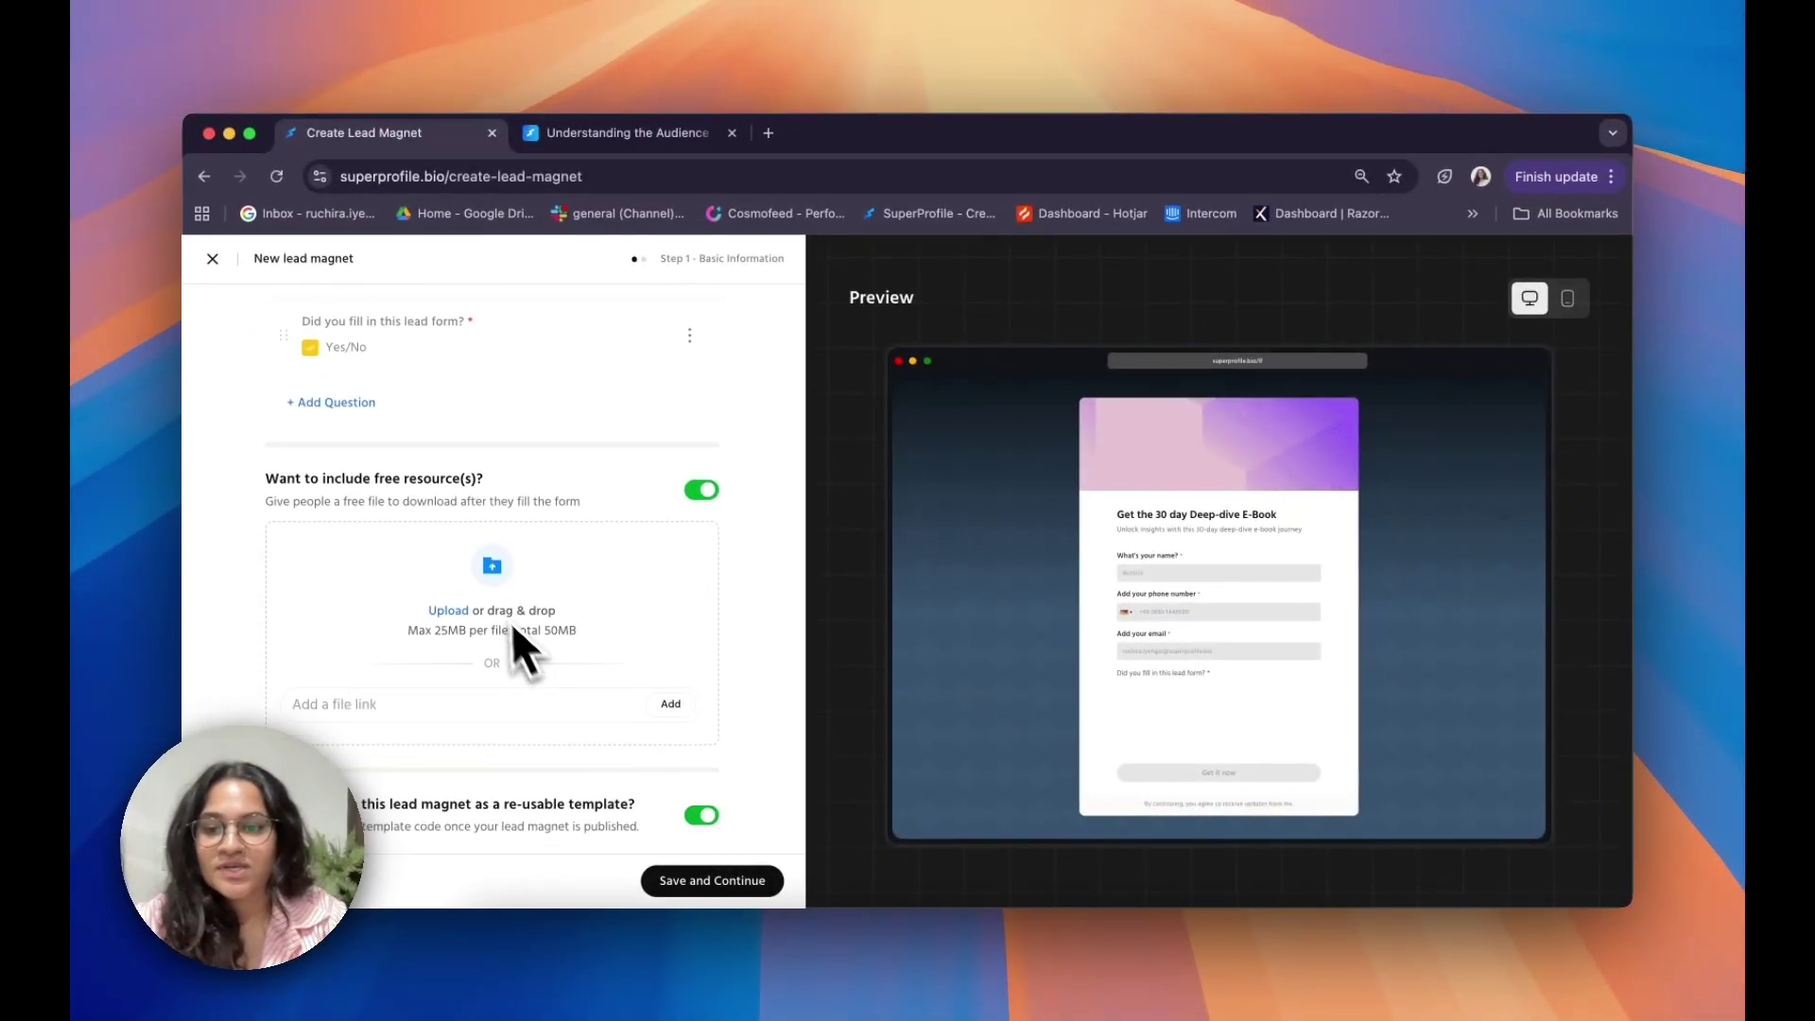
{"action": "left_click", "coordinate": [491, 600]}
{"action": "left_click", "coordinate": [847, 414]}
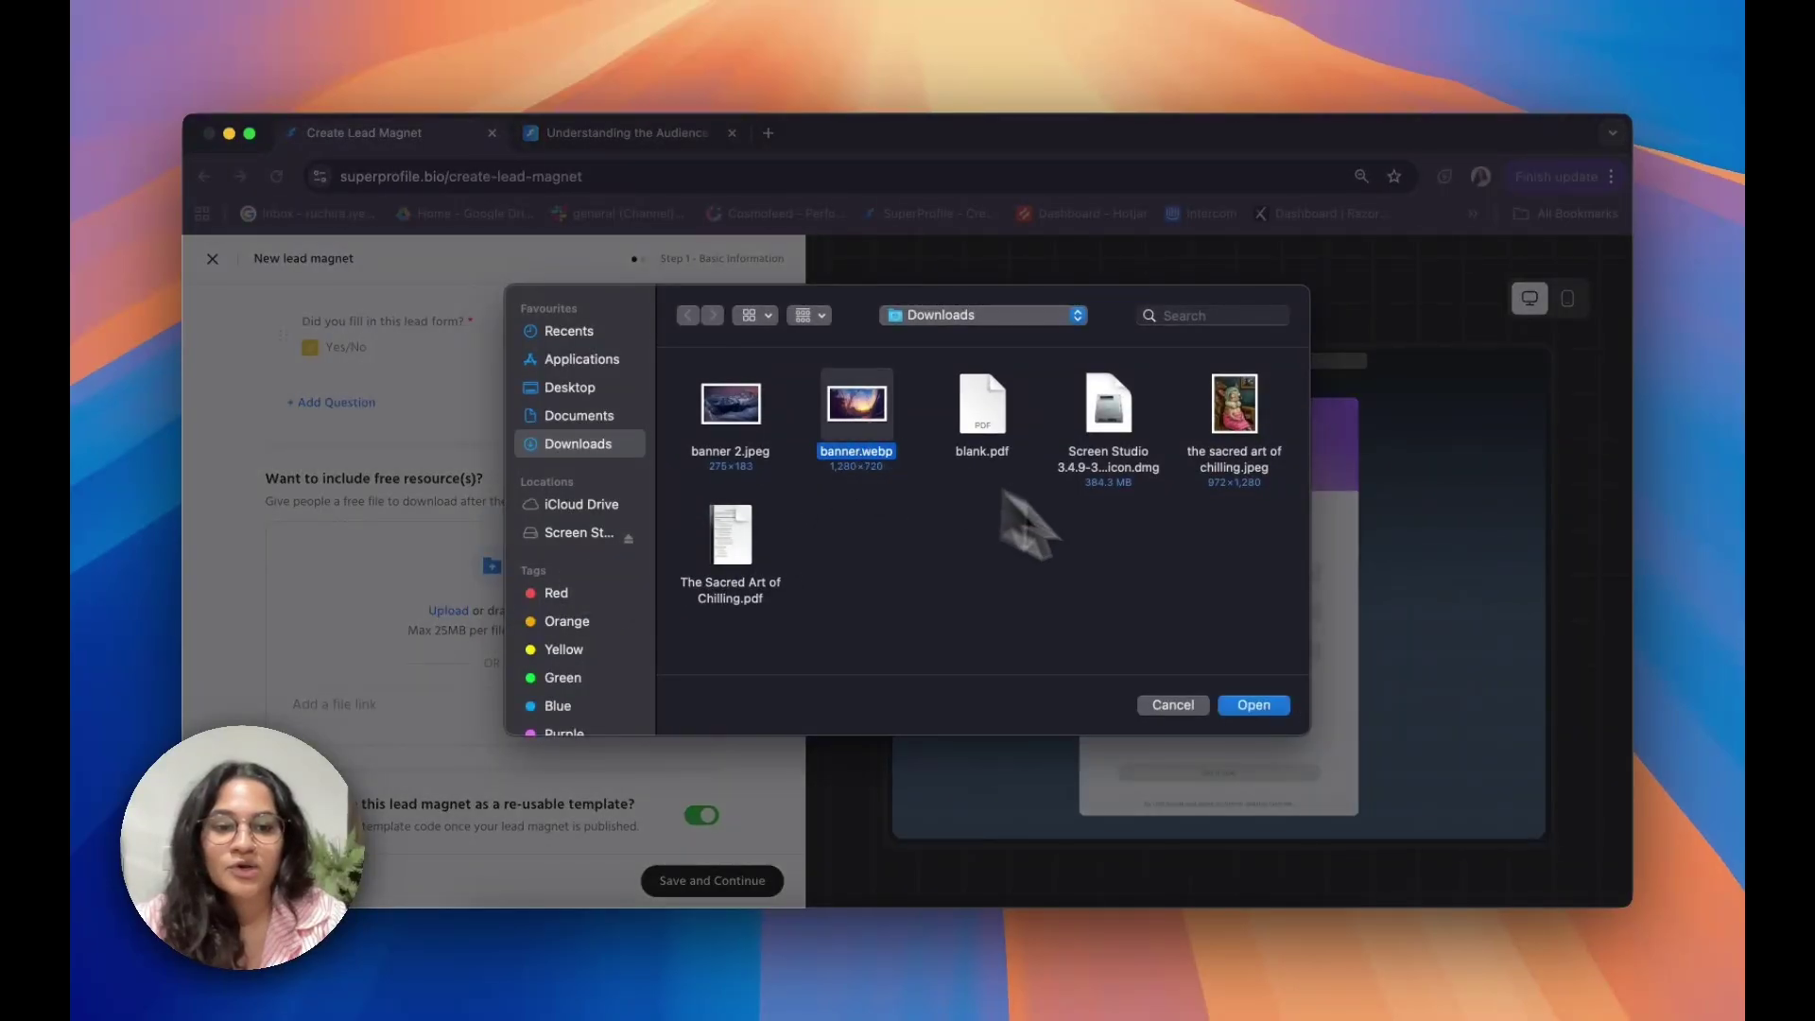
{"action": "left_click", "coordinate": [1254, 706]}
{"action": "scroll", "coordinate": [671, 634], "scroll_direction": "down", "scroll_amount": 1}
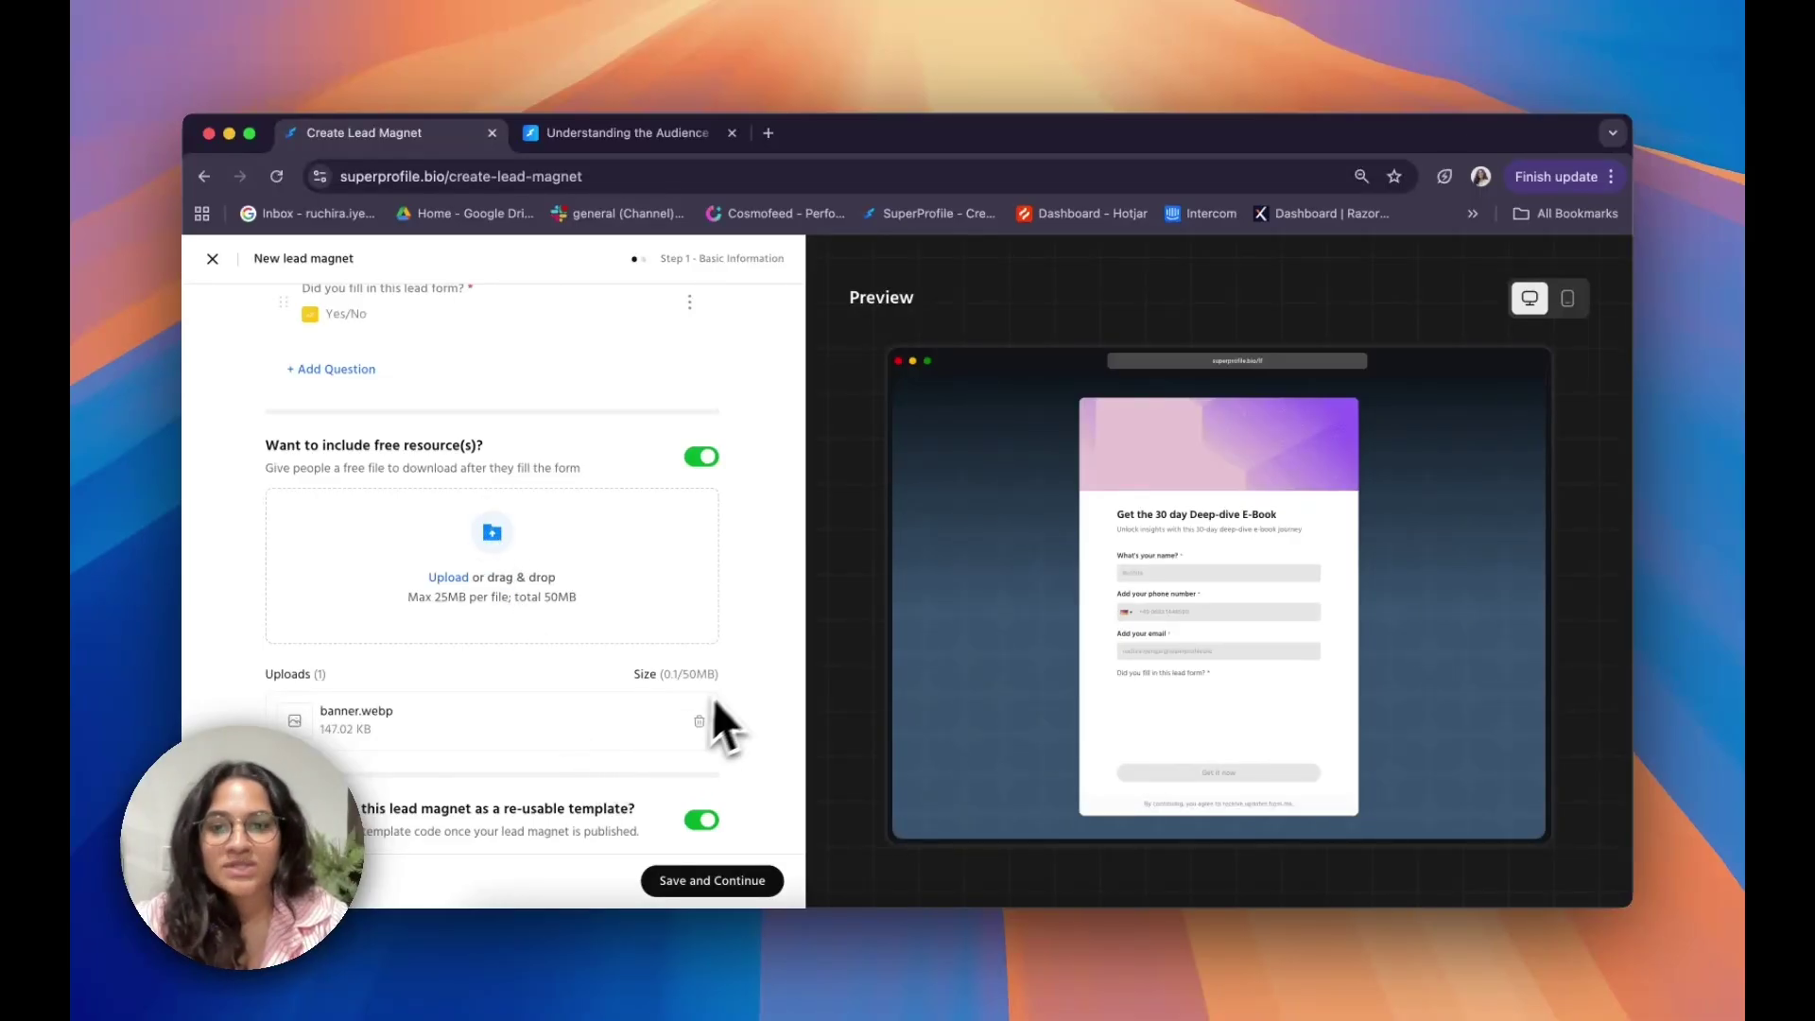
{"action": "scroll", "coordinate": [728, 709], "scroll_direction": "up", "scroll_amount": 5}
{"action": "scroll", "coordinate": [741, 709], "scroll_direction": "down", "scroll_amount": 5}
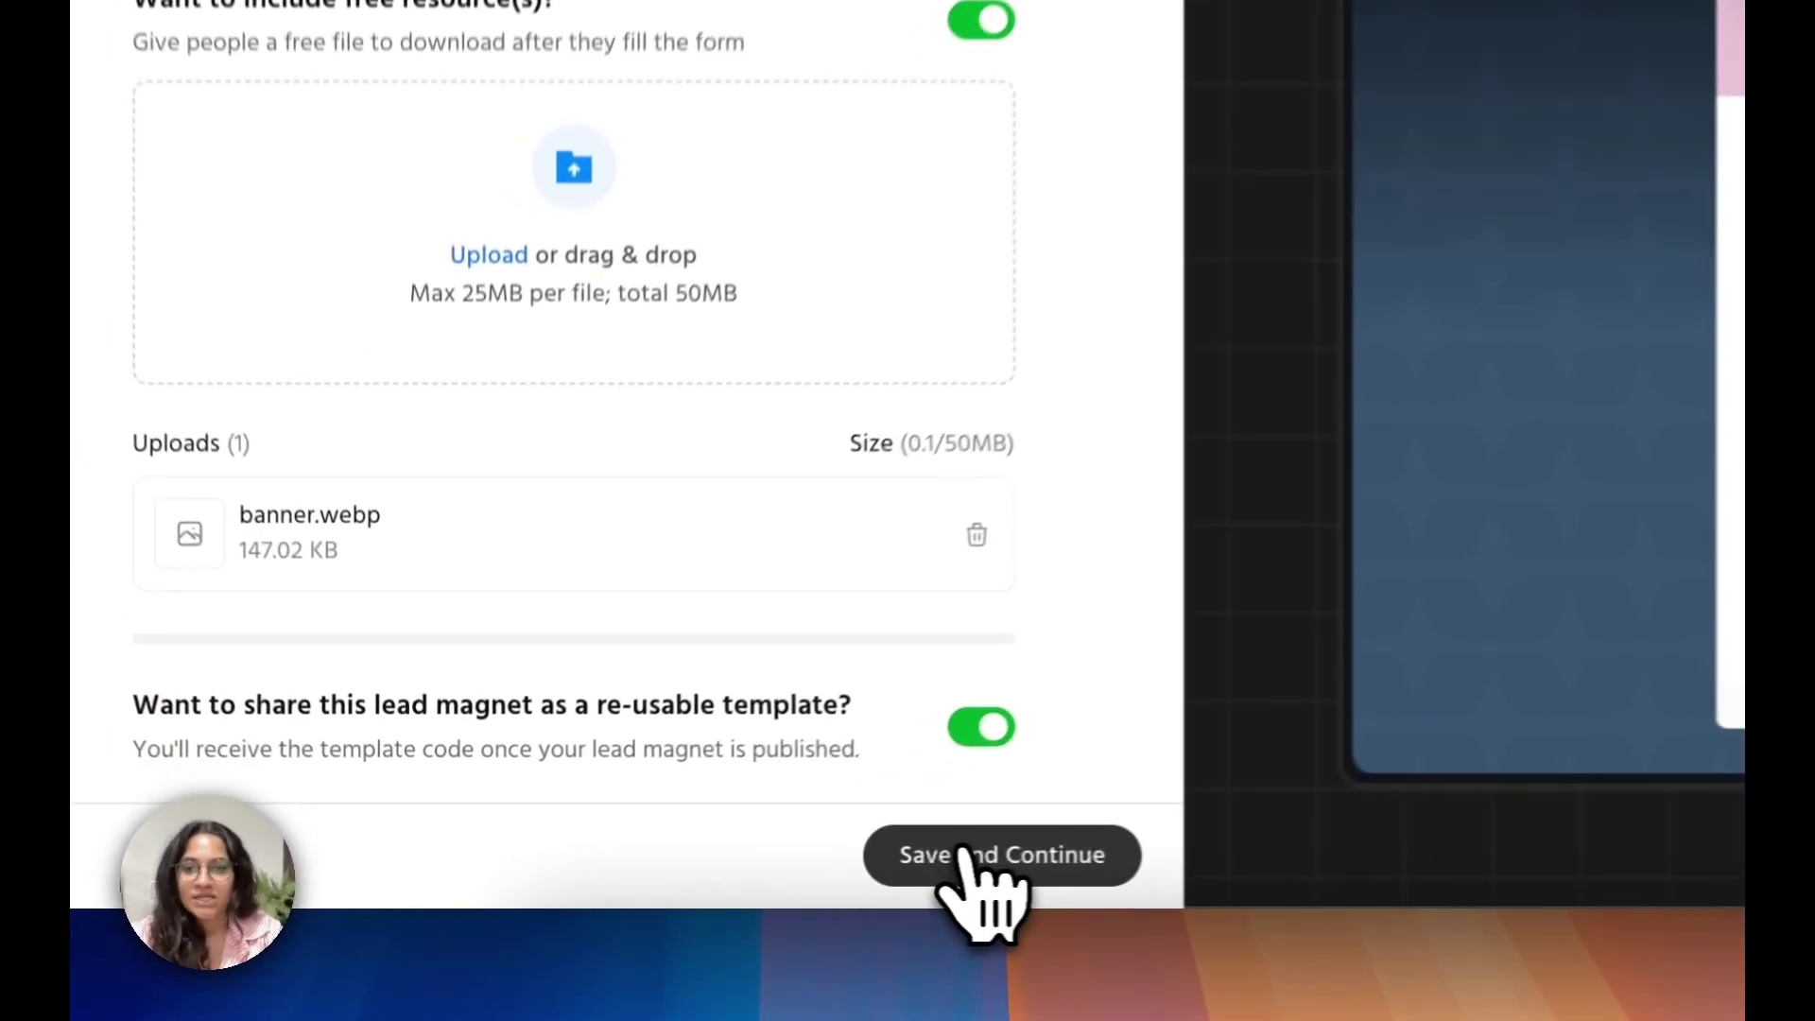
- Save the basic information and move to Step 2 – Advanced Settings
{"action": "left_click", "coordinate": [672, 881]}
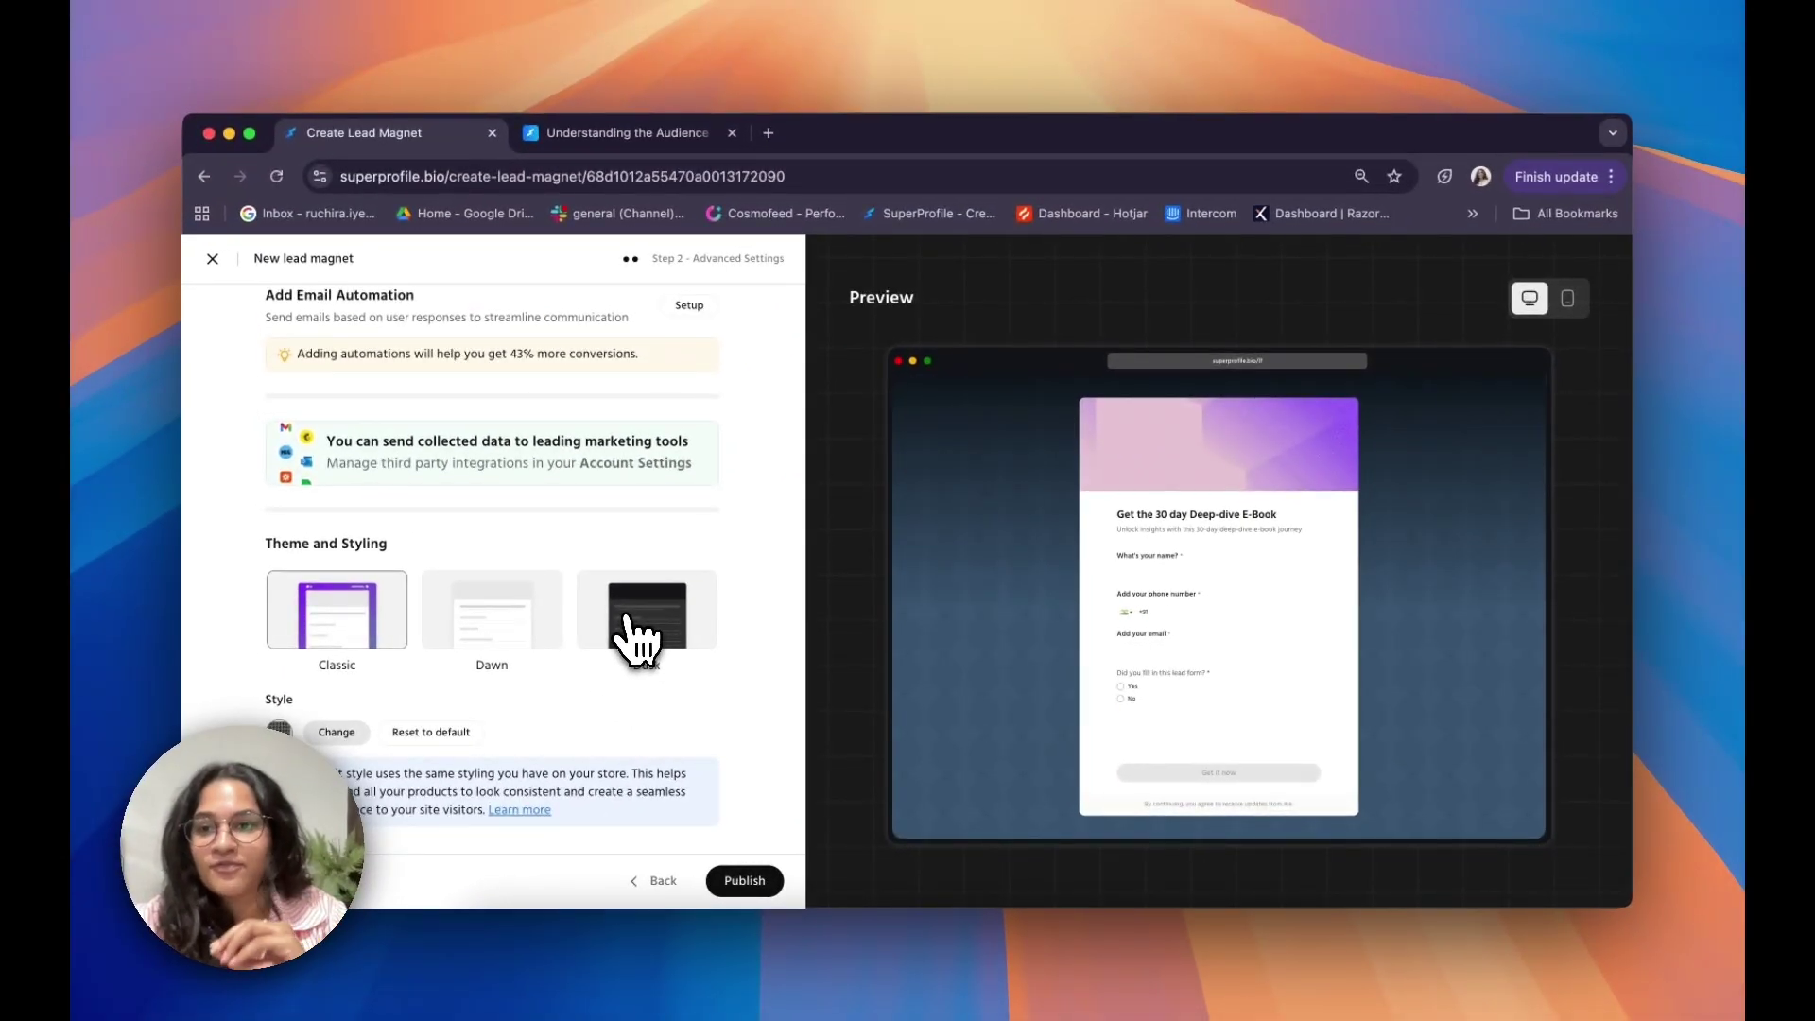
{"action": "scroll", "coordinate": [638, 638], "scroll_direction": "up", "scroll_amount": 1}
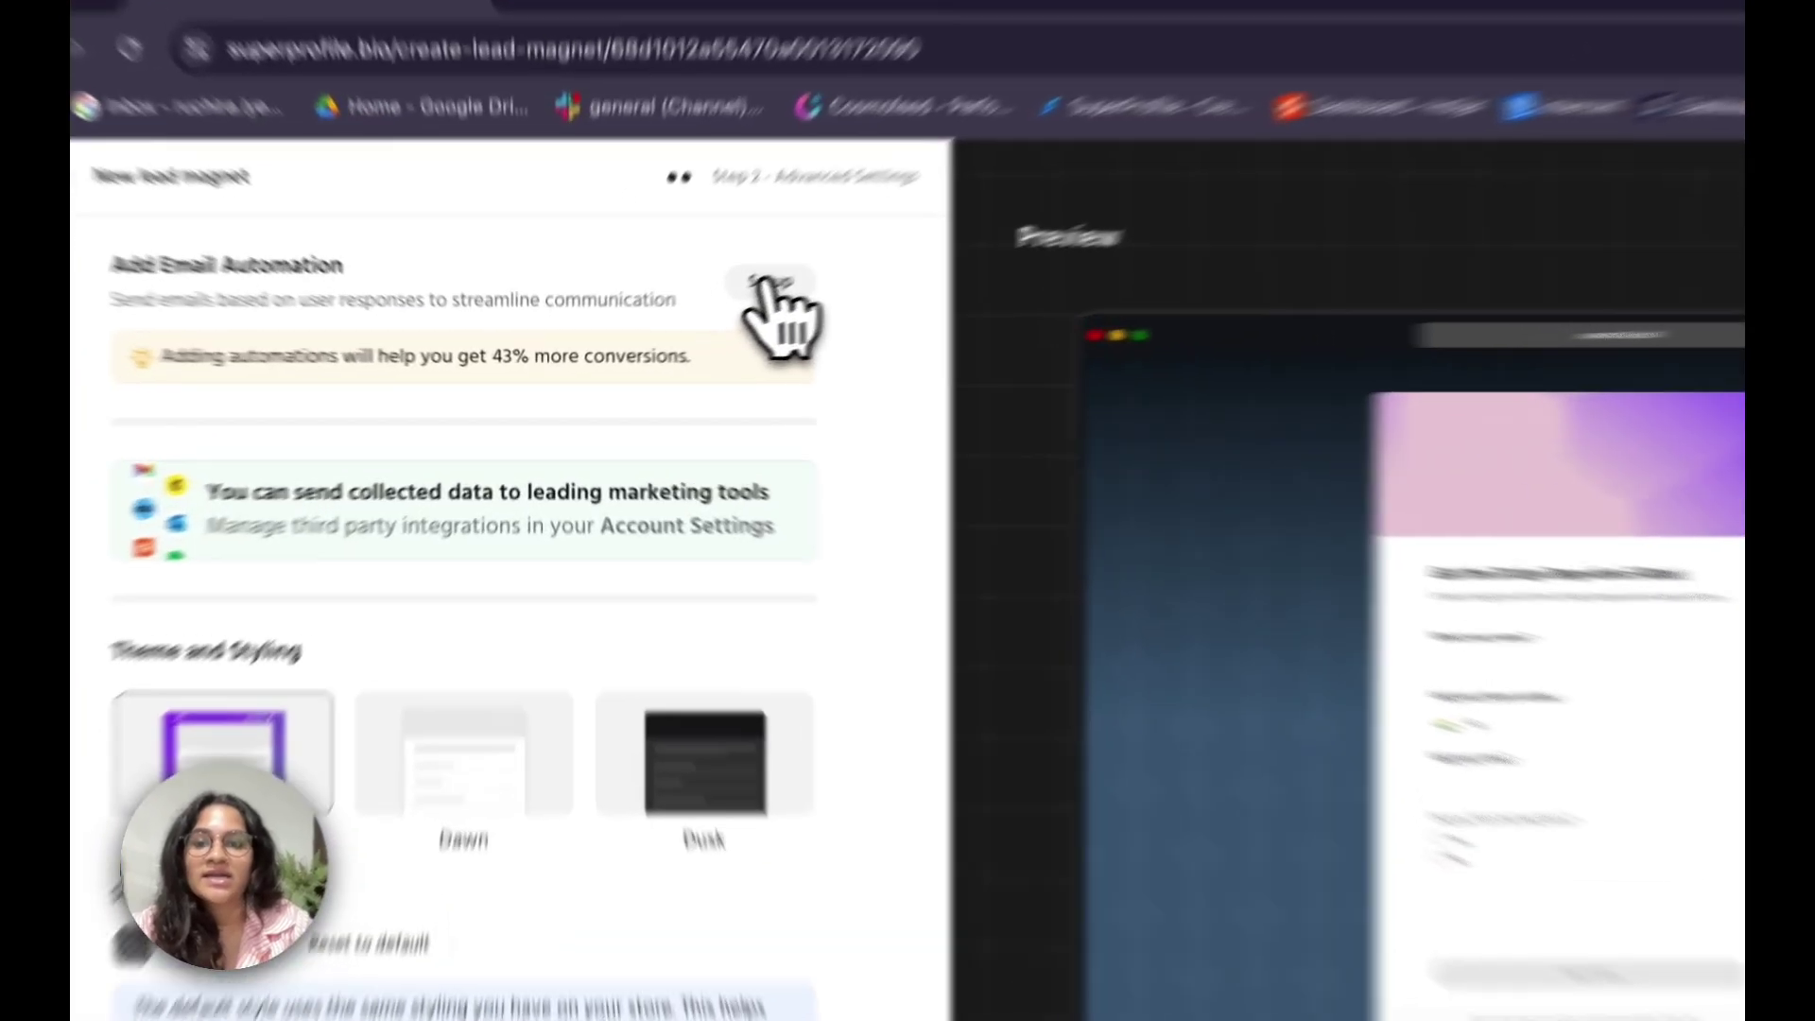
- Set the email automation to trigger only on a Yes answer to 'Did you fill in this lead form?'
{"action": "left_click", "coordinate": [682, 326]}
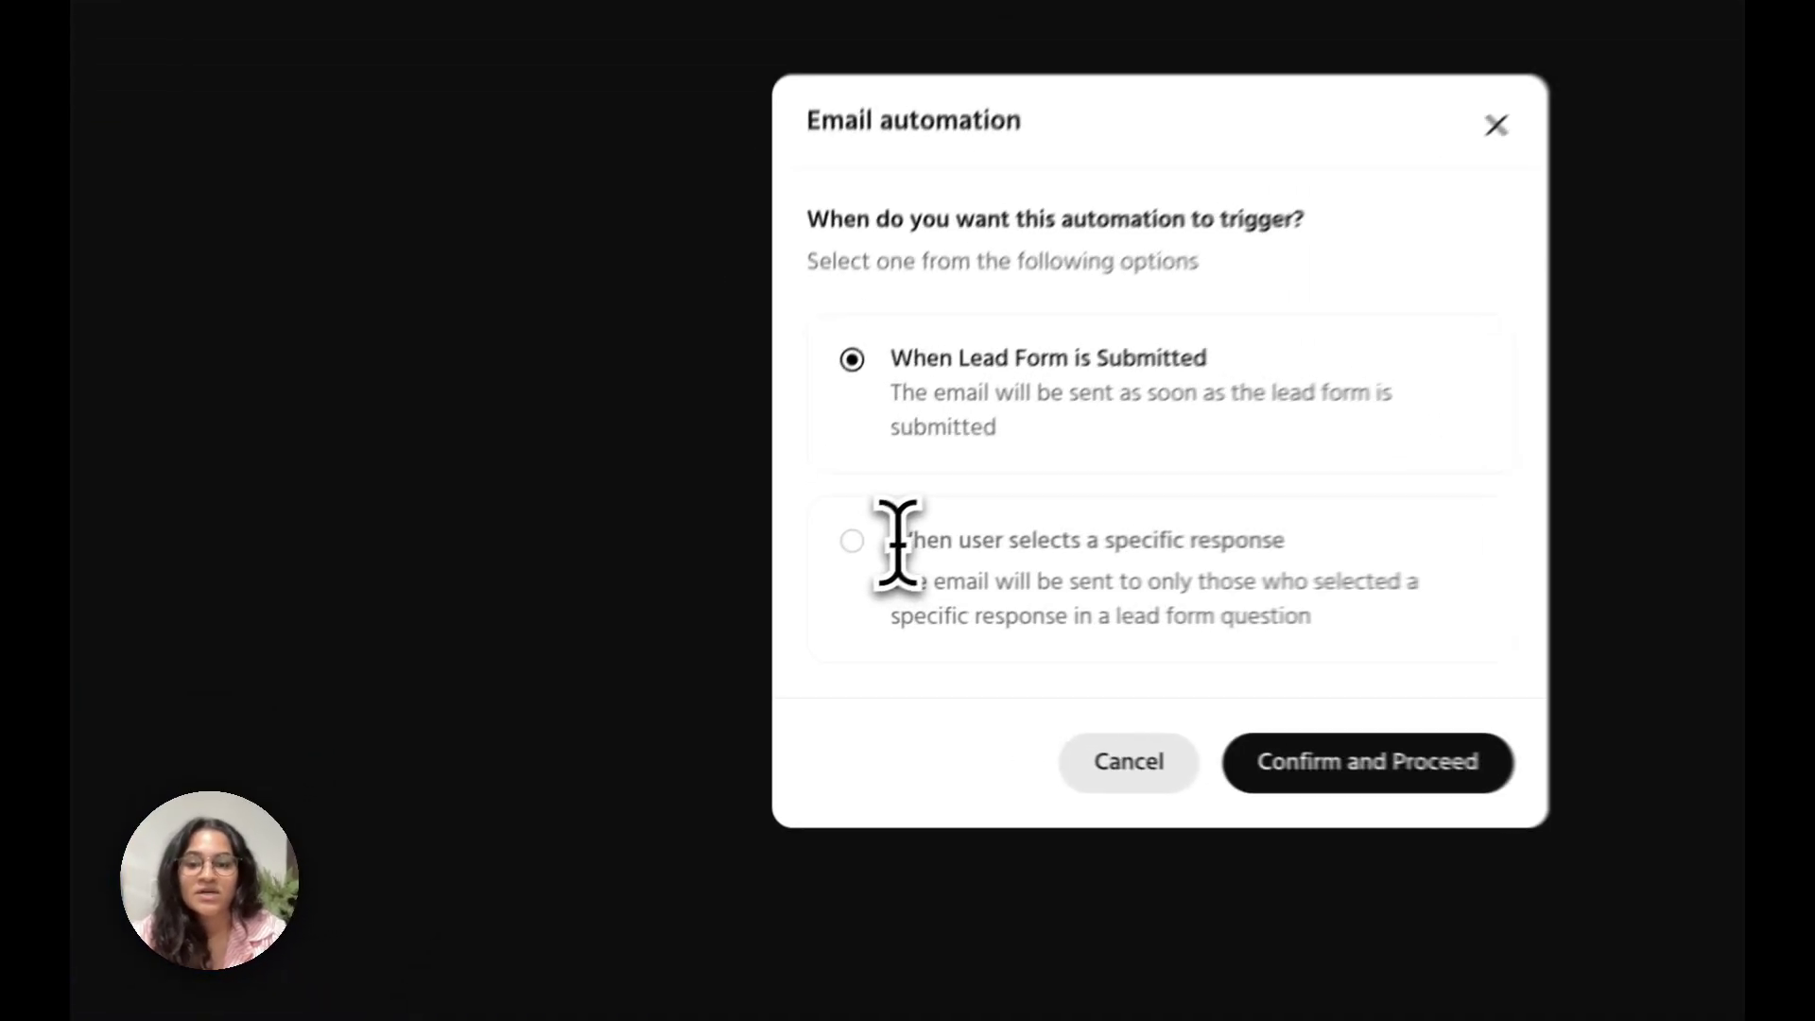
{"action": "left_click", "coordinate": [773, 624]}
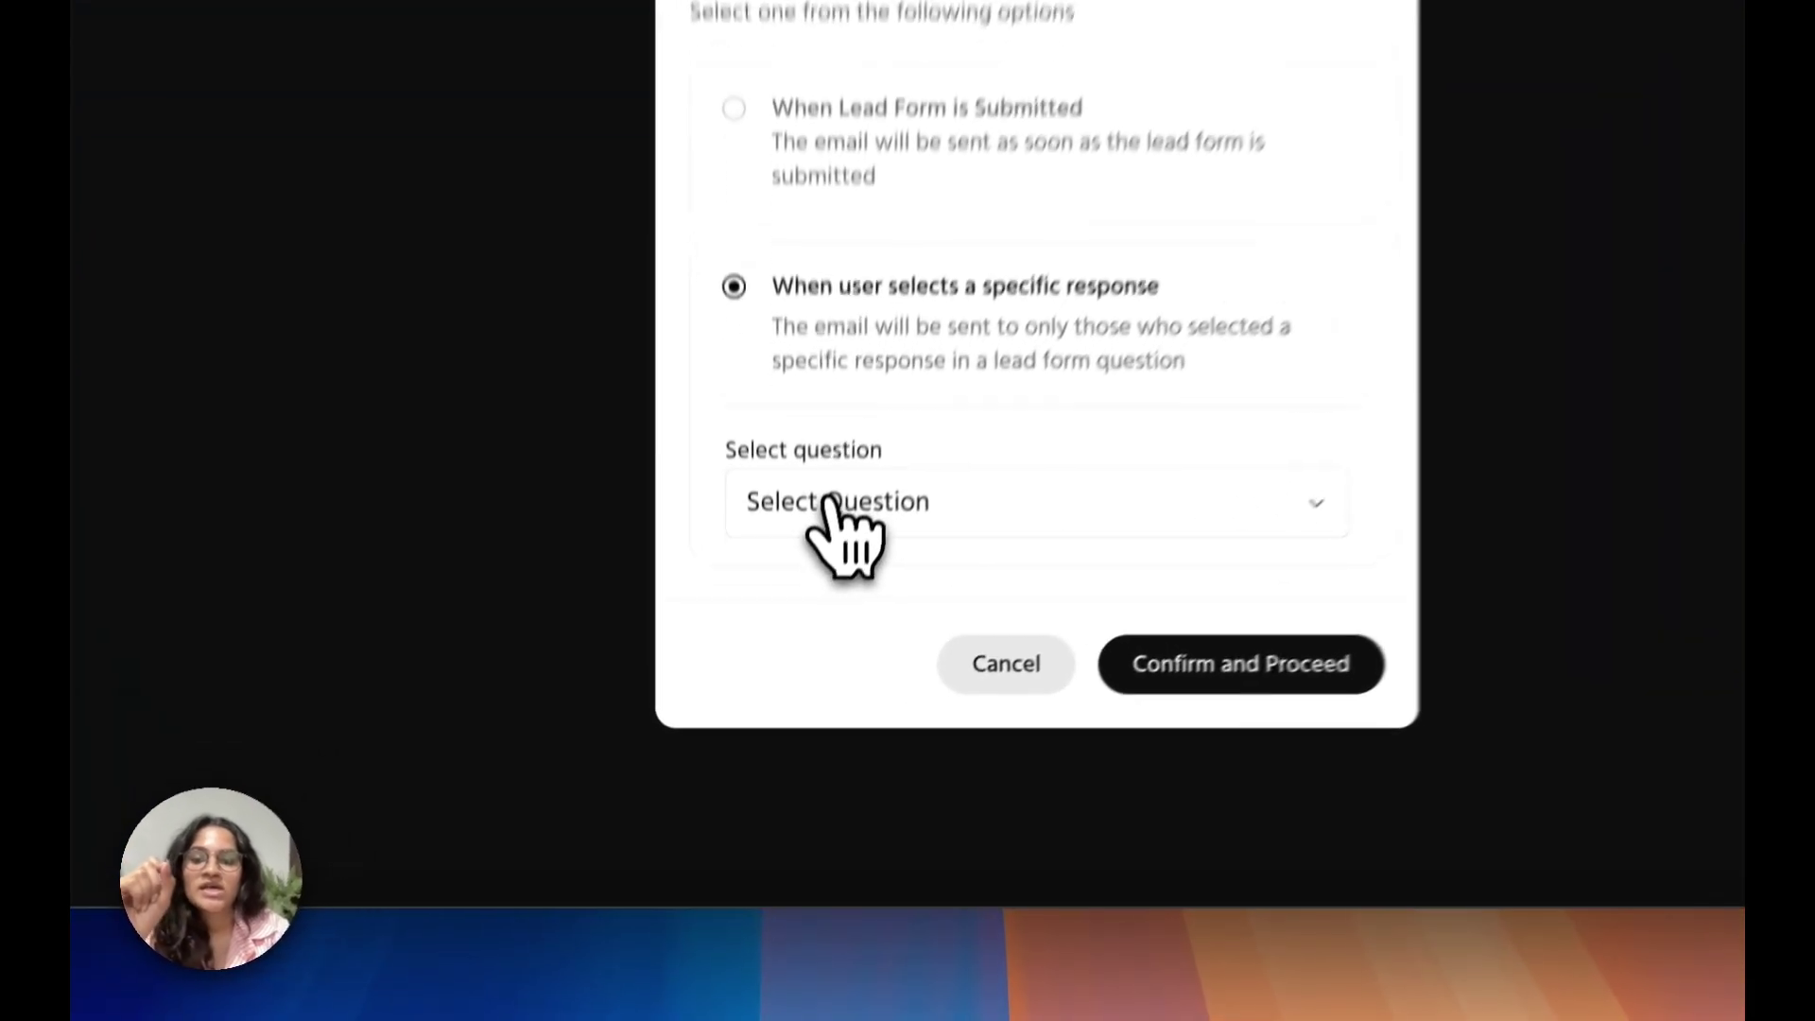
{"action": "left_click", "coordinate": [794, 688]}
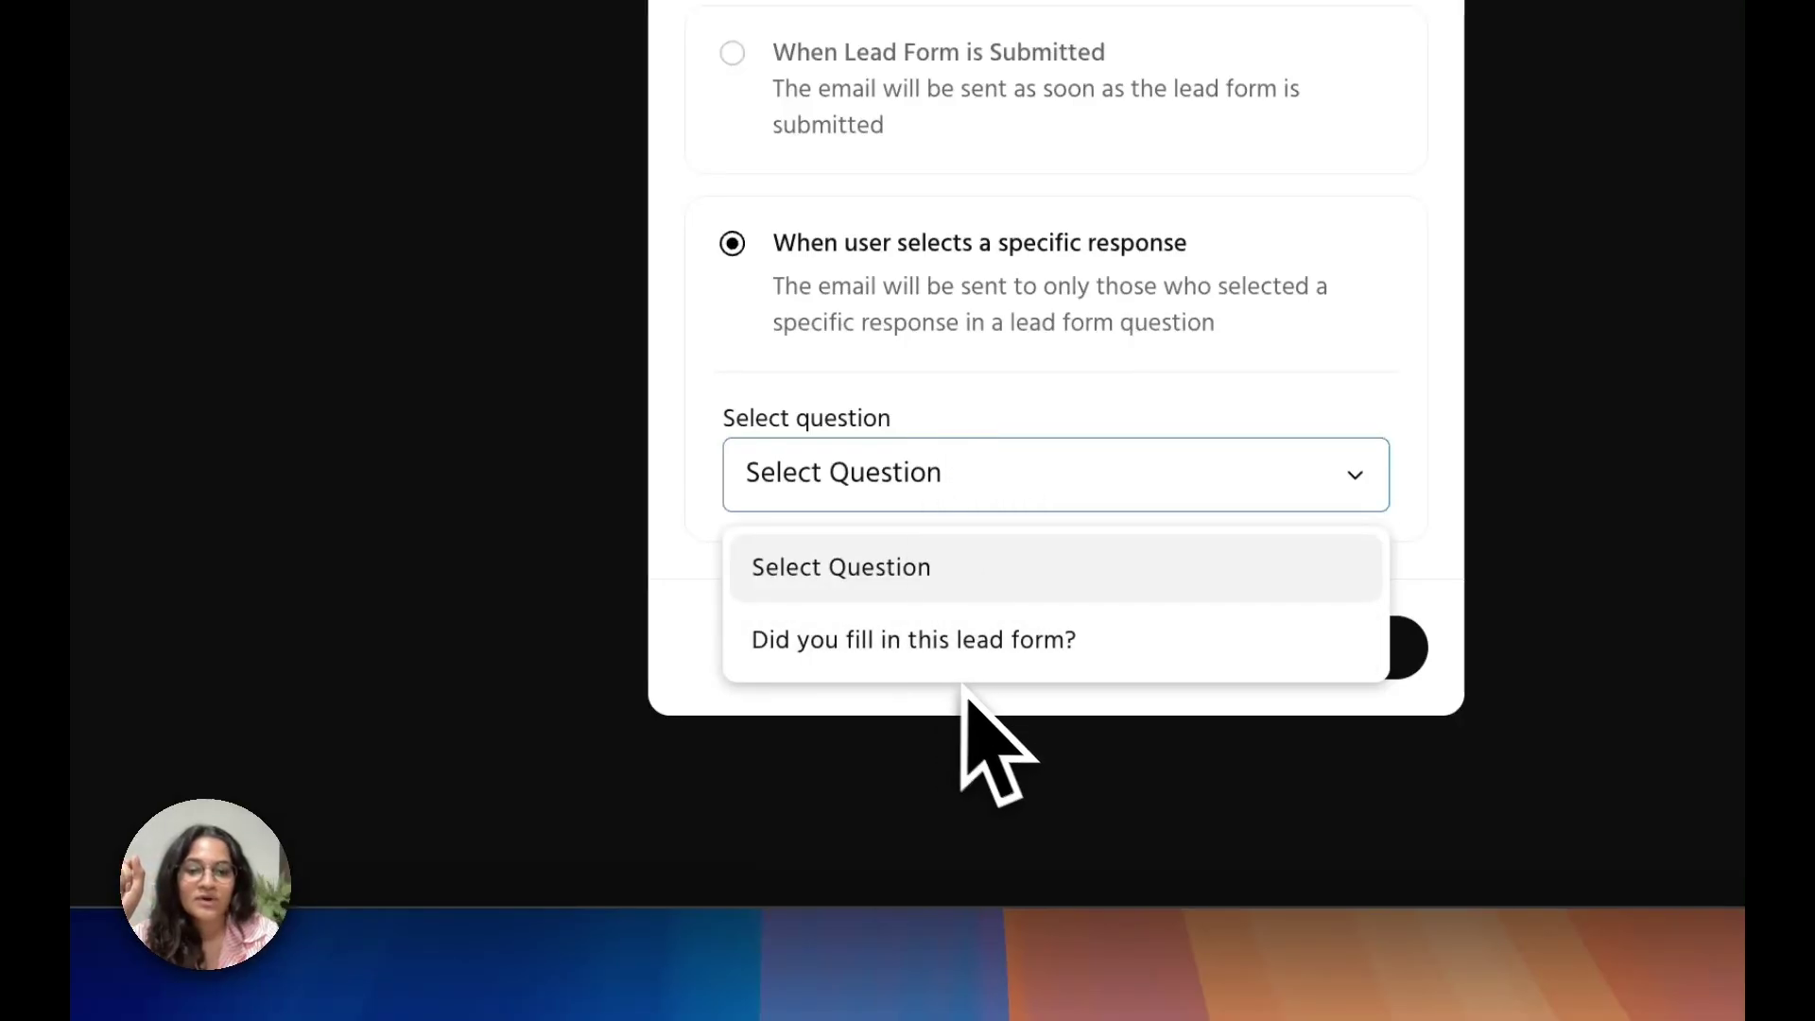
{"action": "left_click", "coordinate": [922, 648]}
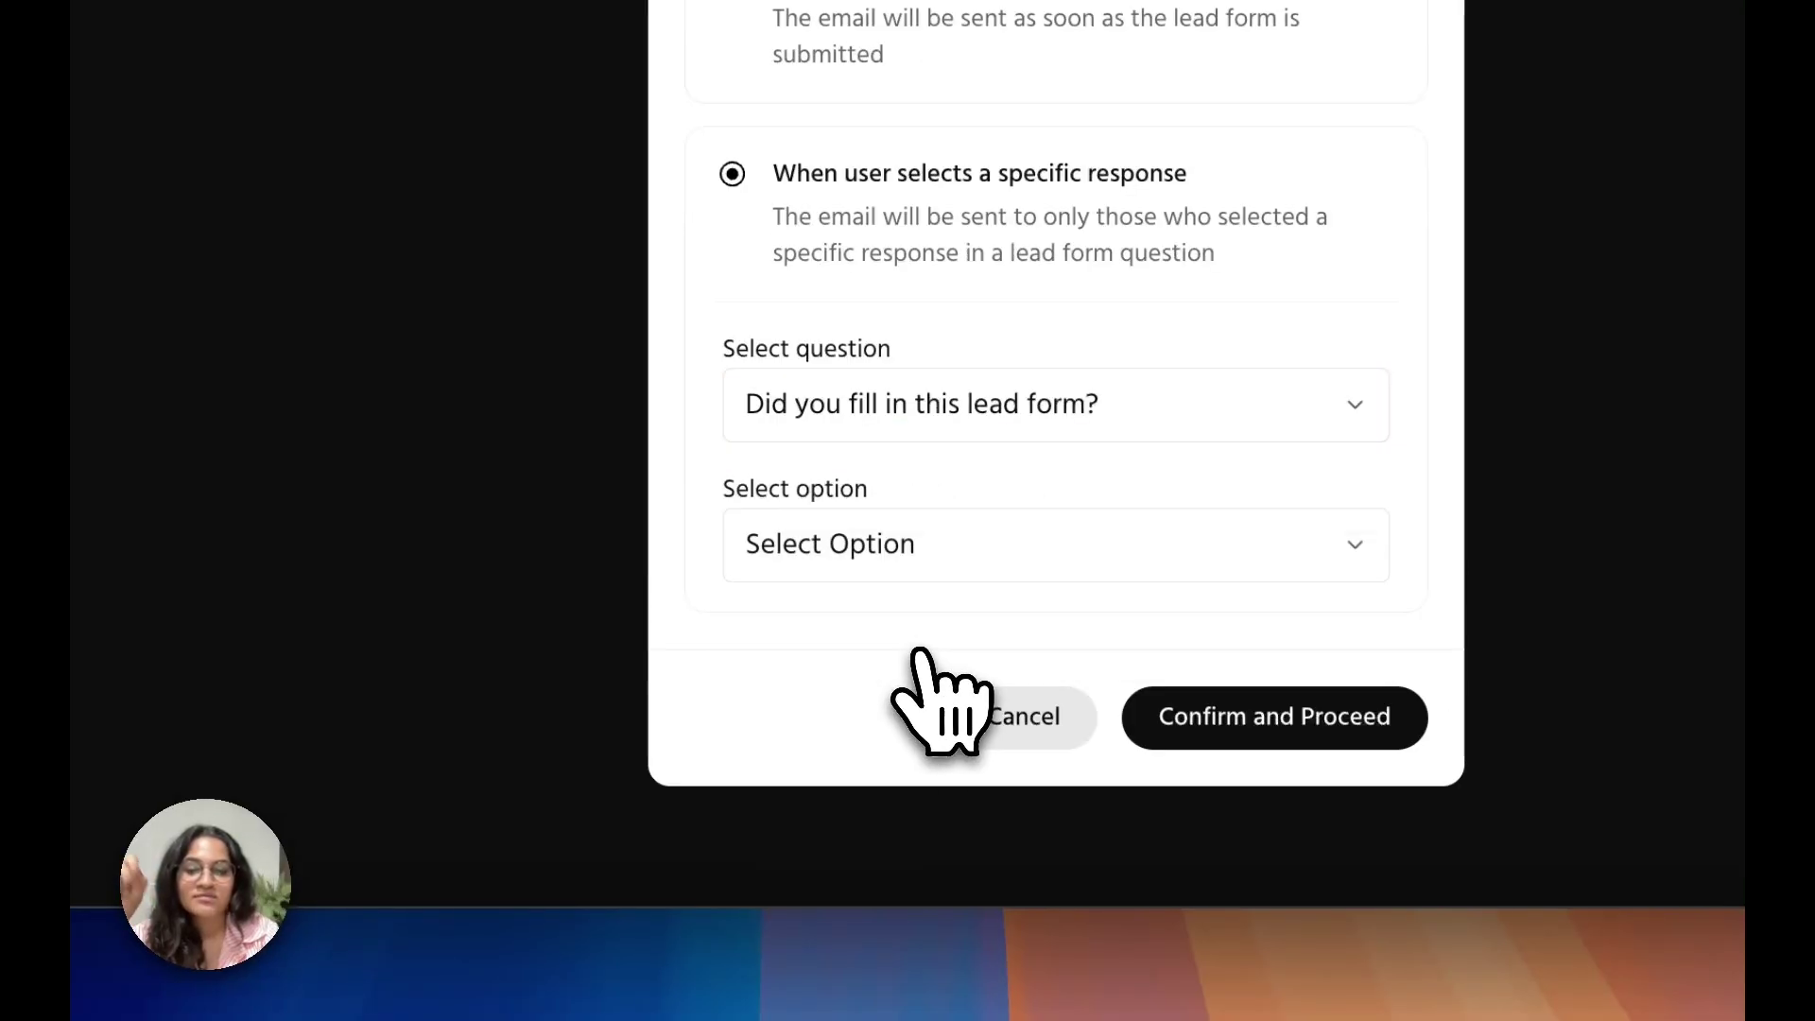
{"action": "left_click", "coordinate": [946, 540]}
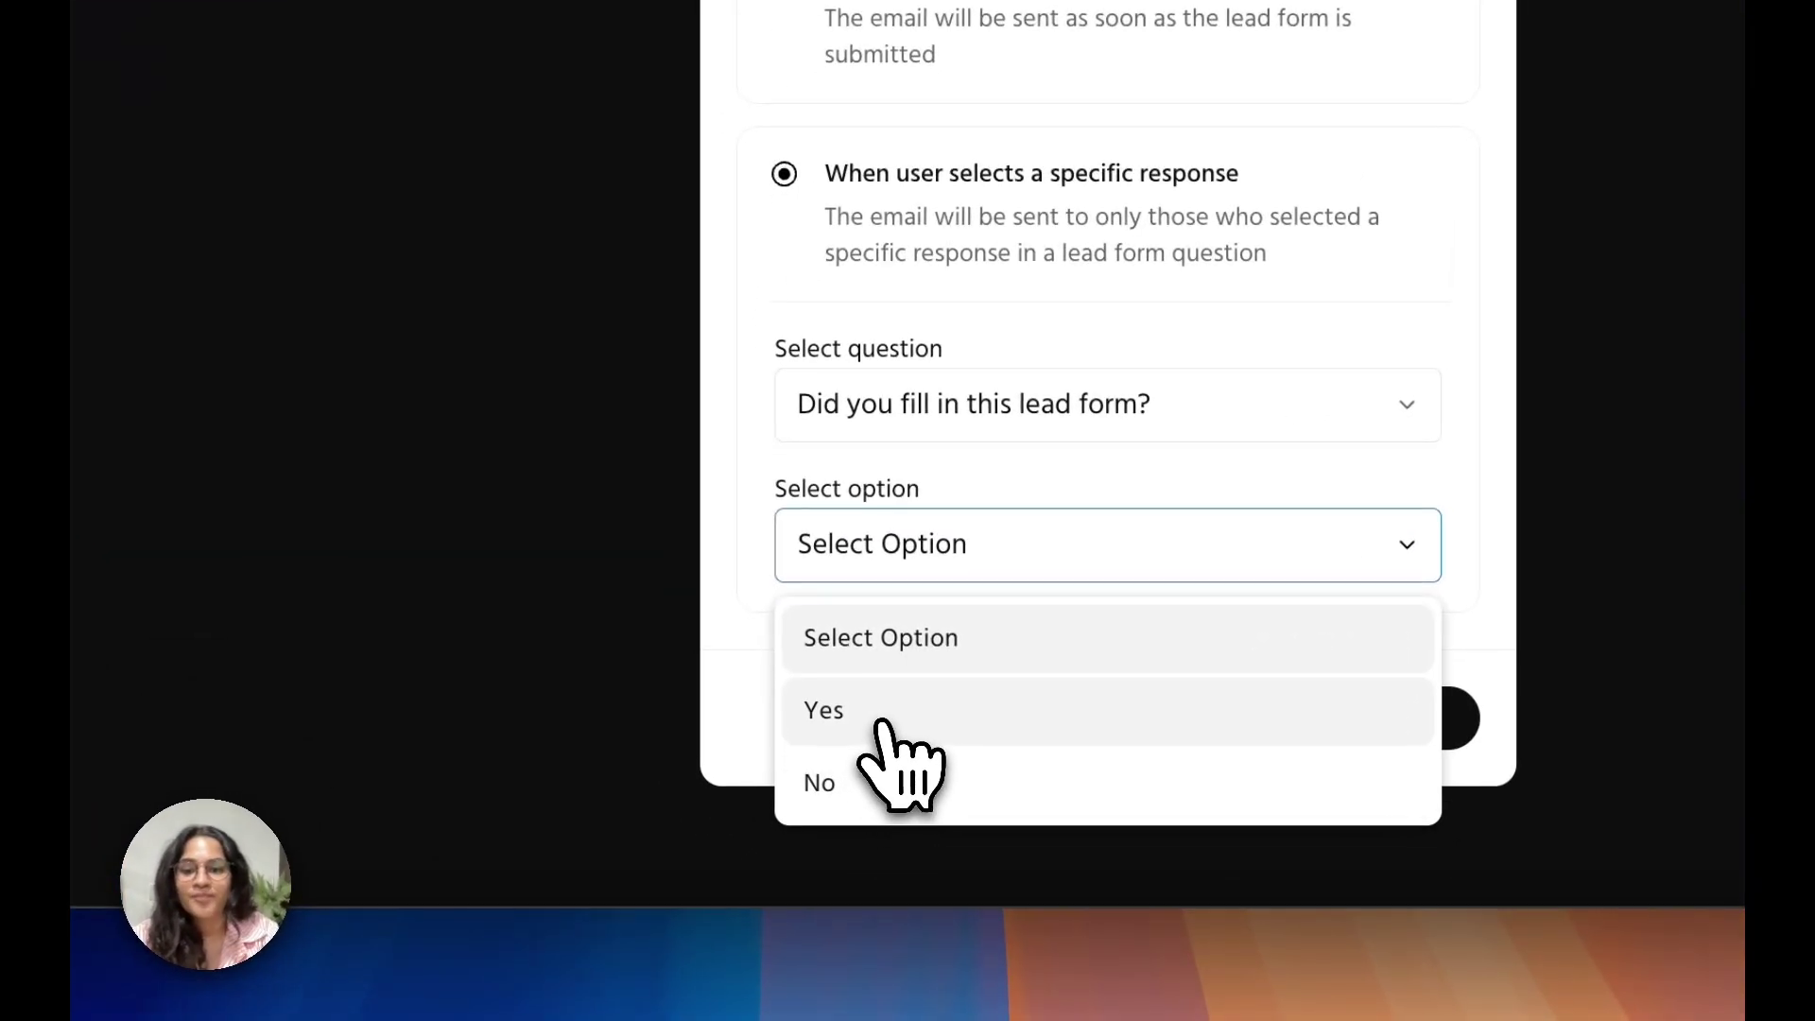
{"action": "left_click", "coordinate": [880, 724]}
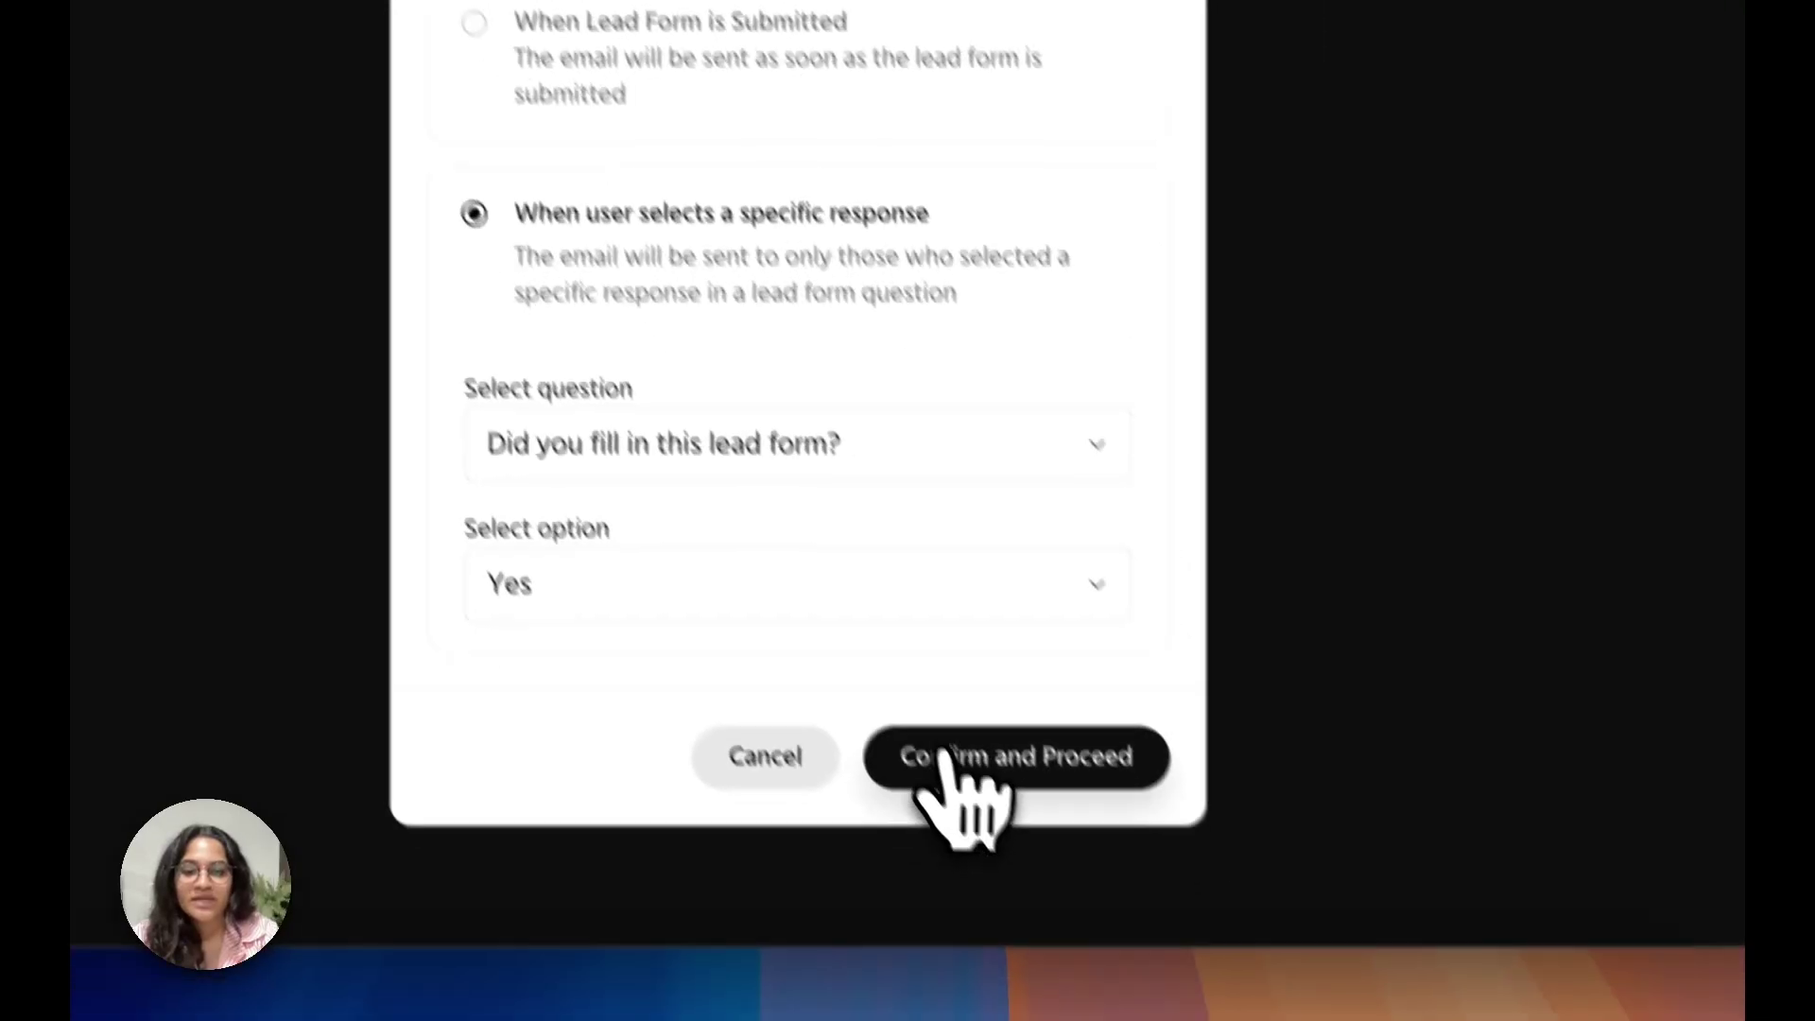
{"action": "left_click", "coordinate": [983, 767]}
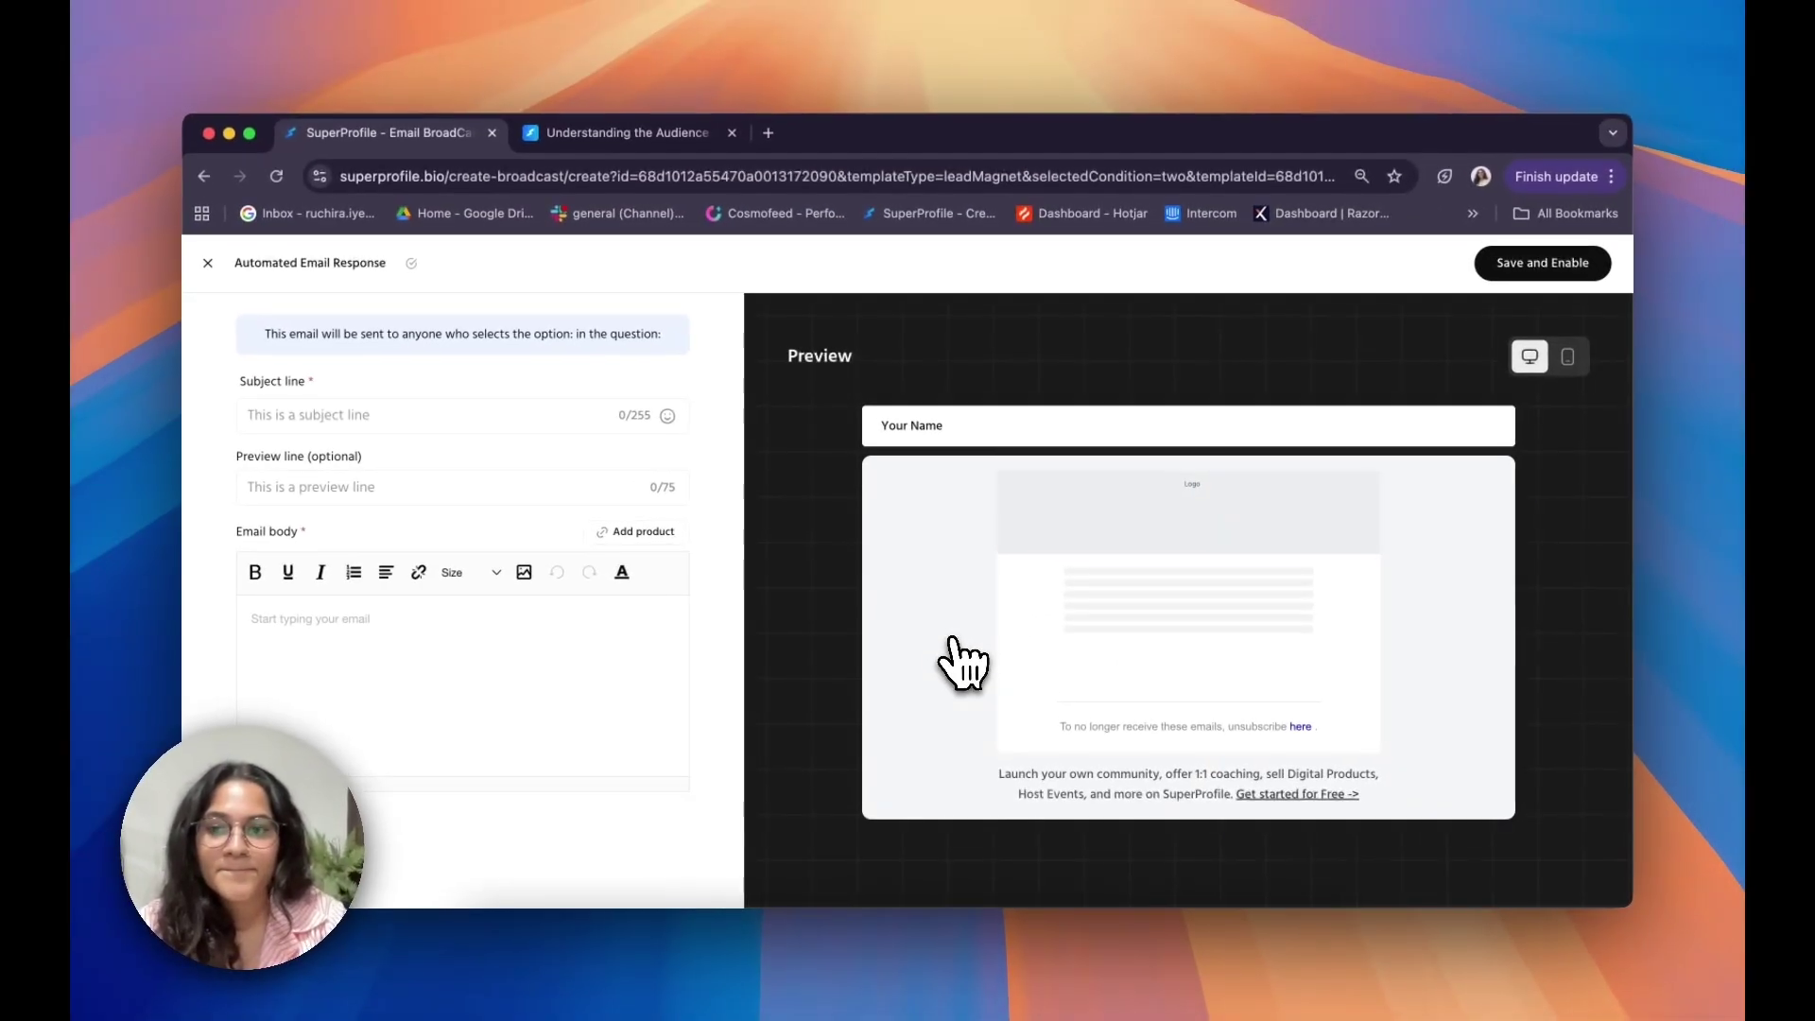
- Enter the subject 'Thanks for filling in the form' and the body 'Appreciate it :)'
{"action": "left_click", "coordinate": [498, 416]}
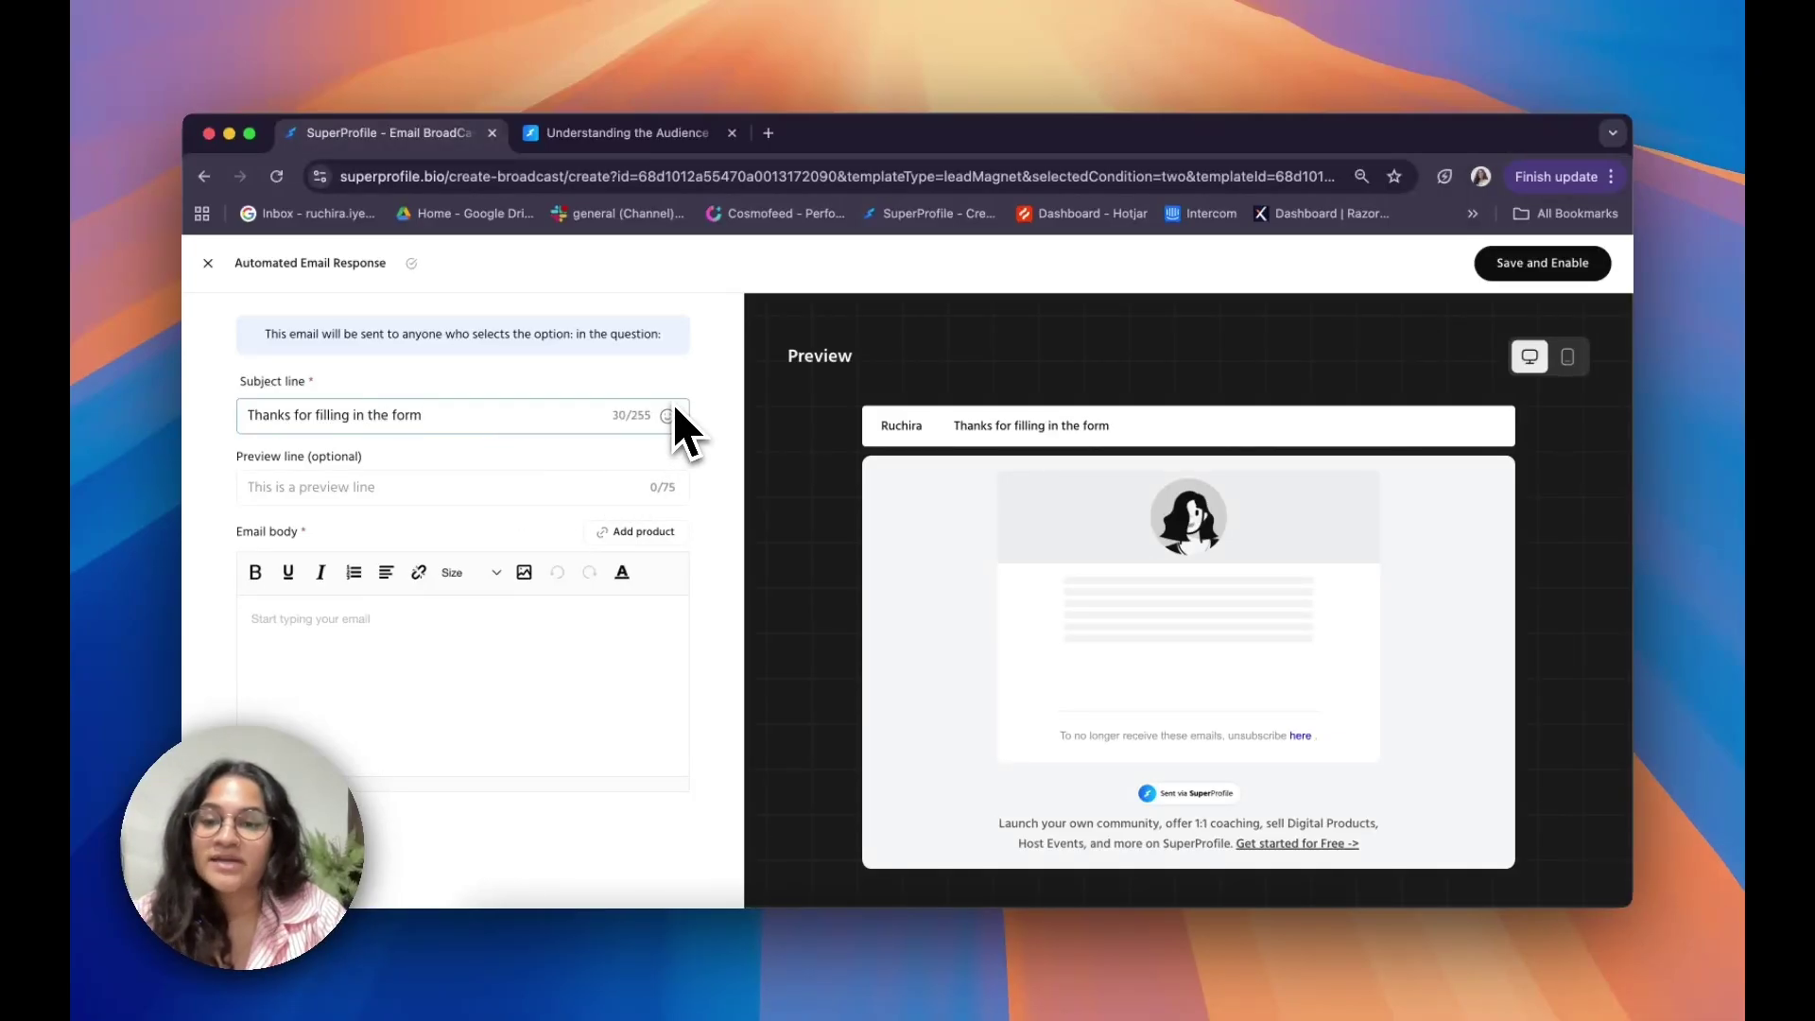
{"action": "left_click", "coordinate": [336, 625]}
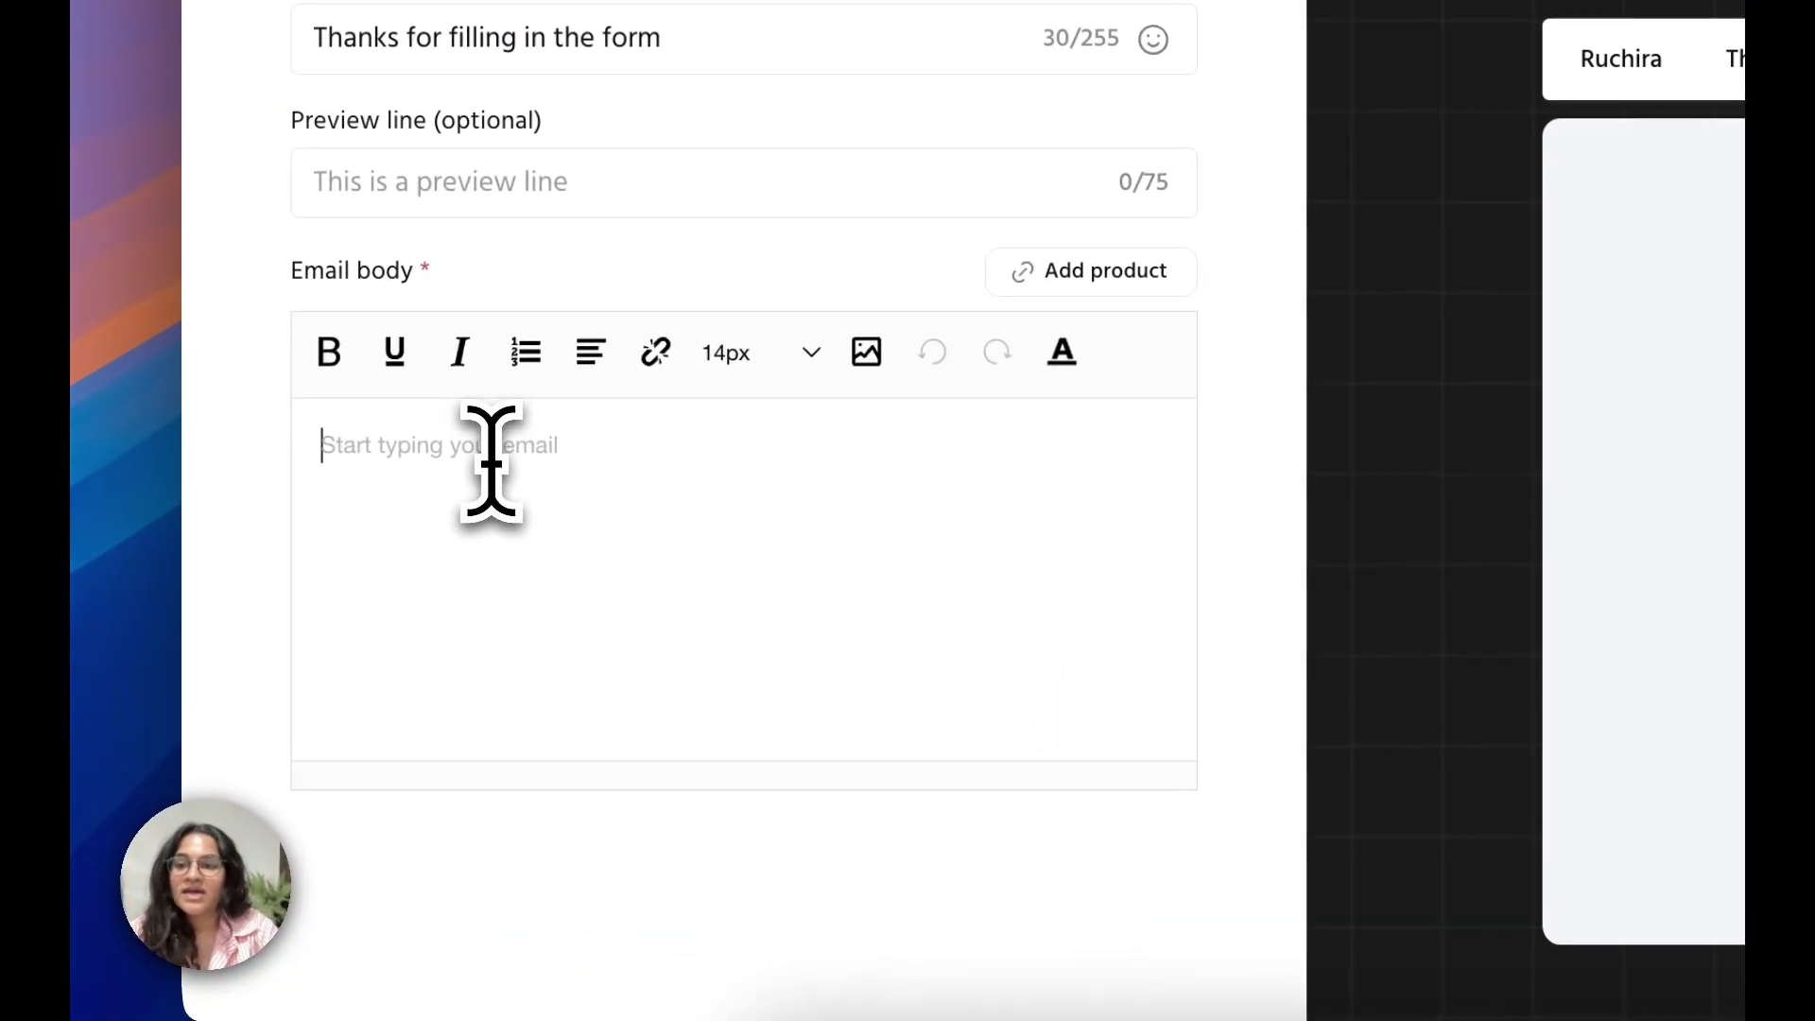
{"action": "type", "text": "Appreciate it :)"}
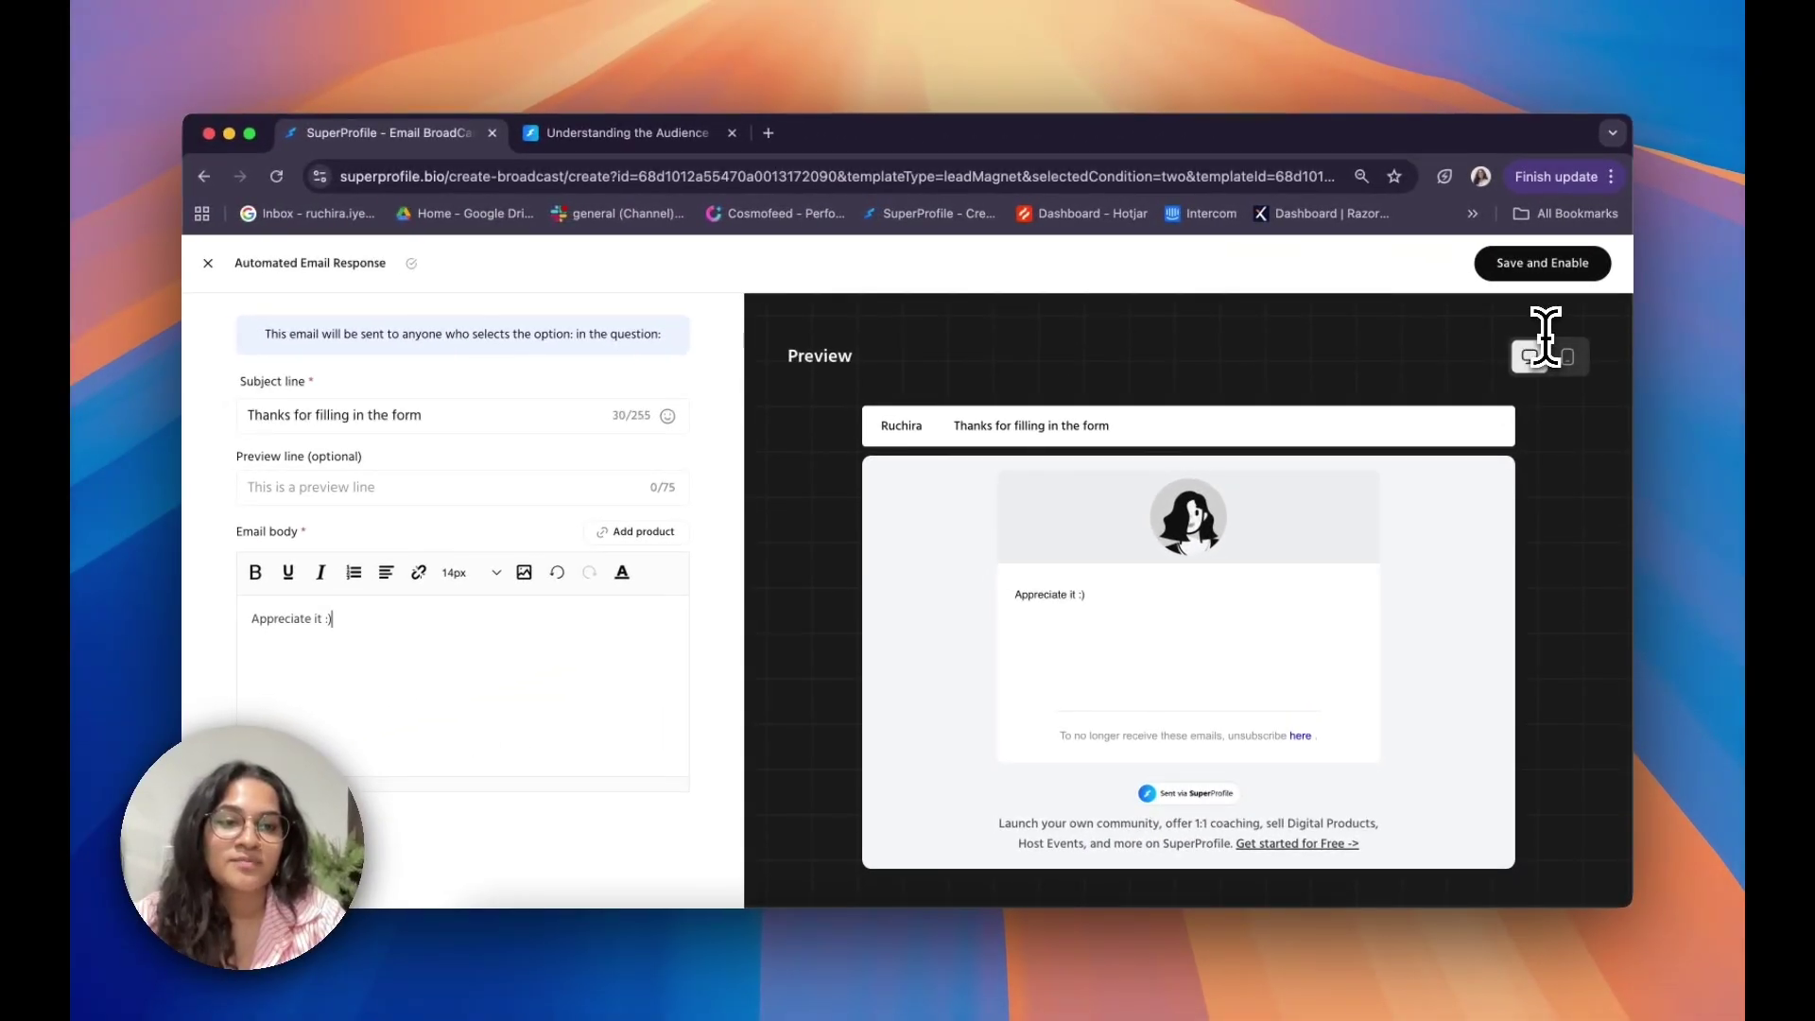
- Compare the email's mobile and desktop previews, finishing on the mobile view
{"action": "left_click", "coordinate": [1567, 357]}
{"action": "left_click", "coordinate": [1529, 357]}
{"action": "left_click", "coordinate": [1563, 359]}
{"action": "left_click", "coordinate": [1530, 361]}
{"action": "left_click", "coordinate": [1568, 359]}
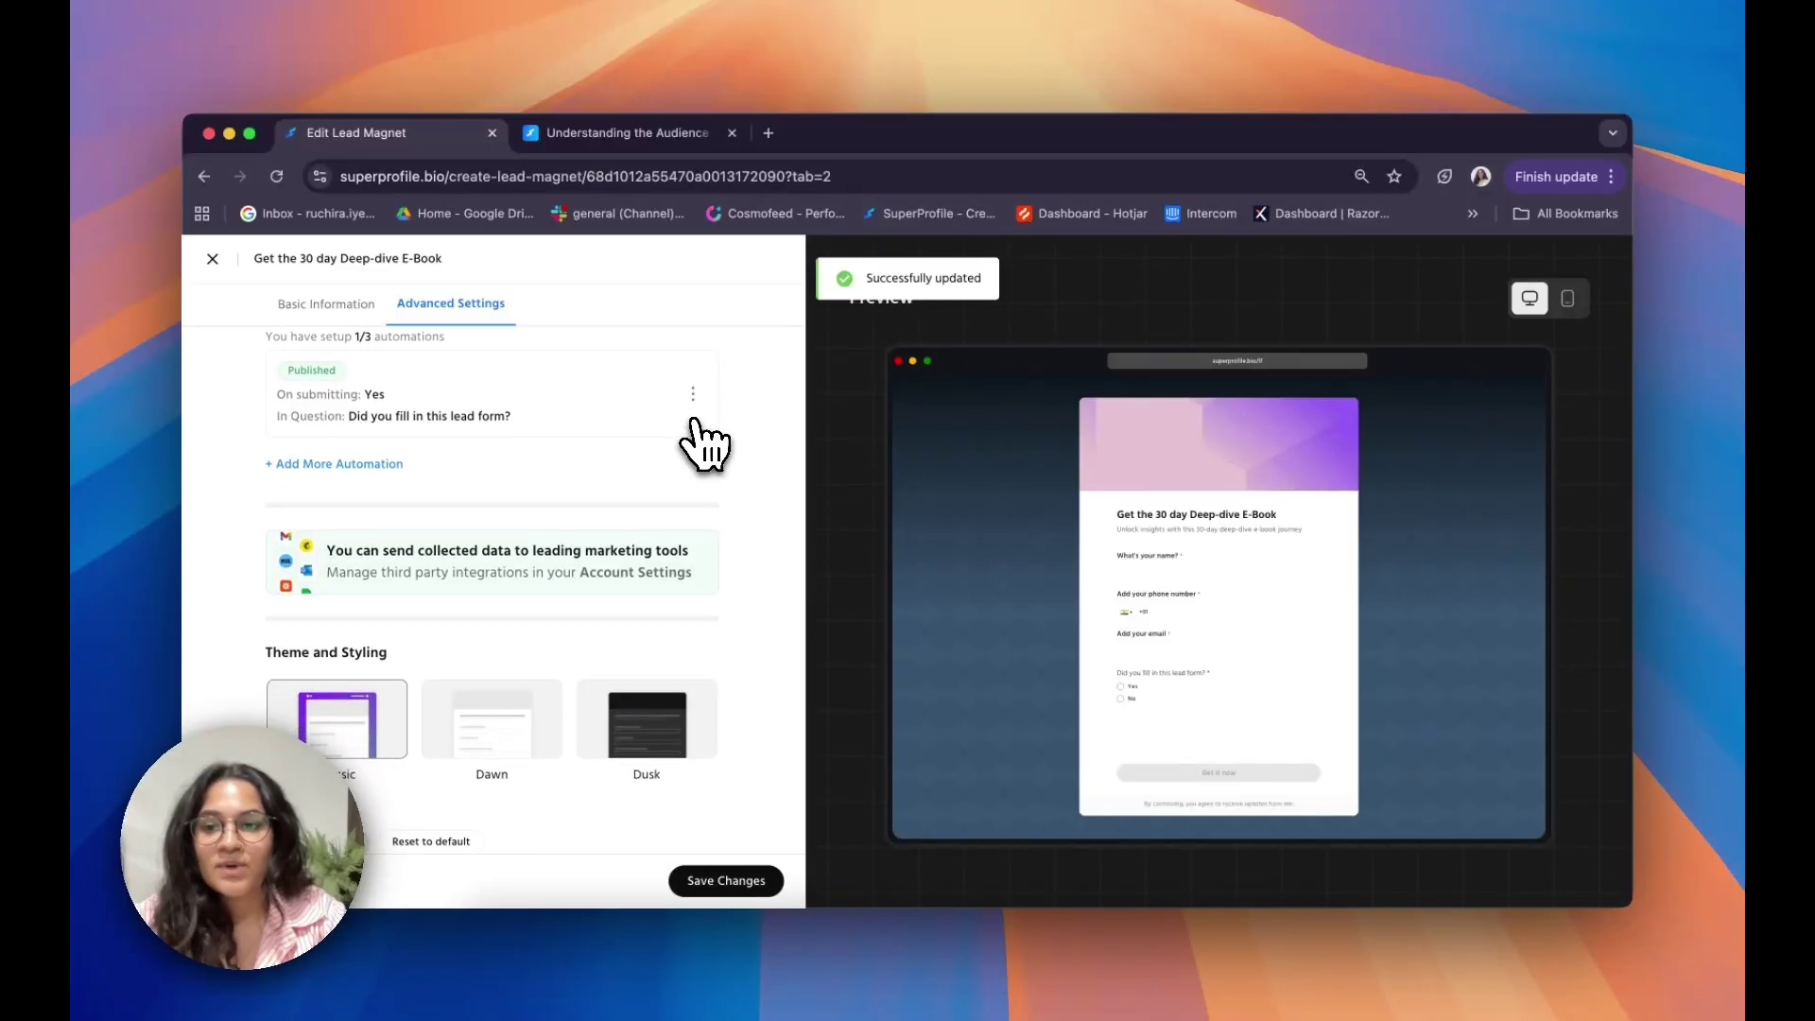
- Choose the light Dawn theme after briefly trying Dusk, and save the lead magnet changes
{"action": "scroll", "coordinate": [236, 454], "scroll_direction": "up", "scroll_amount": 2}
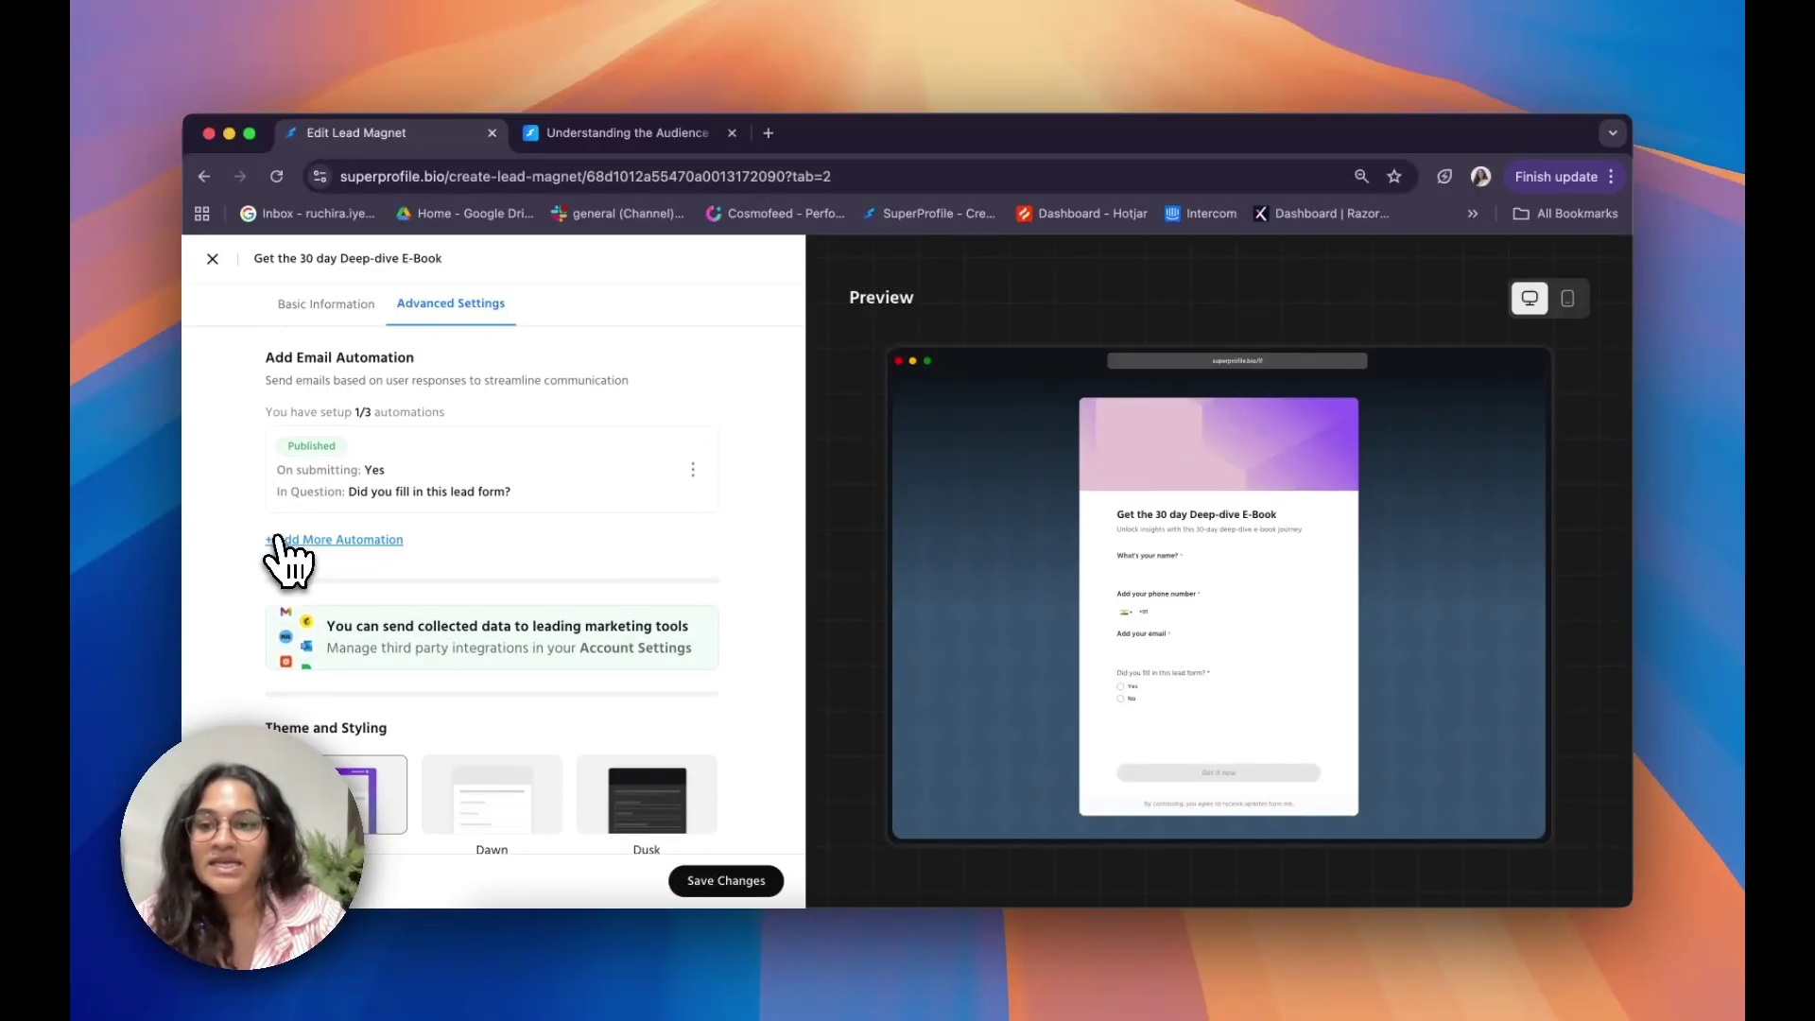
{"action": "scroll", "coordinate": [421, 594], "scroll_direction": "down", "scroll_amount": 2}
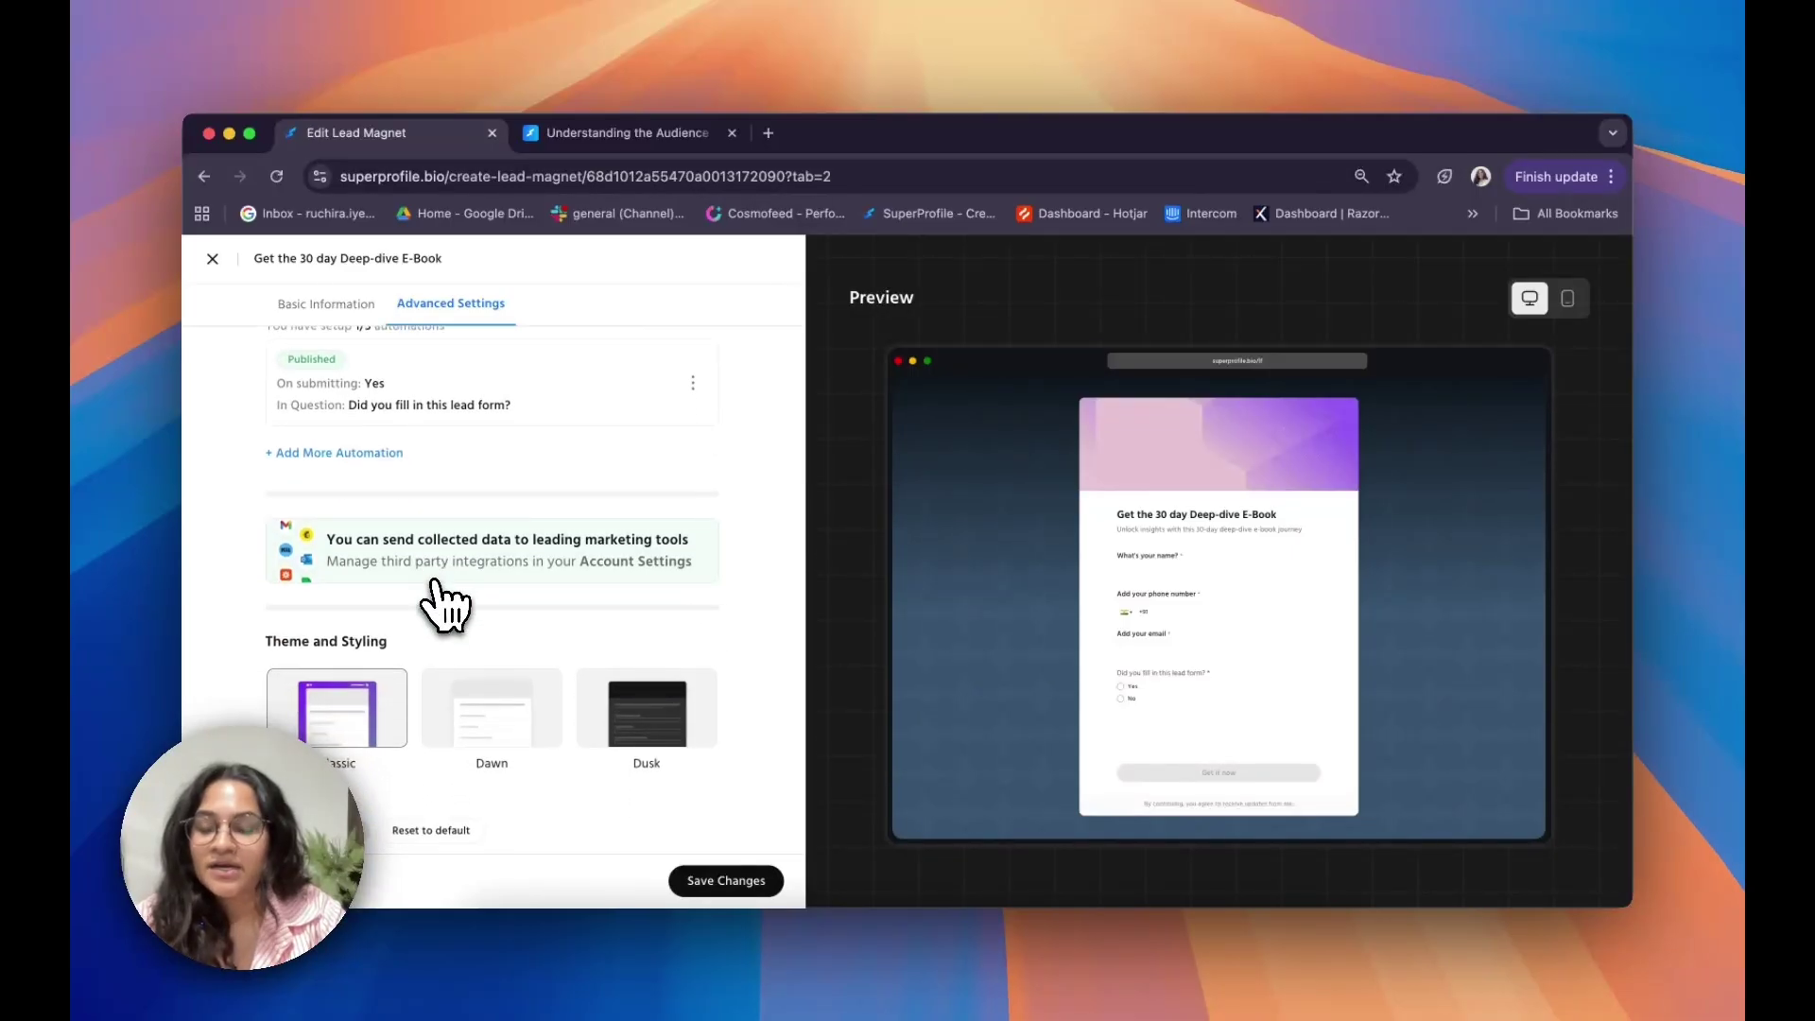
{"action": "scroll", "coordinate": [303, 718], "scroll_direction": "down", "scroll_amount": 2}
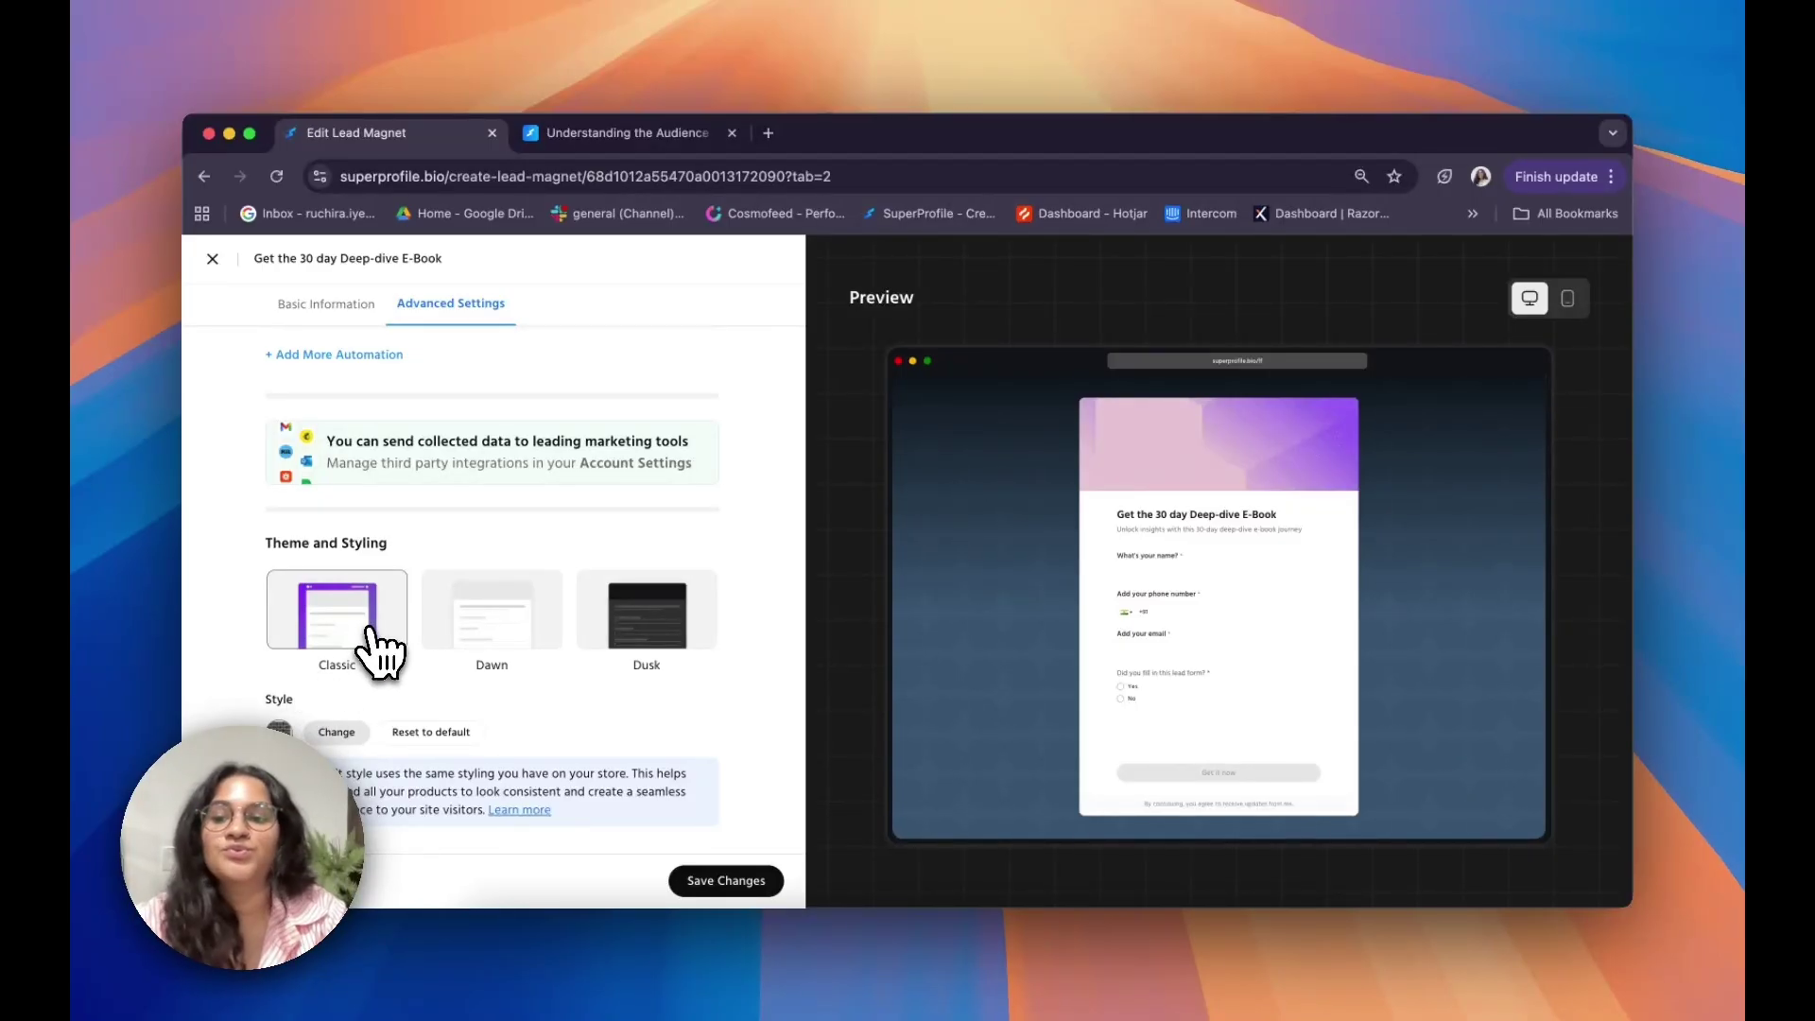
{"action": "left_click", "coordinate": [506, 629]}
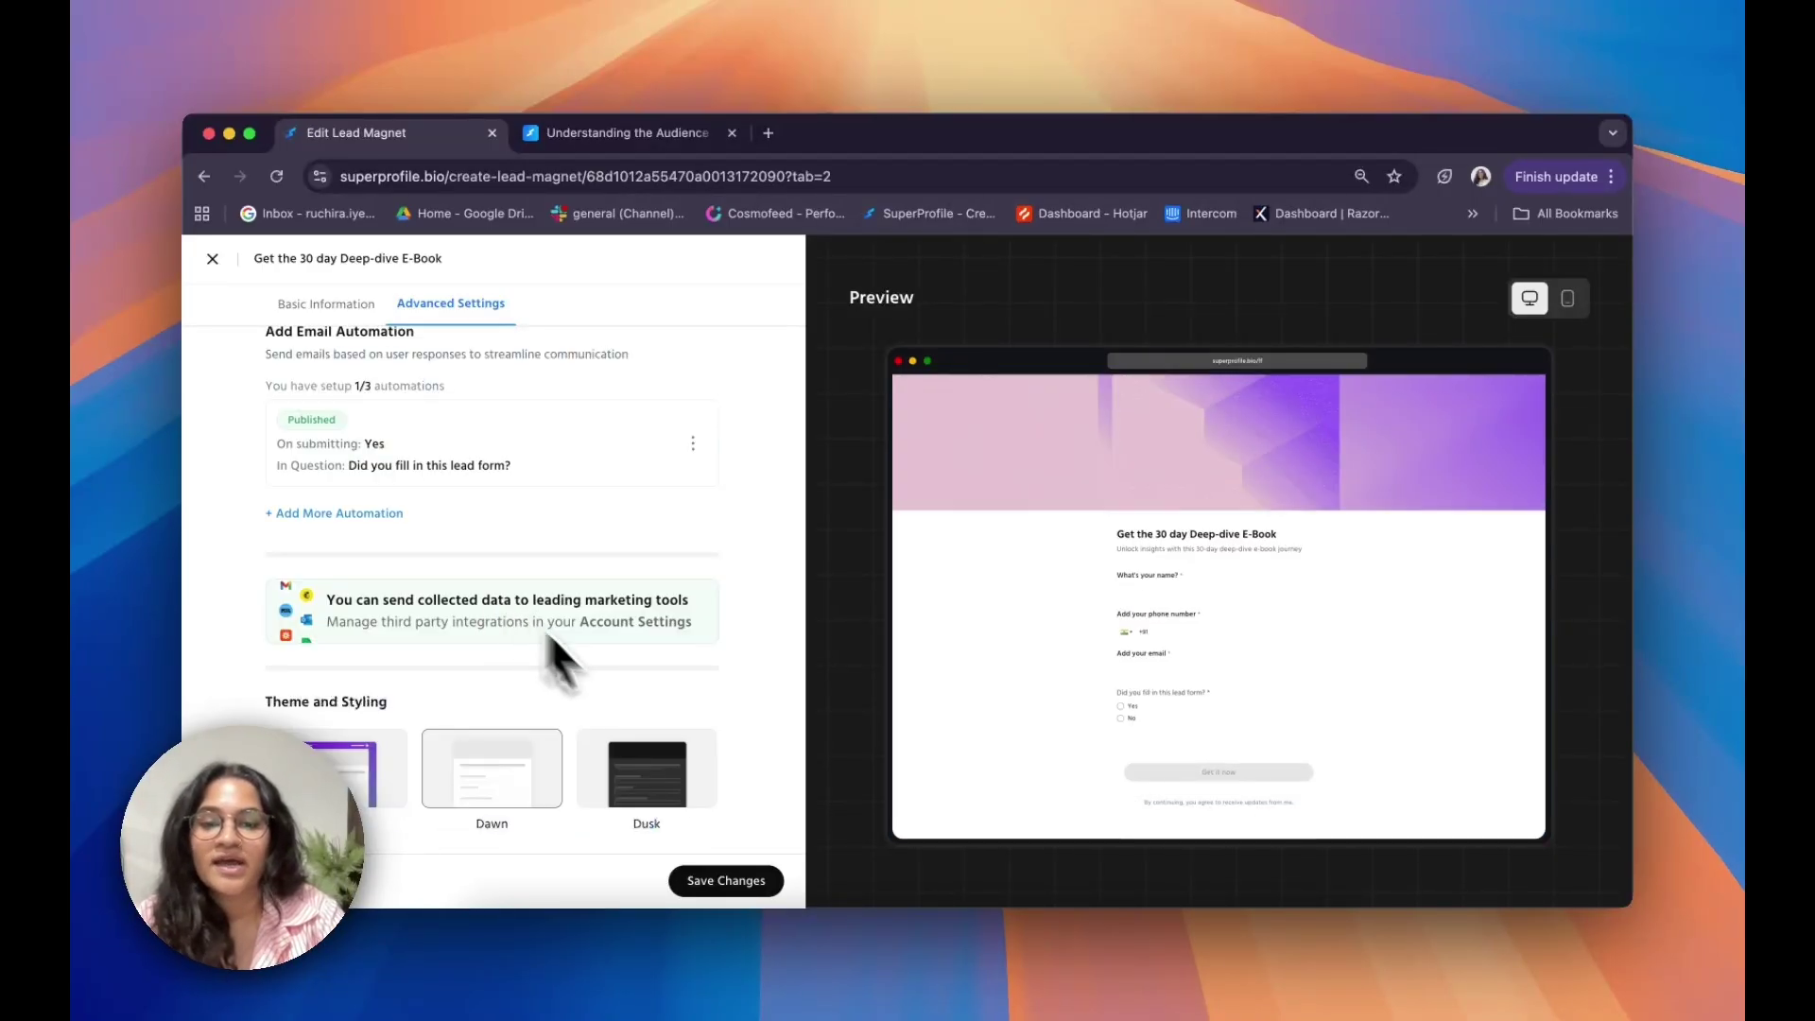
{"action": "left_click", "coordinate": [666, 764]}
{"action": "left_click", "coordinate": [488, 792]}
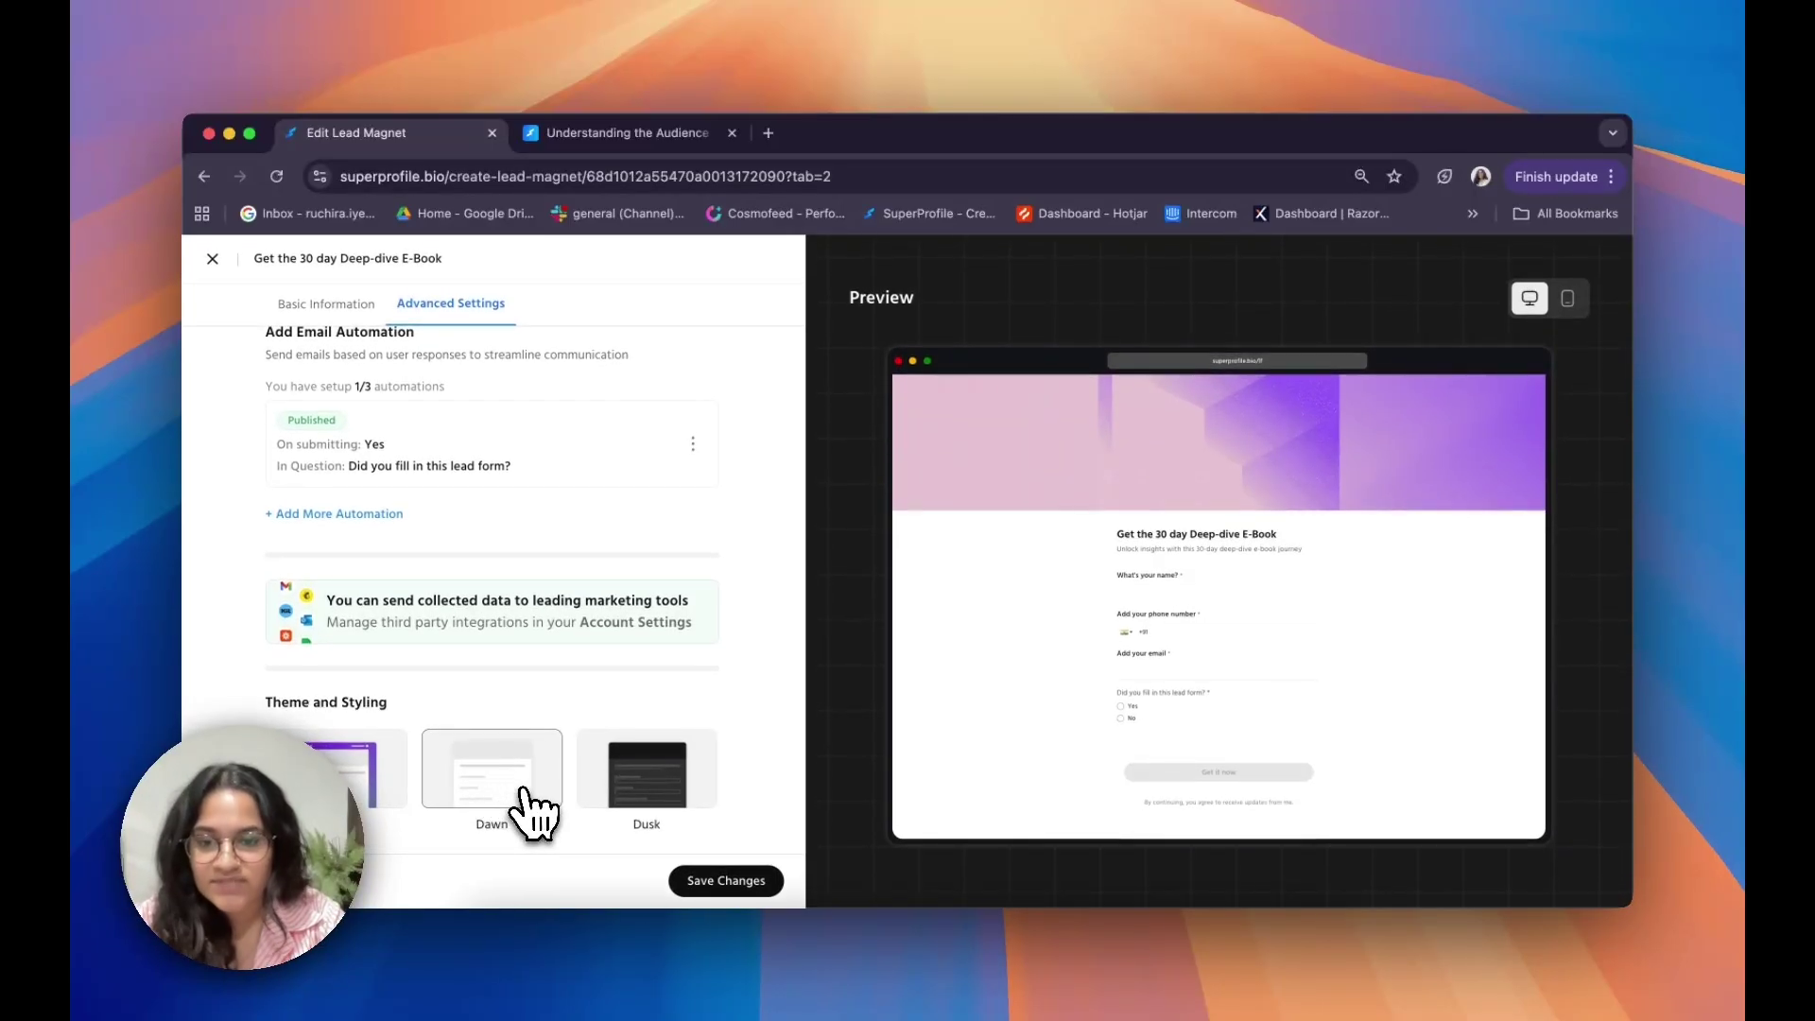
{"action": "left_click", "coordinate": [707, 898]}
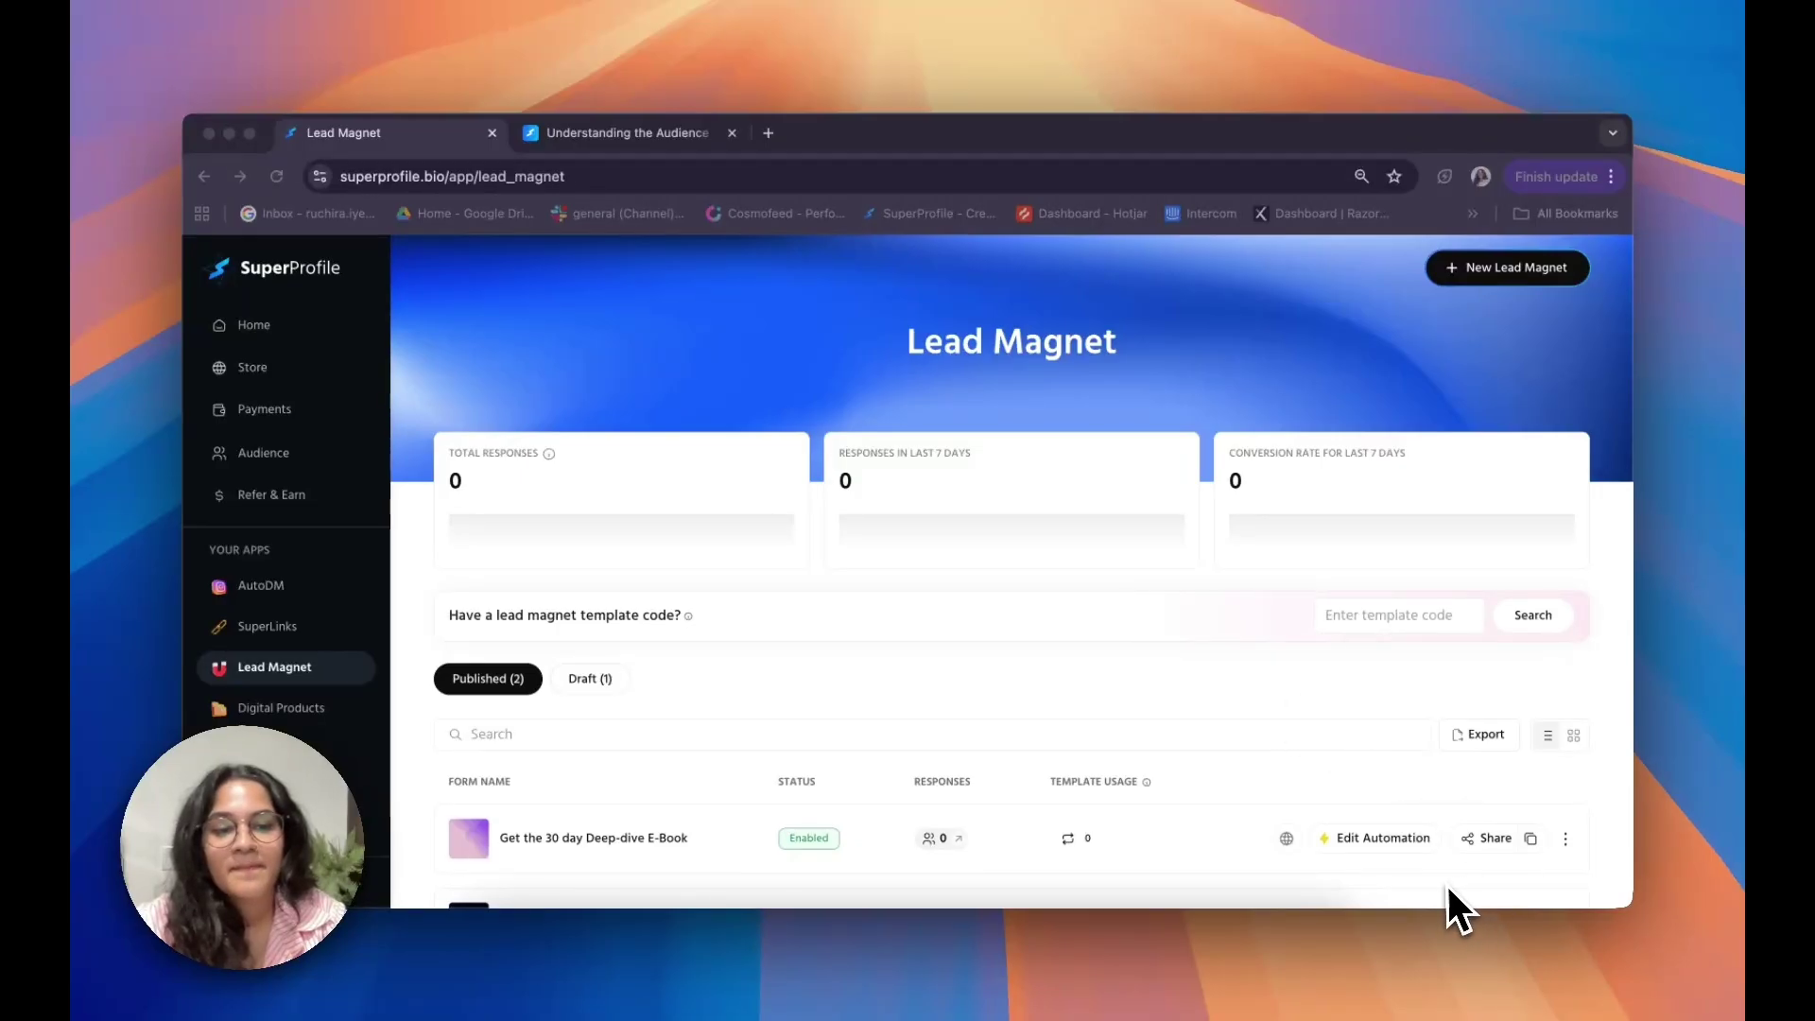
- Select the template code at the end of the e-book's re-usable template link, then close sharing
{"action": "scroll", "coordinate": [1447, 883], "scroll_direction": "down", "scroll_amount": 3}
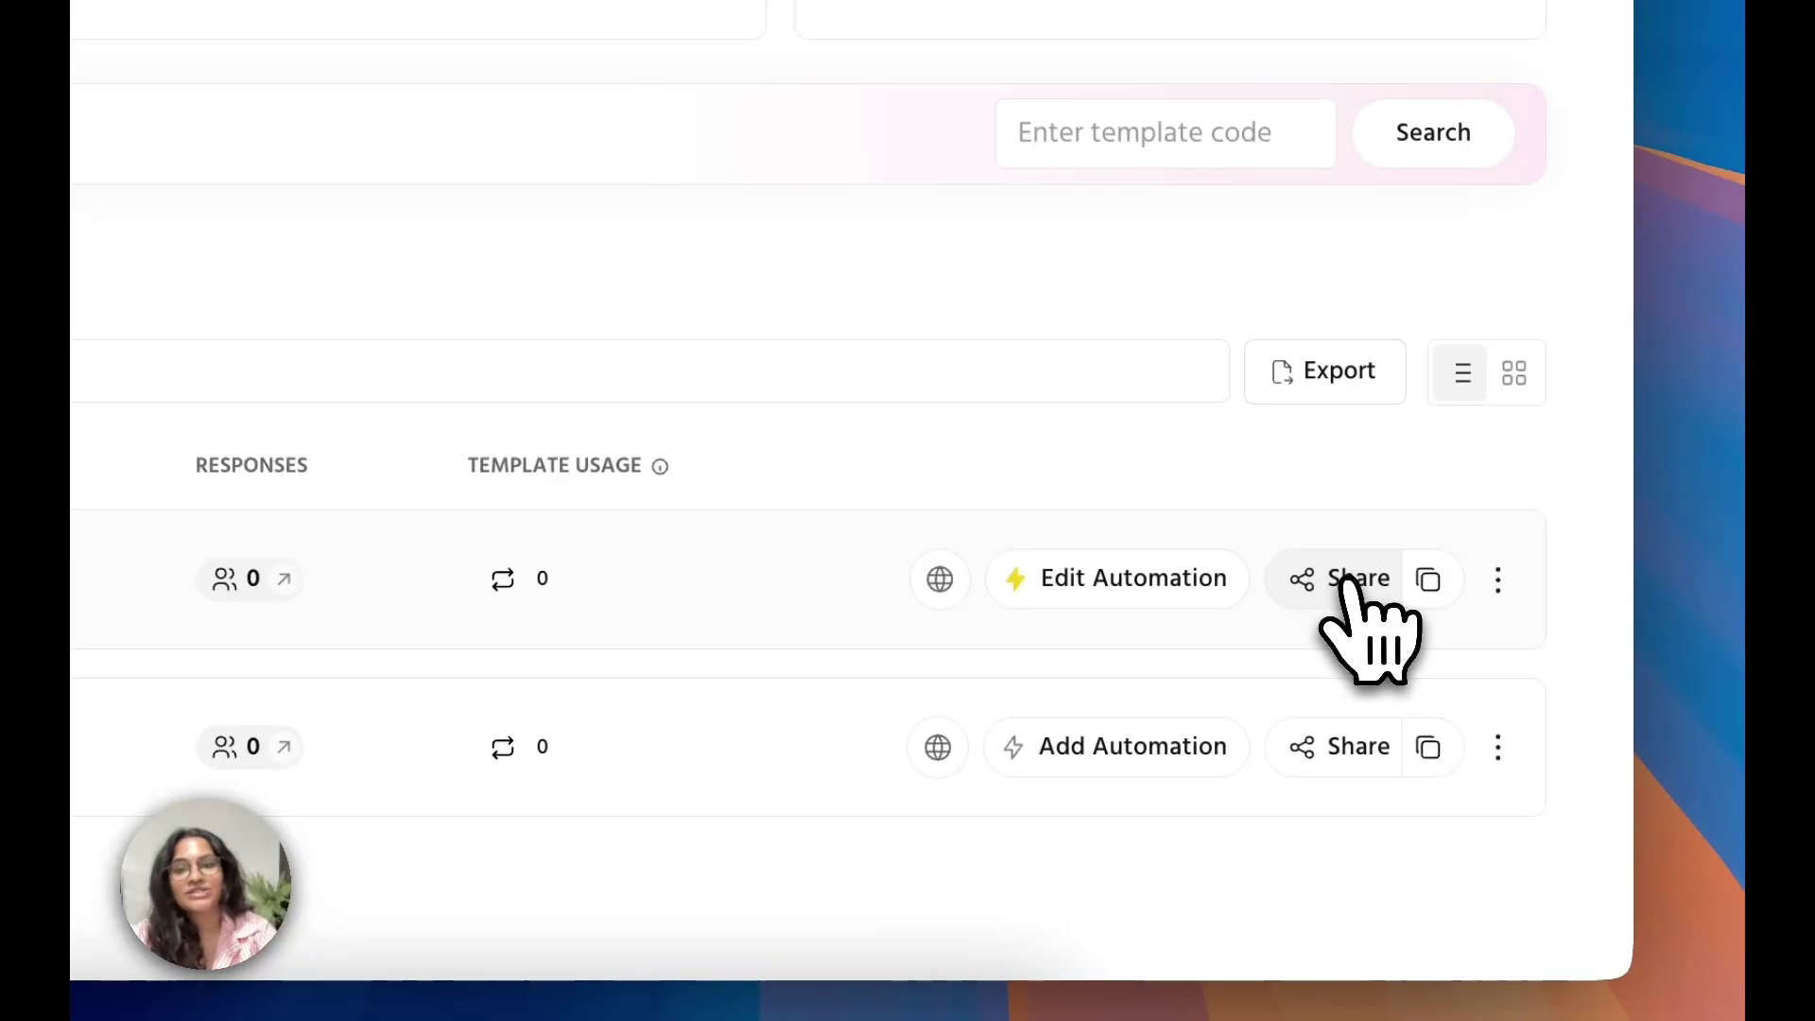
{"action": "left_click", "coordinate": [1345, 579]}
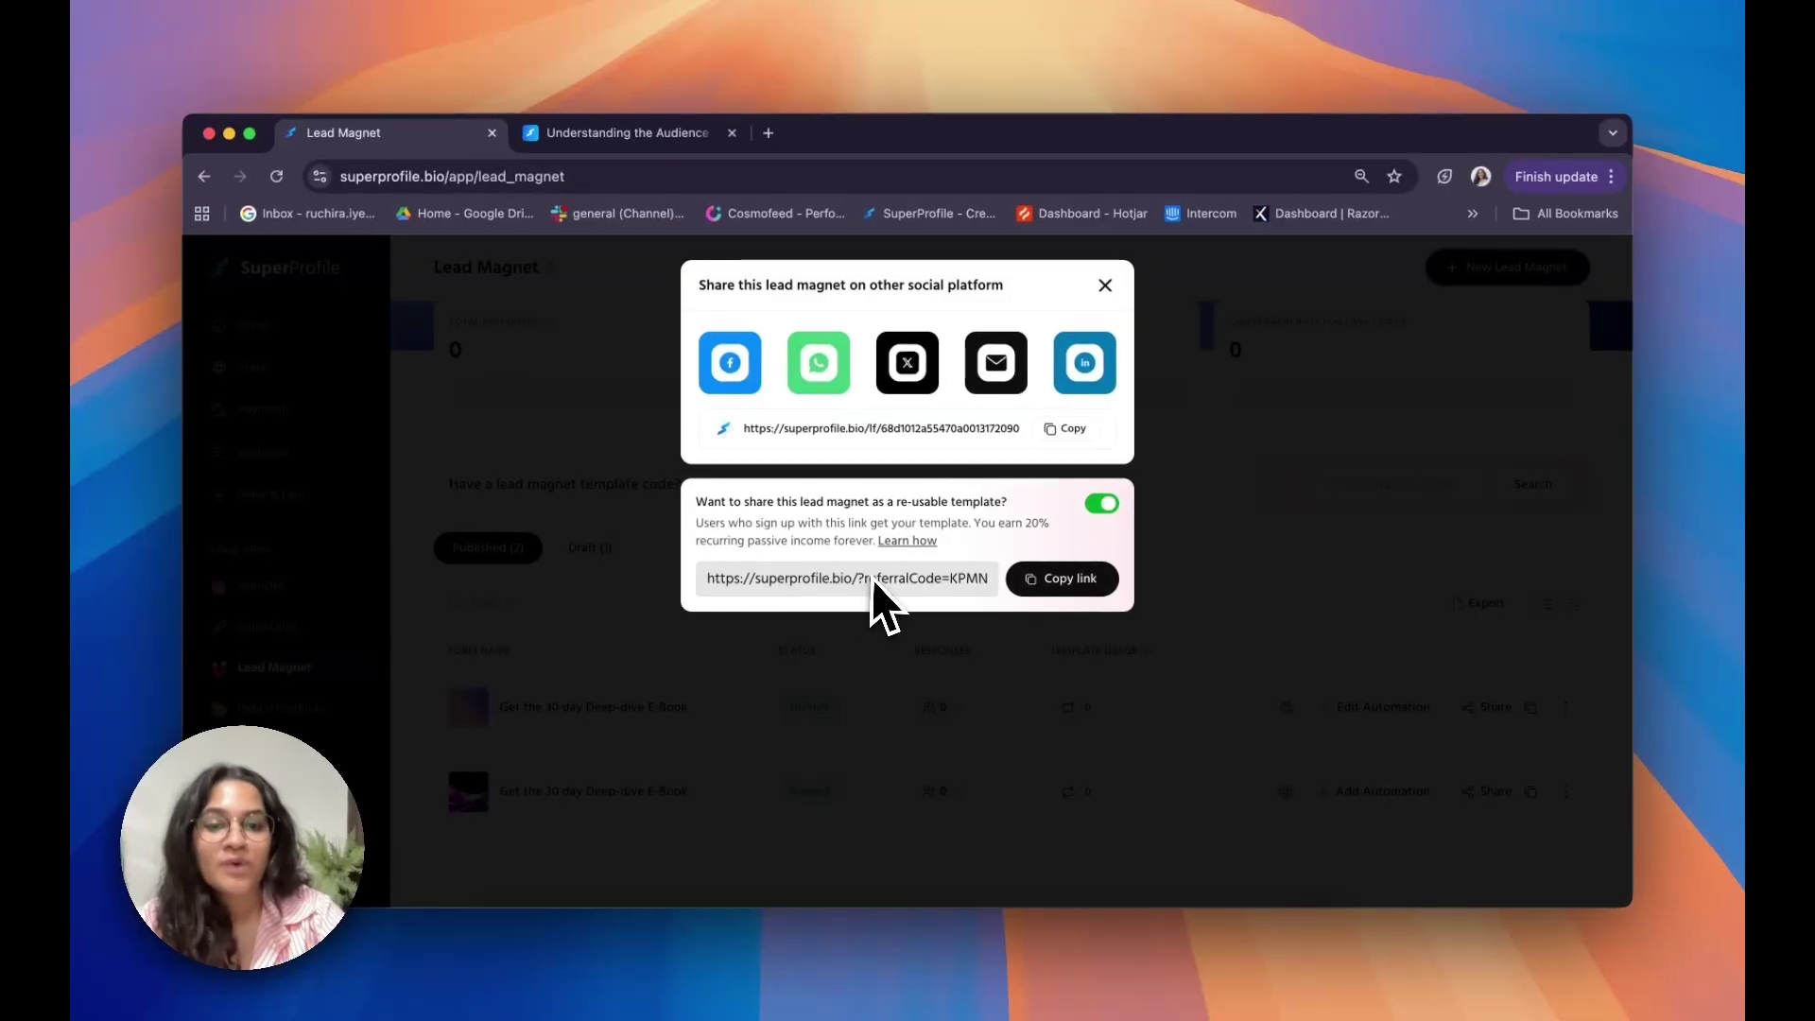
{"action": "scroll", "coordinate": [875, 578], "scroll_direction": "right", "scroll_amount": 3}
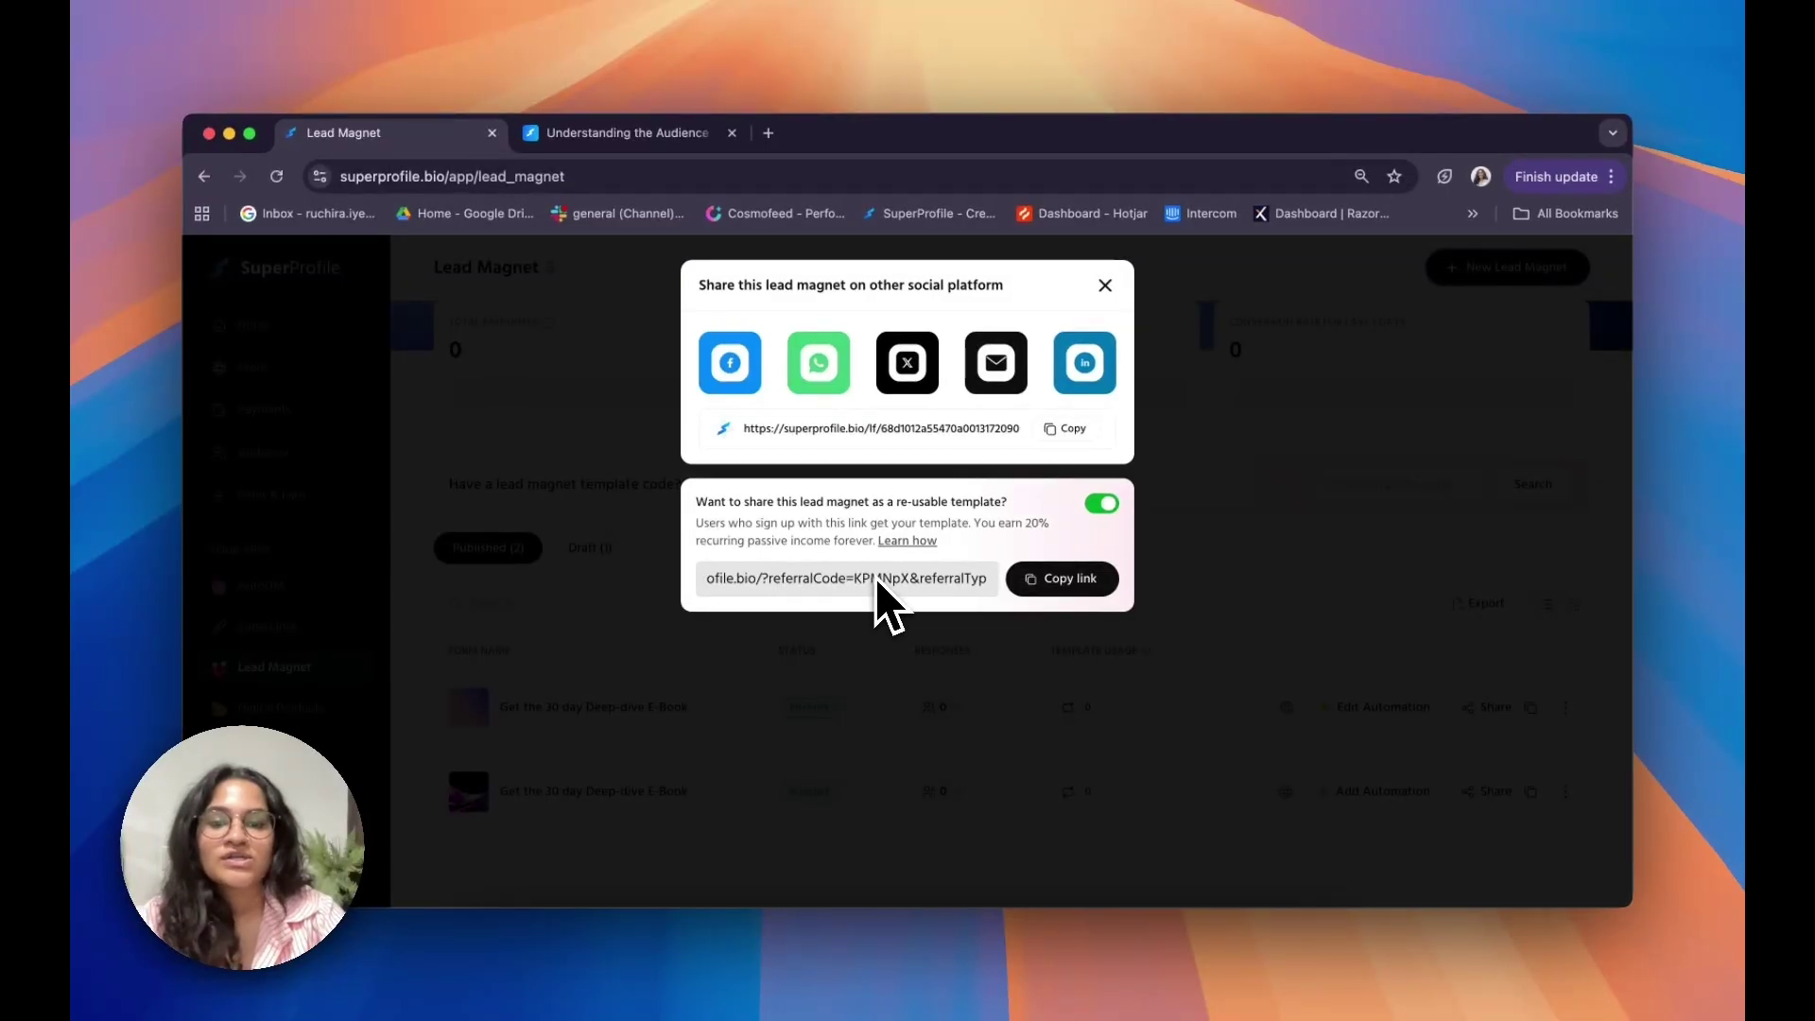
{"action": "scroll", "coordinate": [875, 579], "scroll_direction": "left", "scroll_amount": 3}
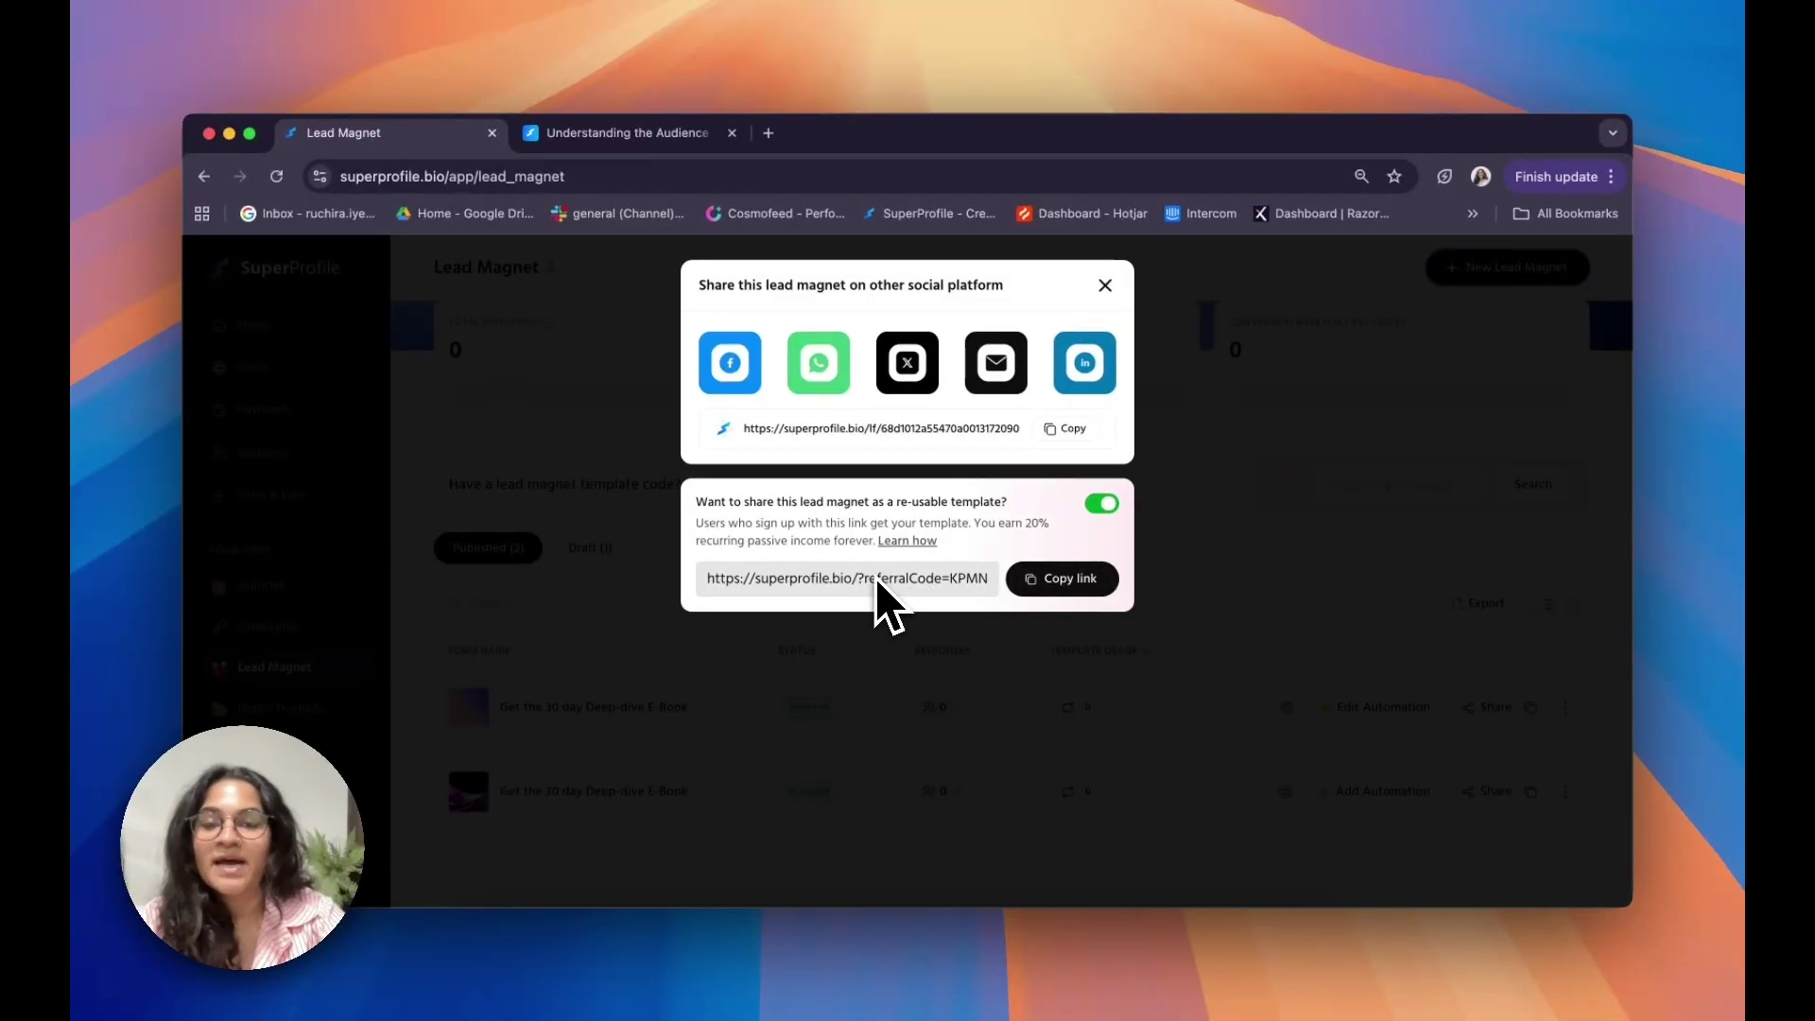
{"action": "scroll", "coordinate": [956, 582], "scroll_direction": "right", "scroll_amount": 5}
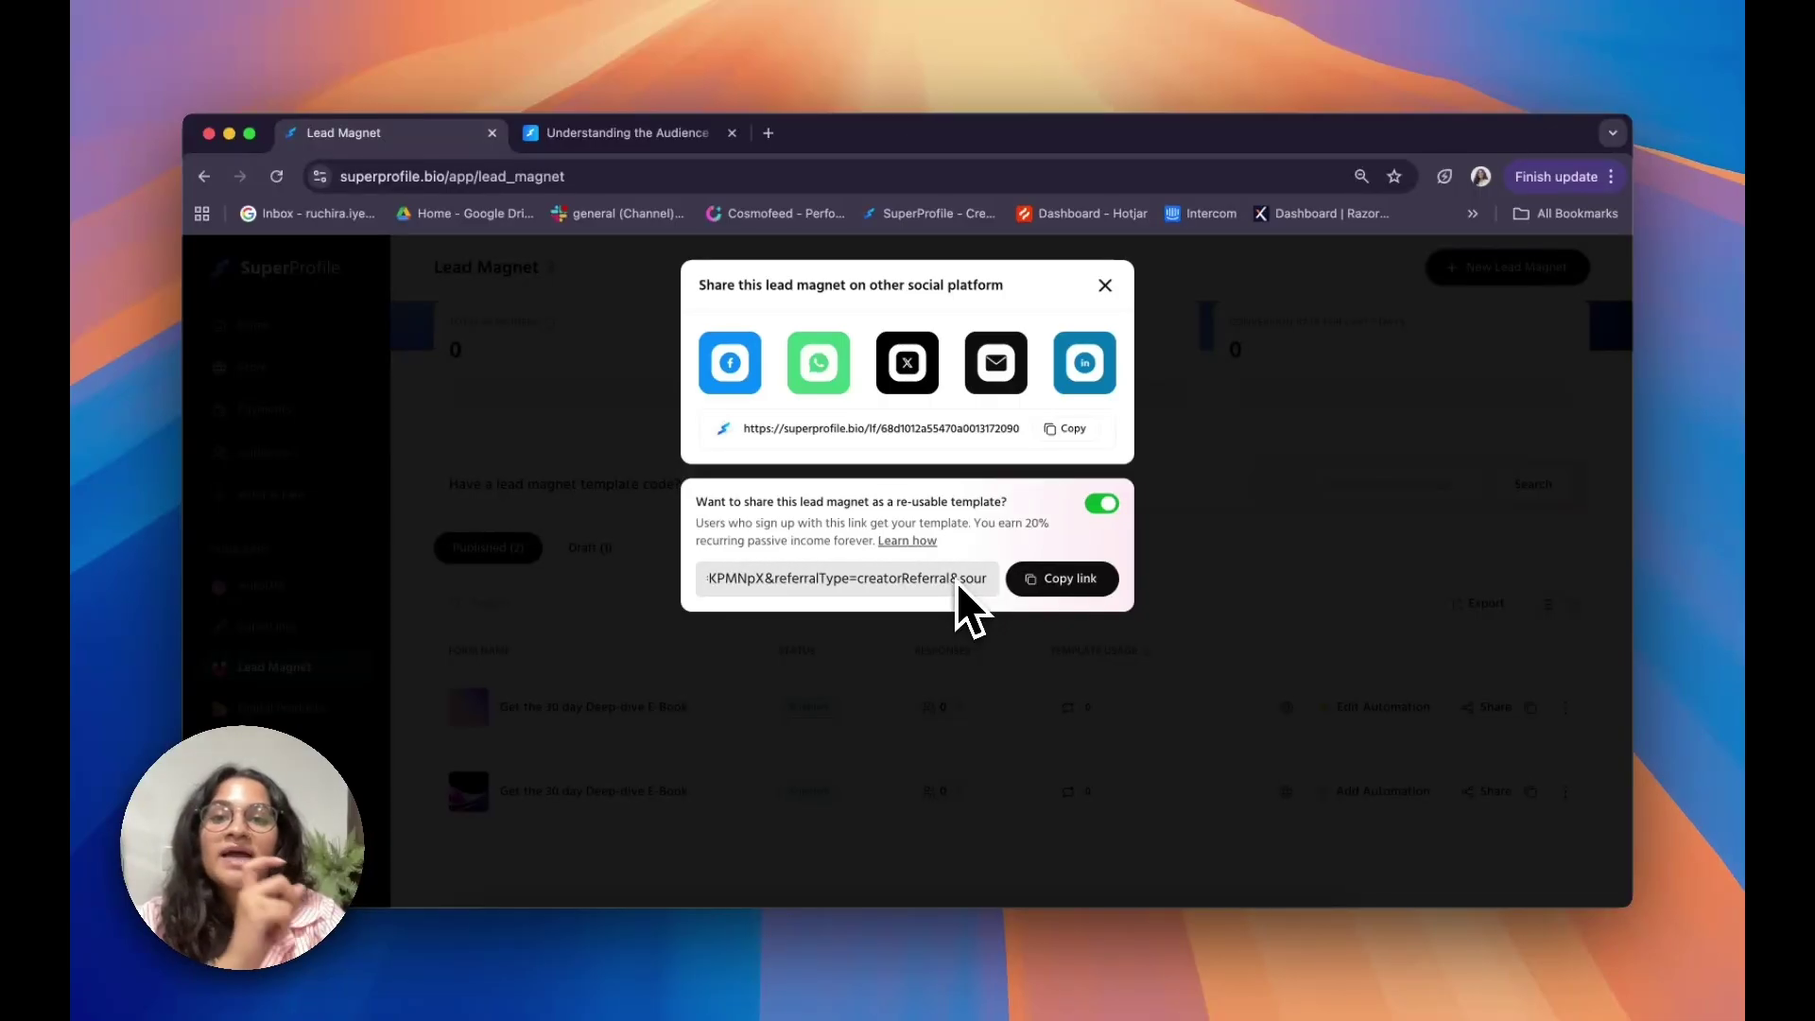
{"action": "scroll", "coordinate": [956, 581], "scroll_direction": "right", "scroll_amount": 5}
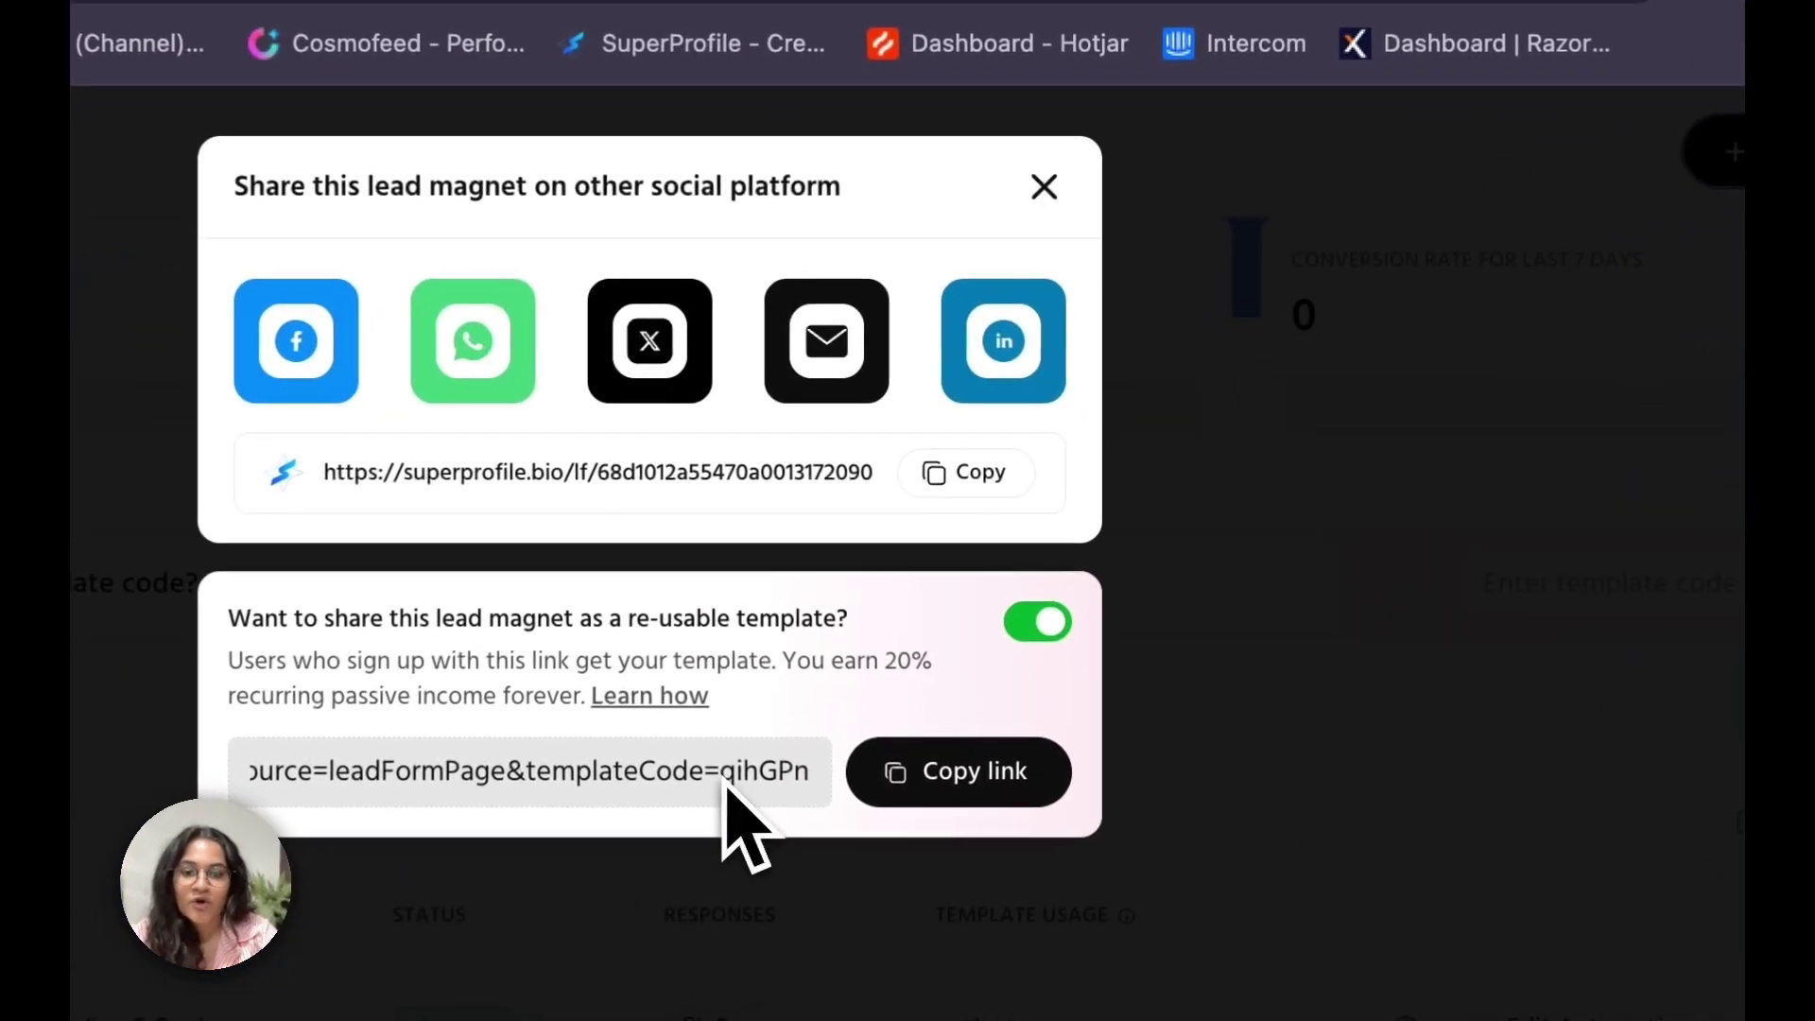
{"action": "left_click_drag", "start_coordinate": [943, 587], "coordinate": [986, 586]}
{"action": "key", "text": "super+c"}
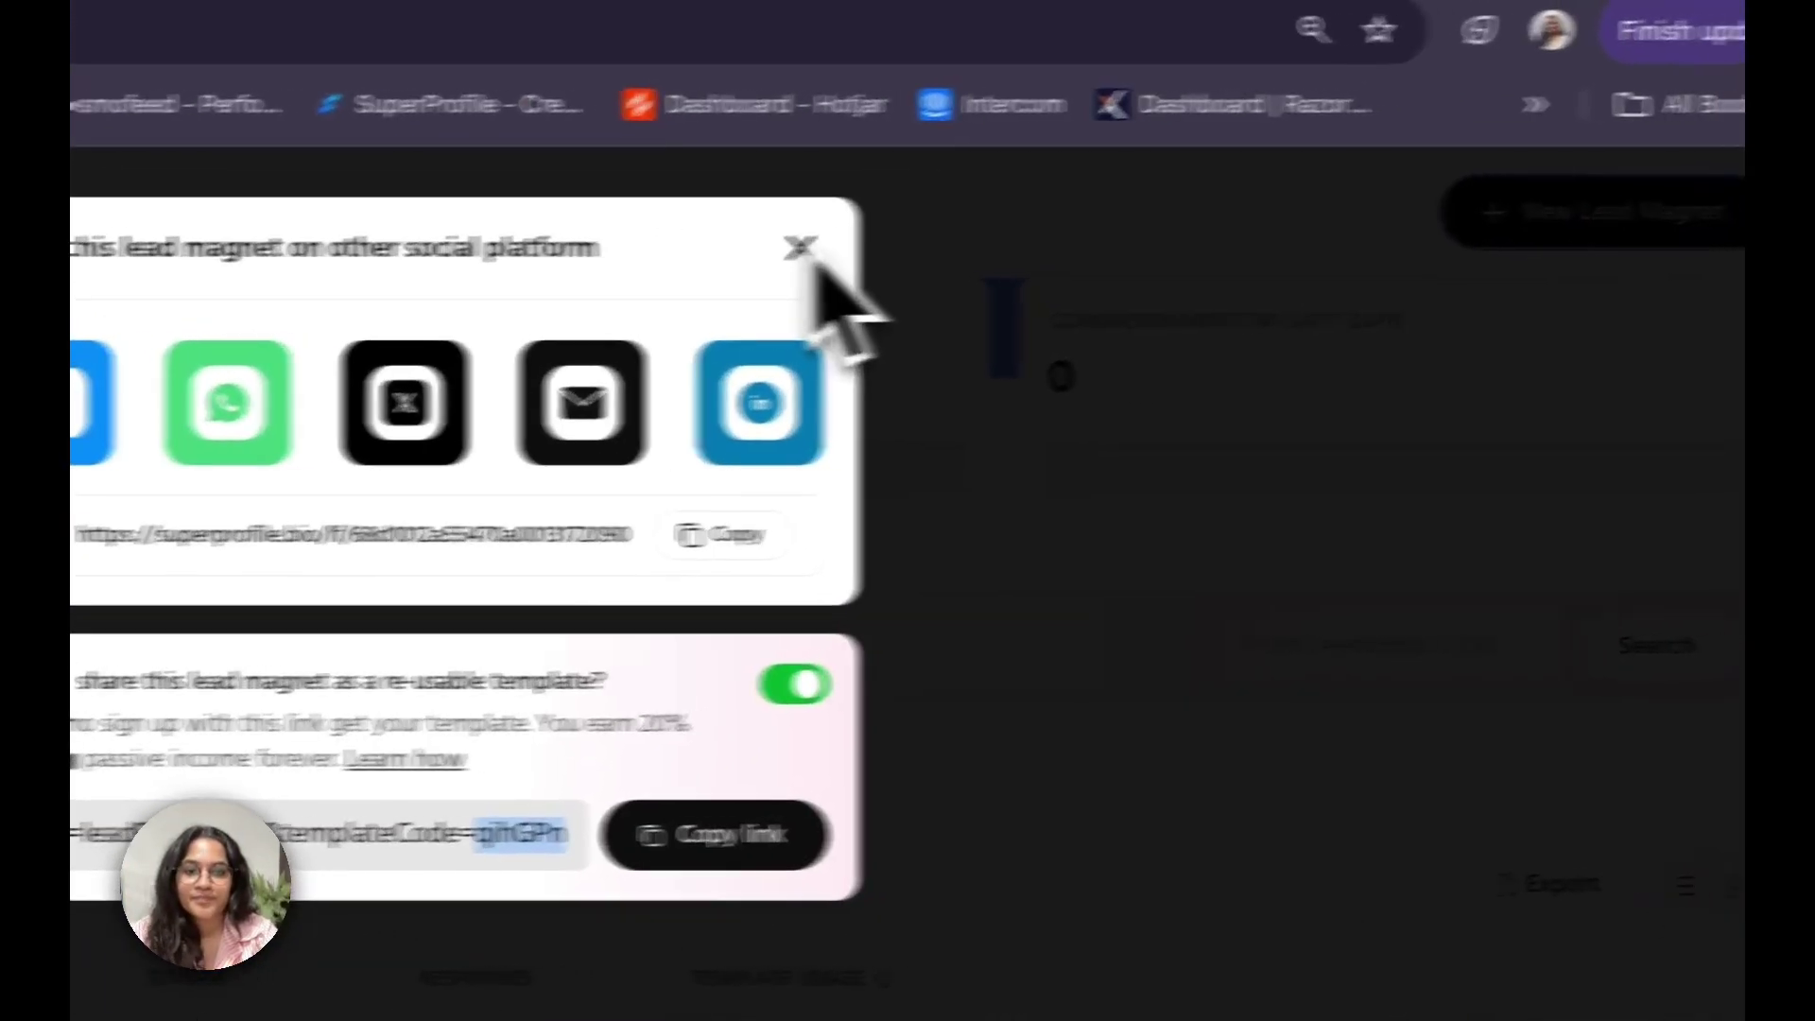
{"action": "left_click", "coordinate": [1044, 186]}
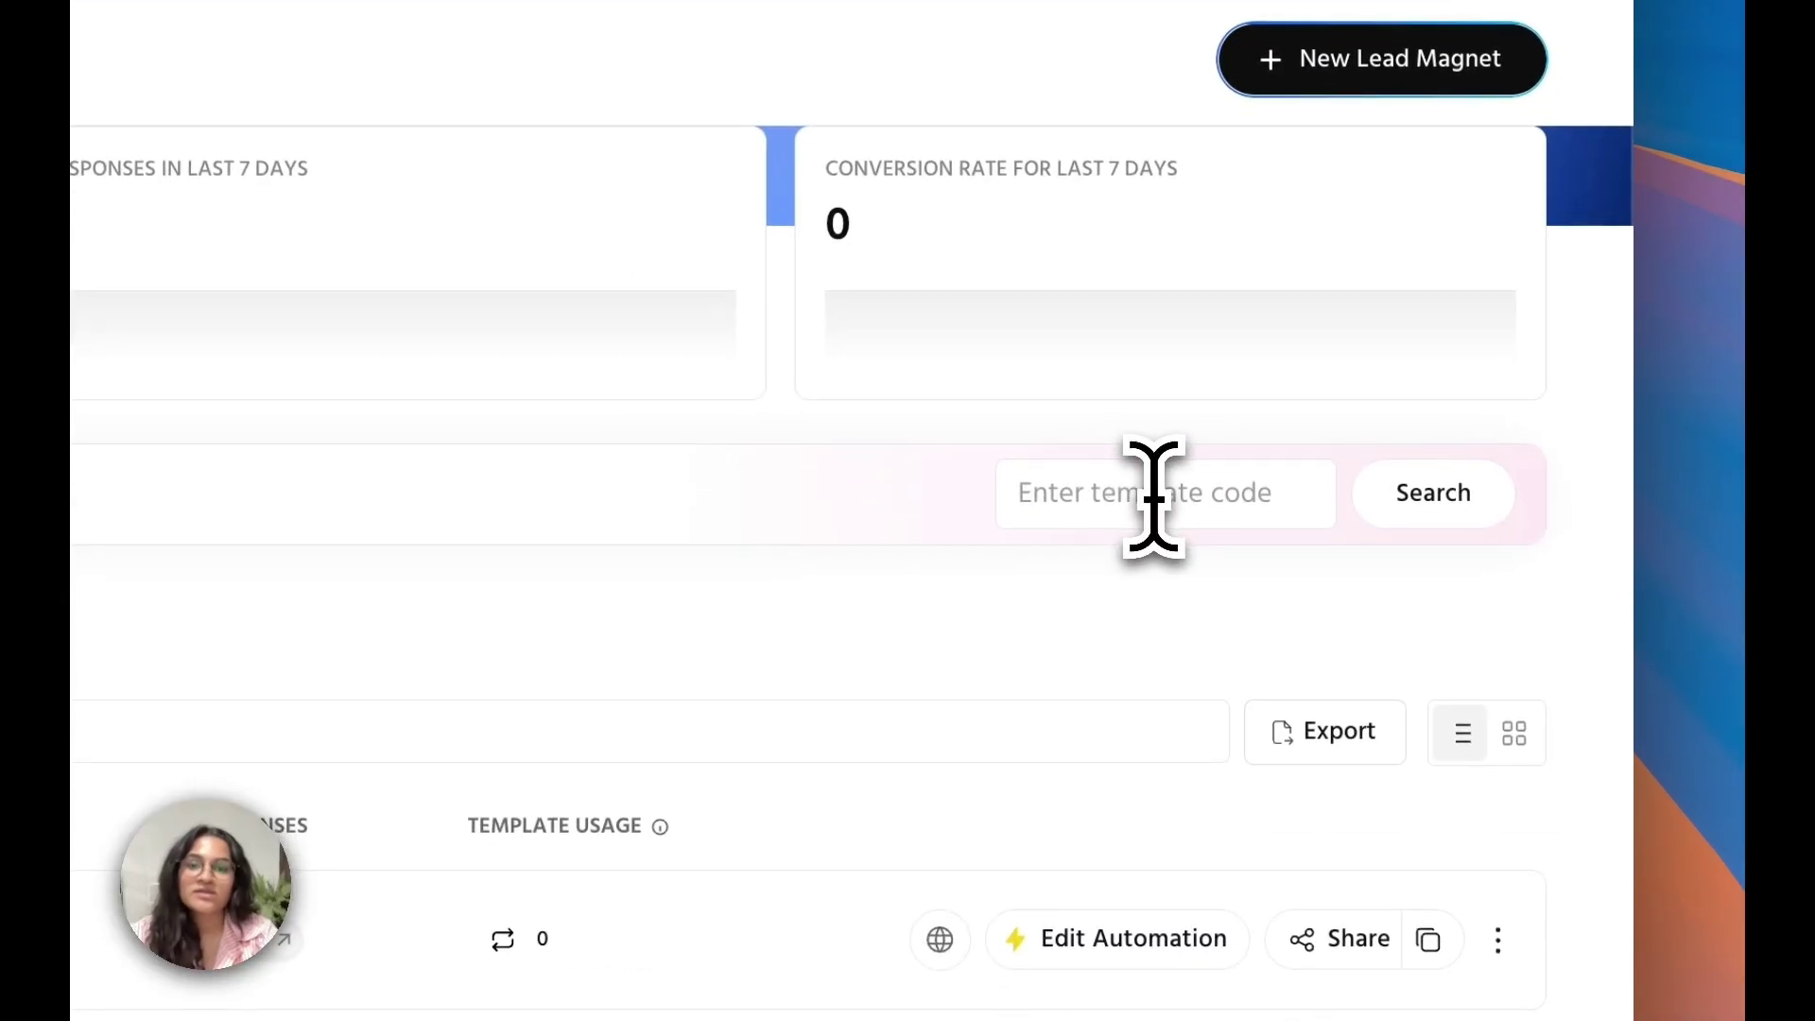
{"action": "left_click", "coordinate": [1177, 491]}
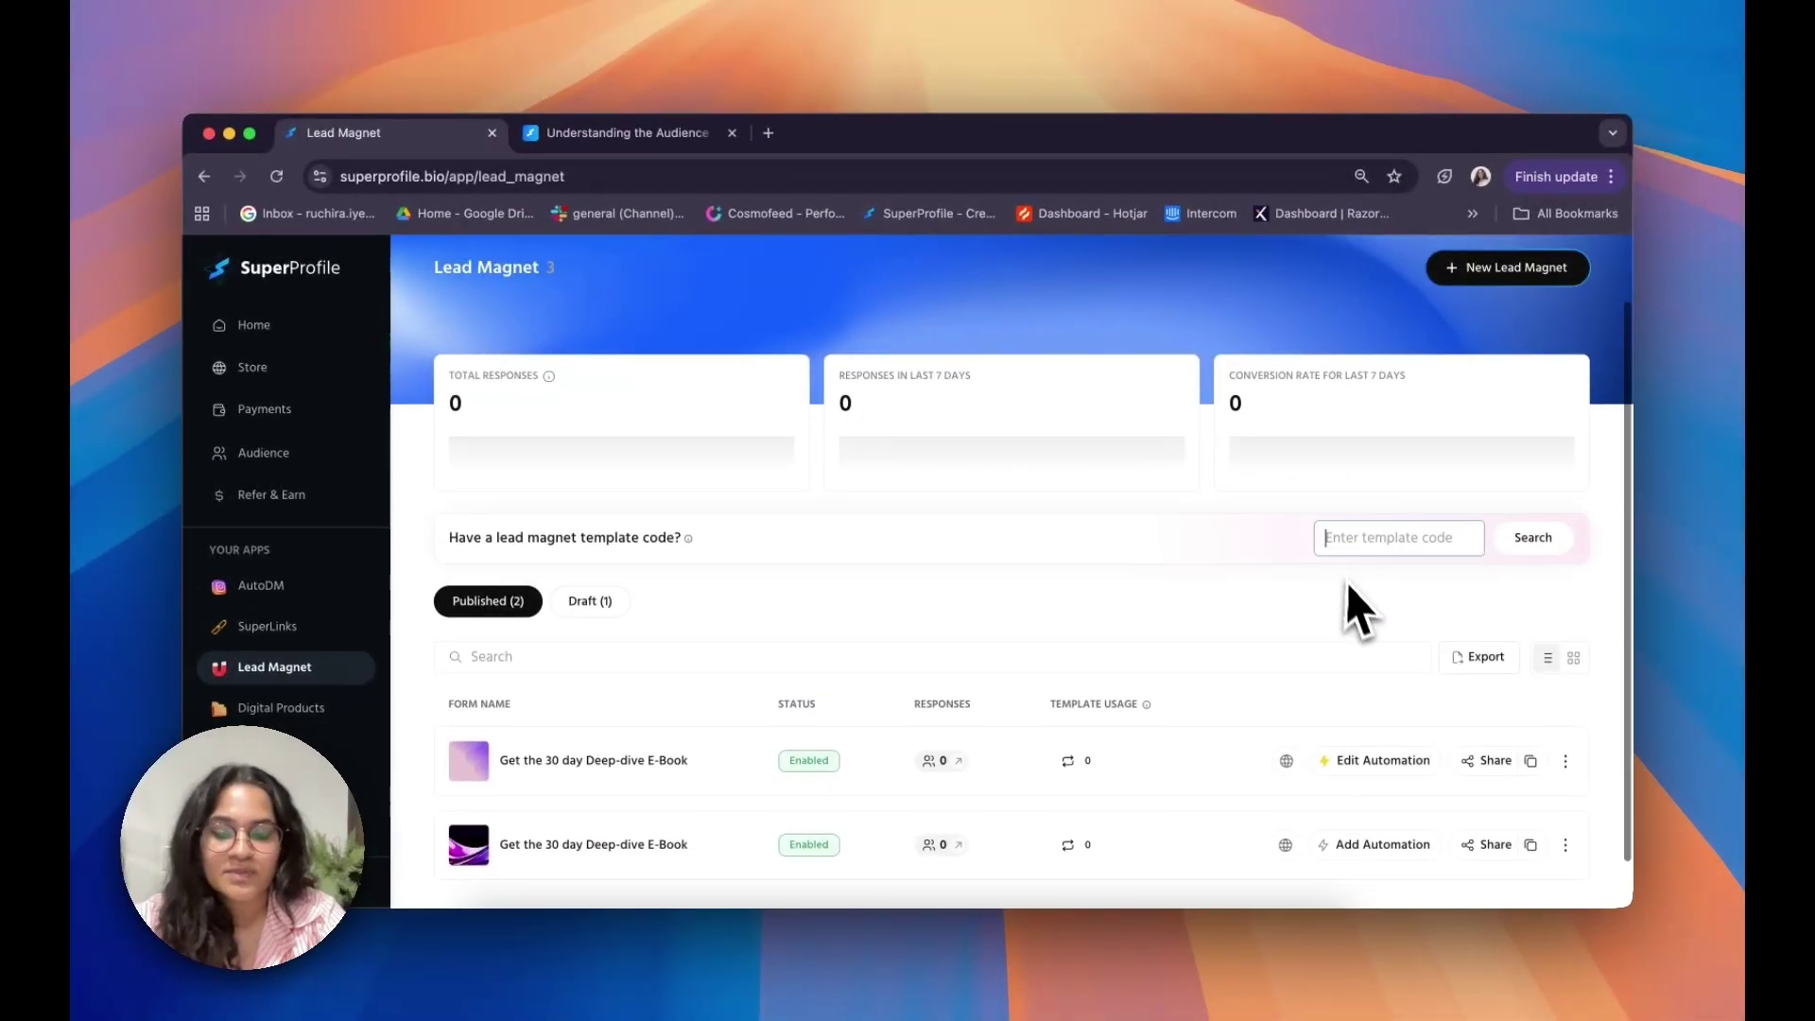
{"action": "key", "text": "super+v"}
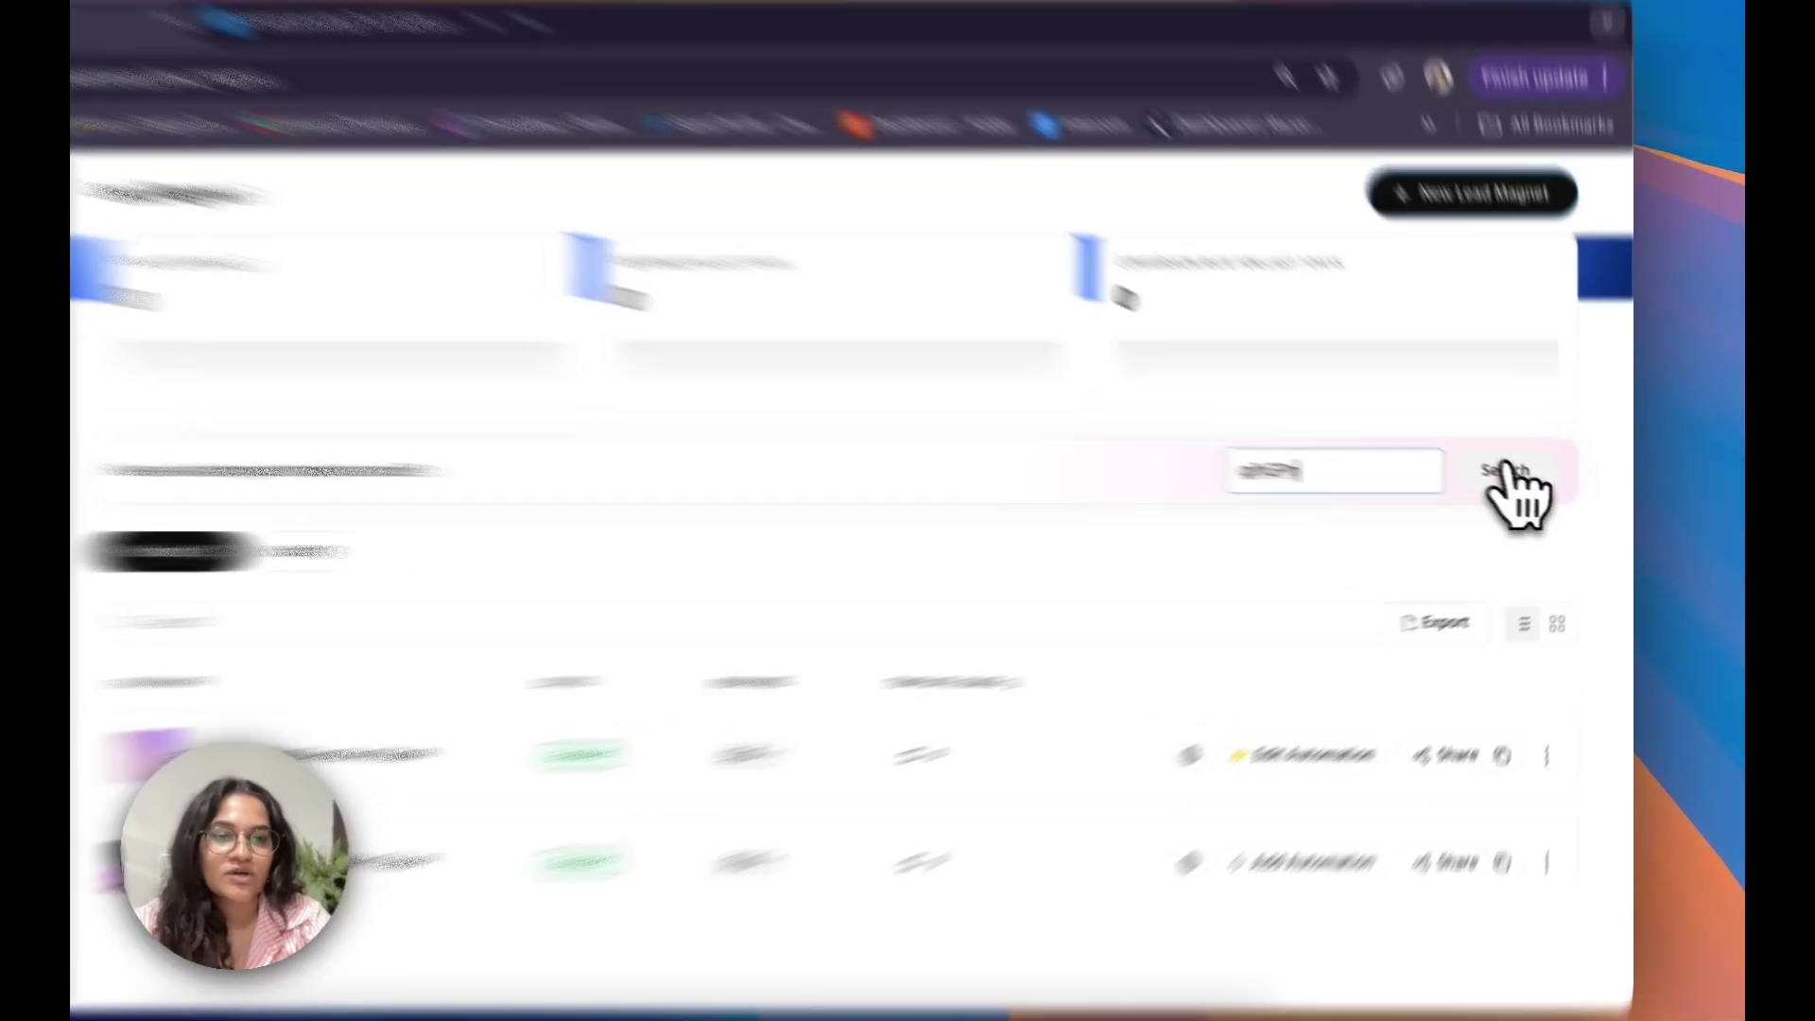
{"action": "left_click", "coordinate": [1555, 479]}
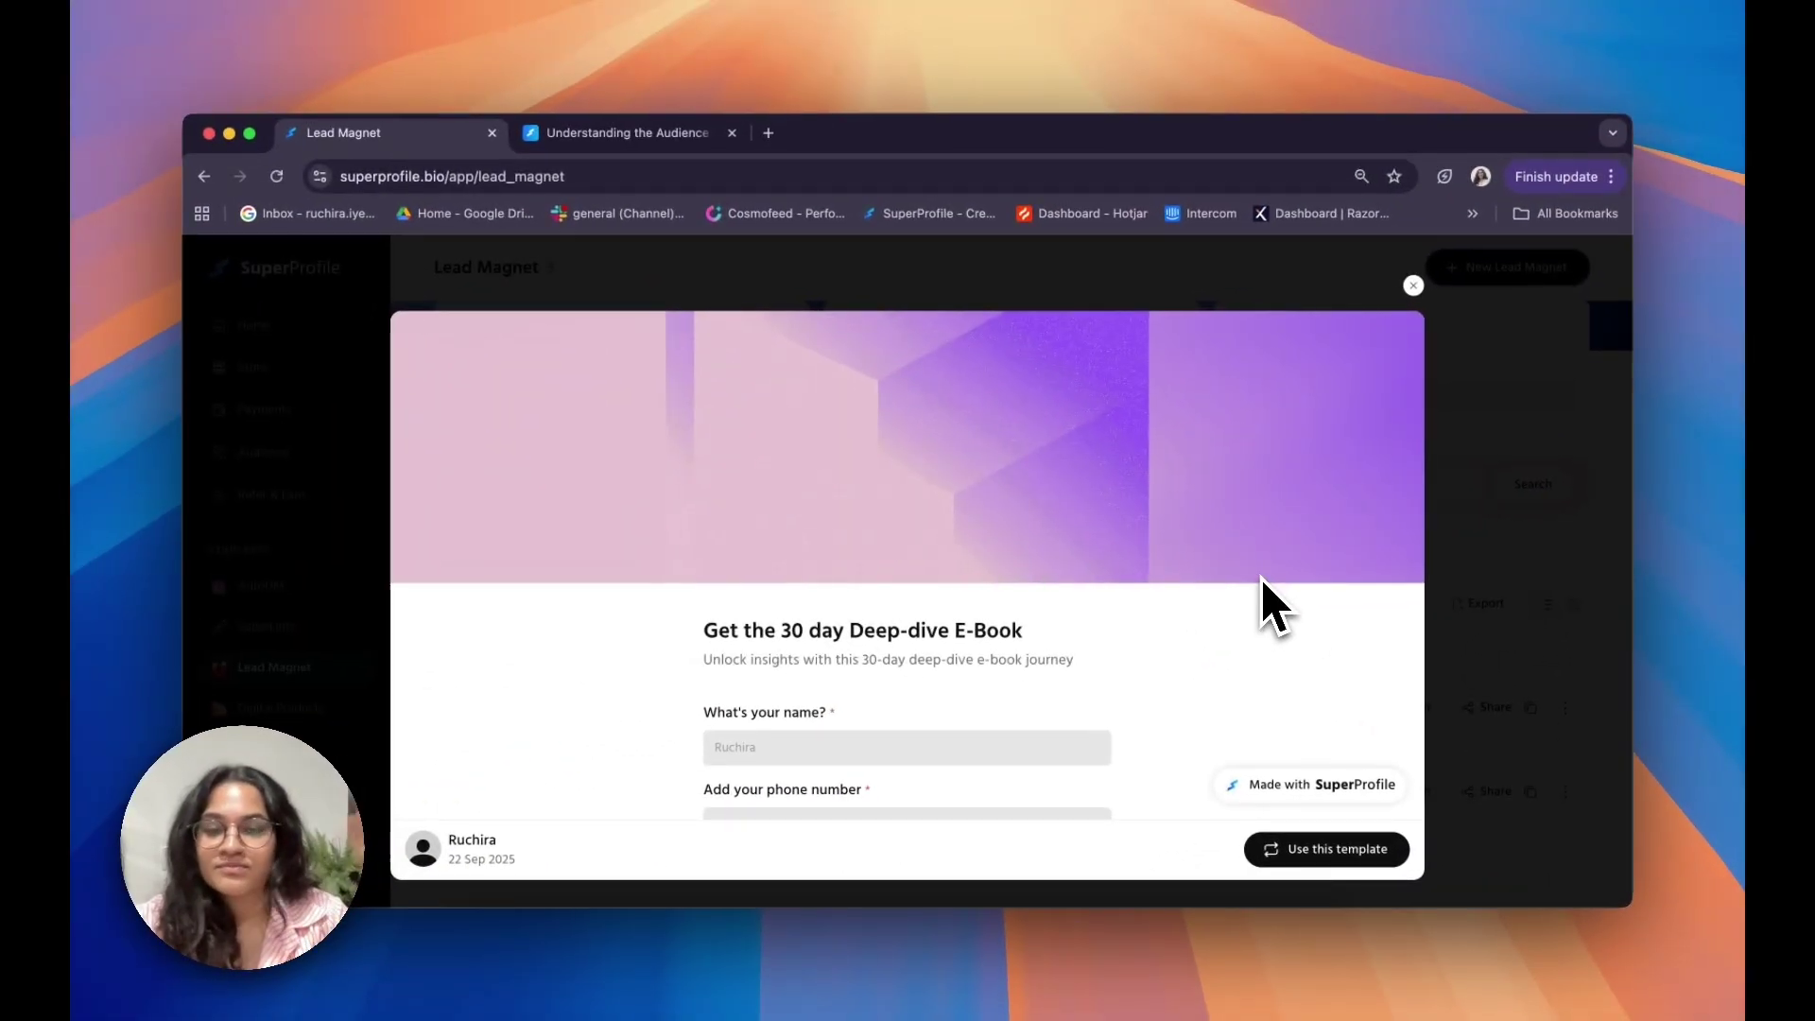
{"action": "scroll", "coordinate": [1271, 607], "scroll_direction": "down", "scroll_amount": 3}
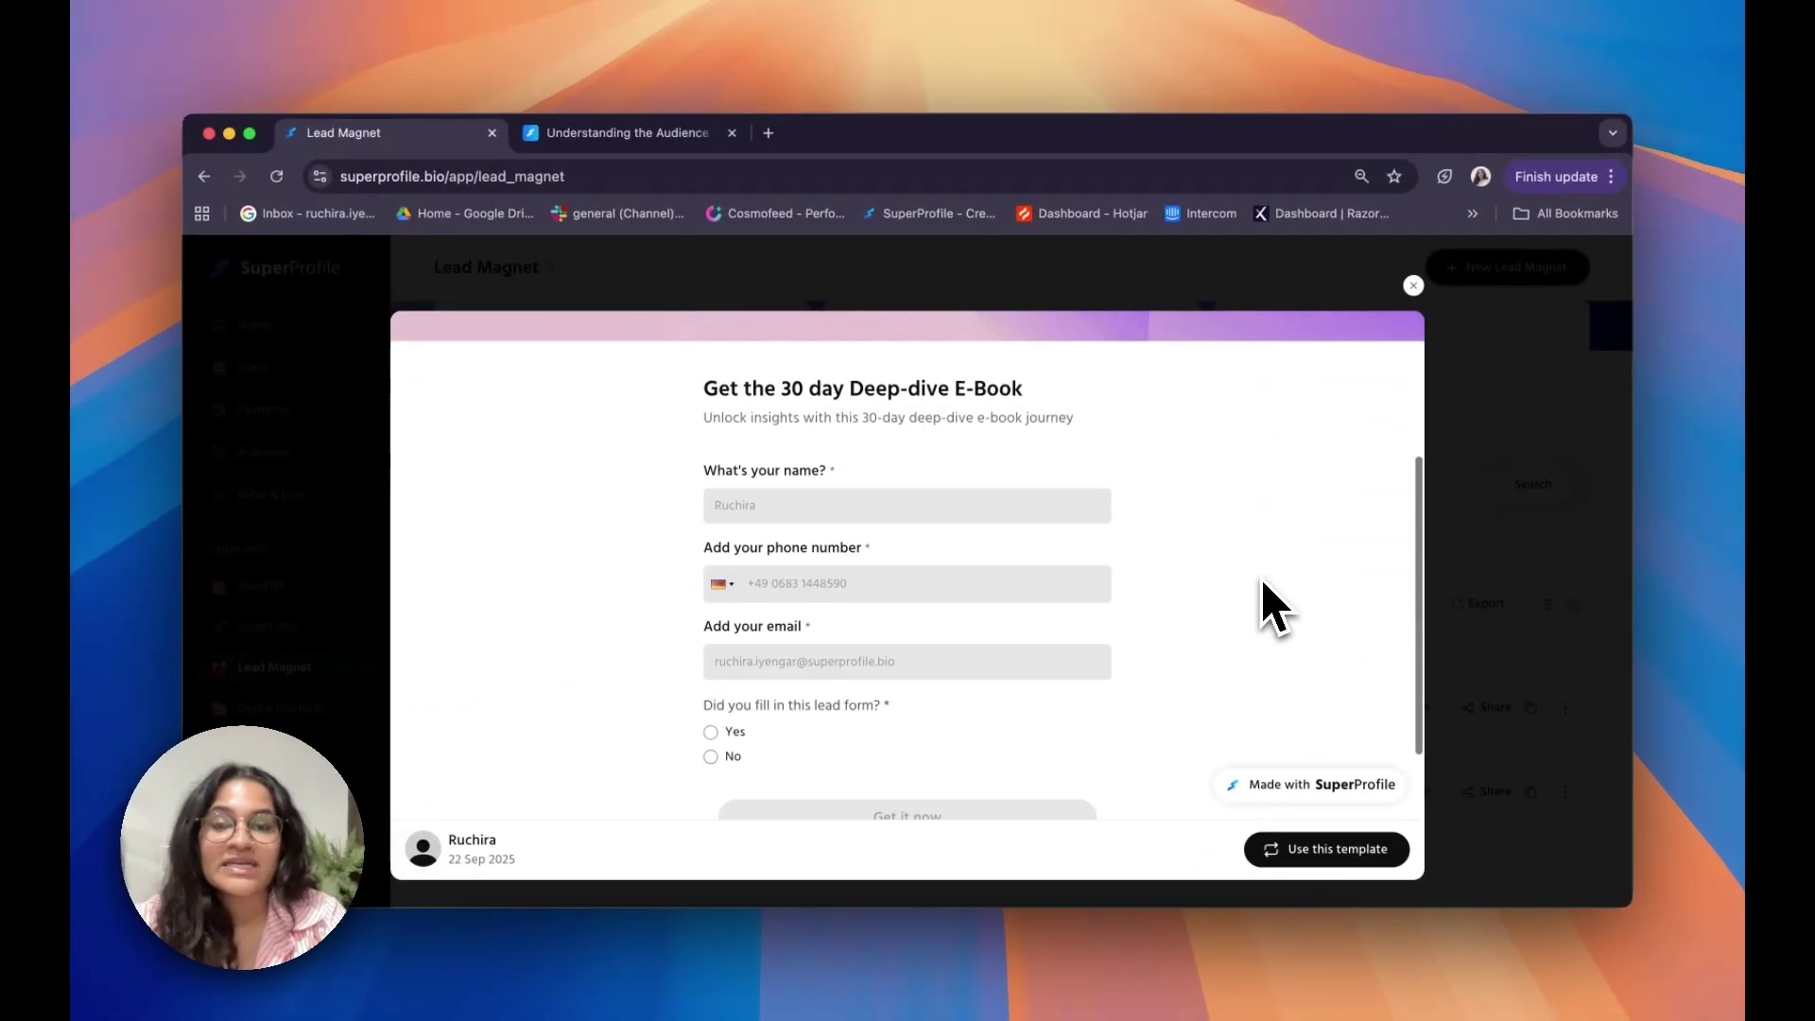
{"action": "scroll", "coordinate": [1266, 610], "scroll_direction": "up", "scroll_amount": 1}
{"action": "scroll", "coordinate": [1267, 610], "scroll_direction": "down", "scroll_amount": 2}
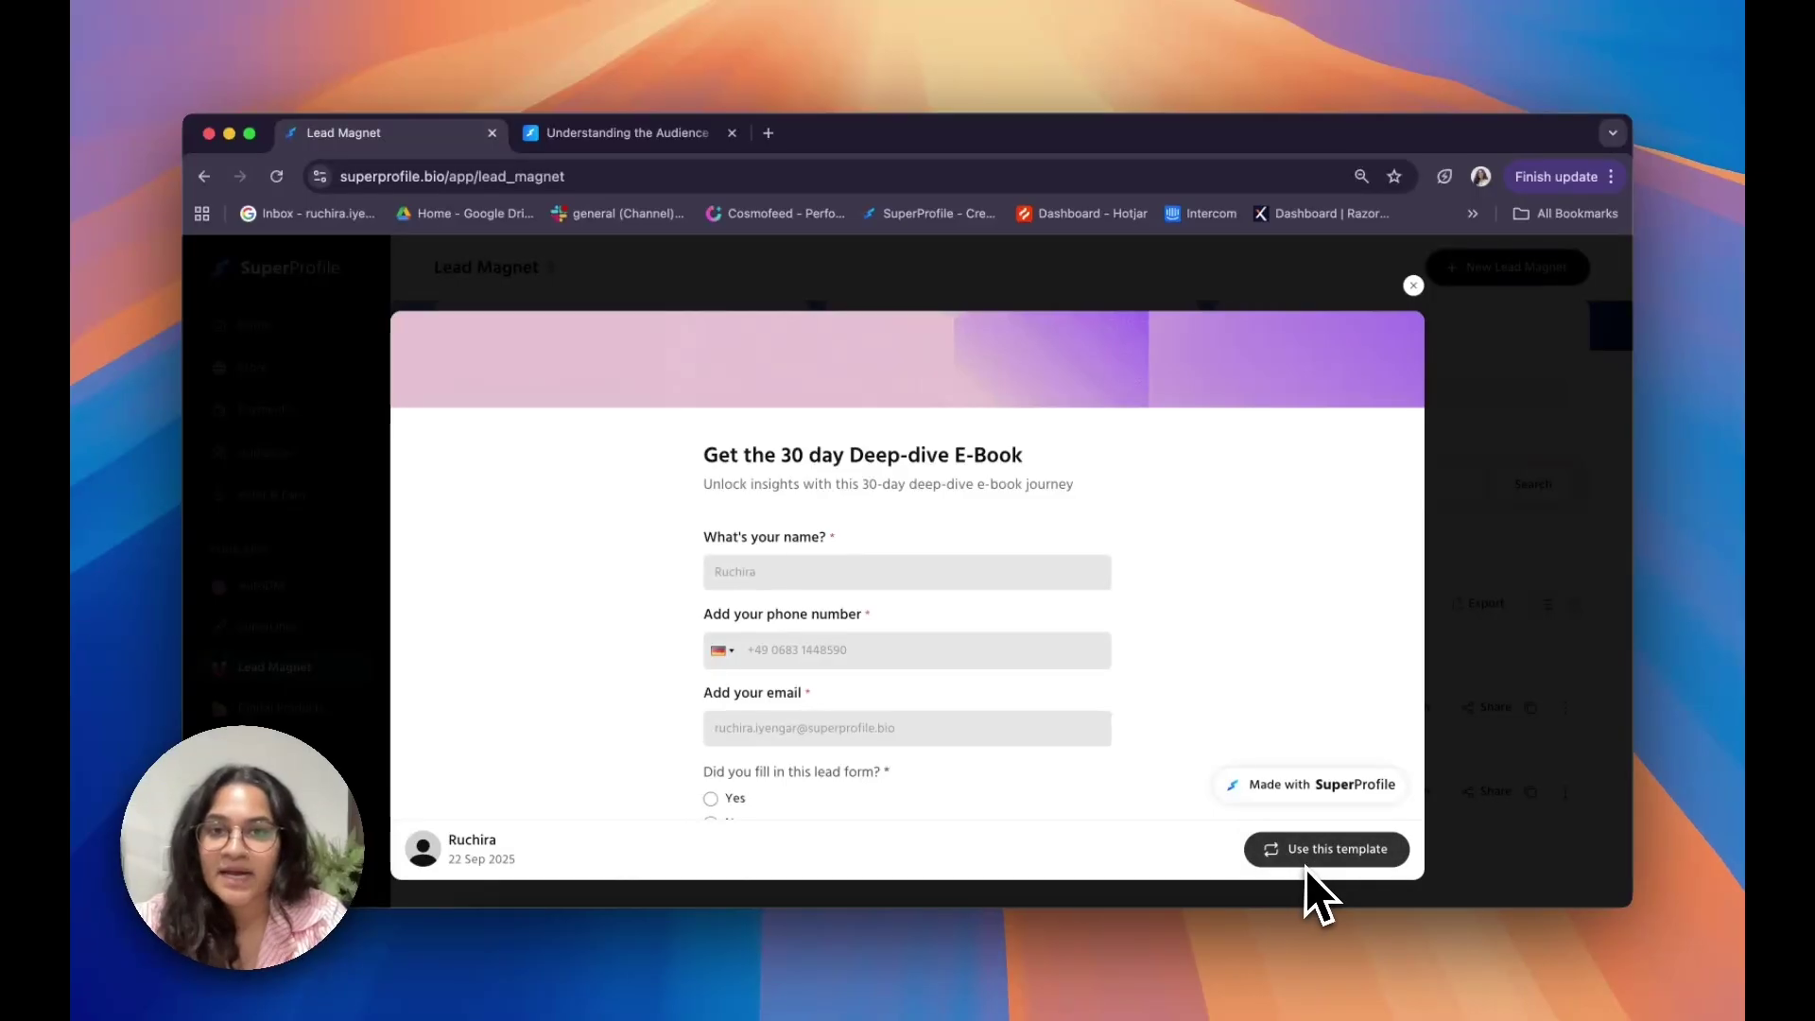
{"action": "scroll", "coordinate": [1235, 709], "scroll_direction": "up", "scroll_amount": 4}
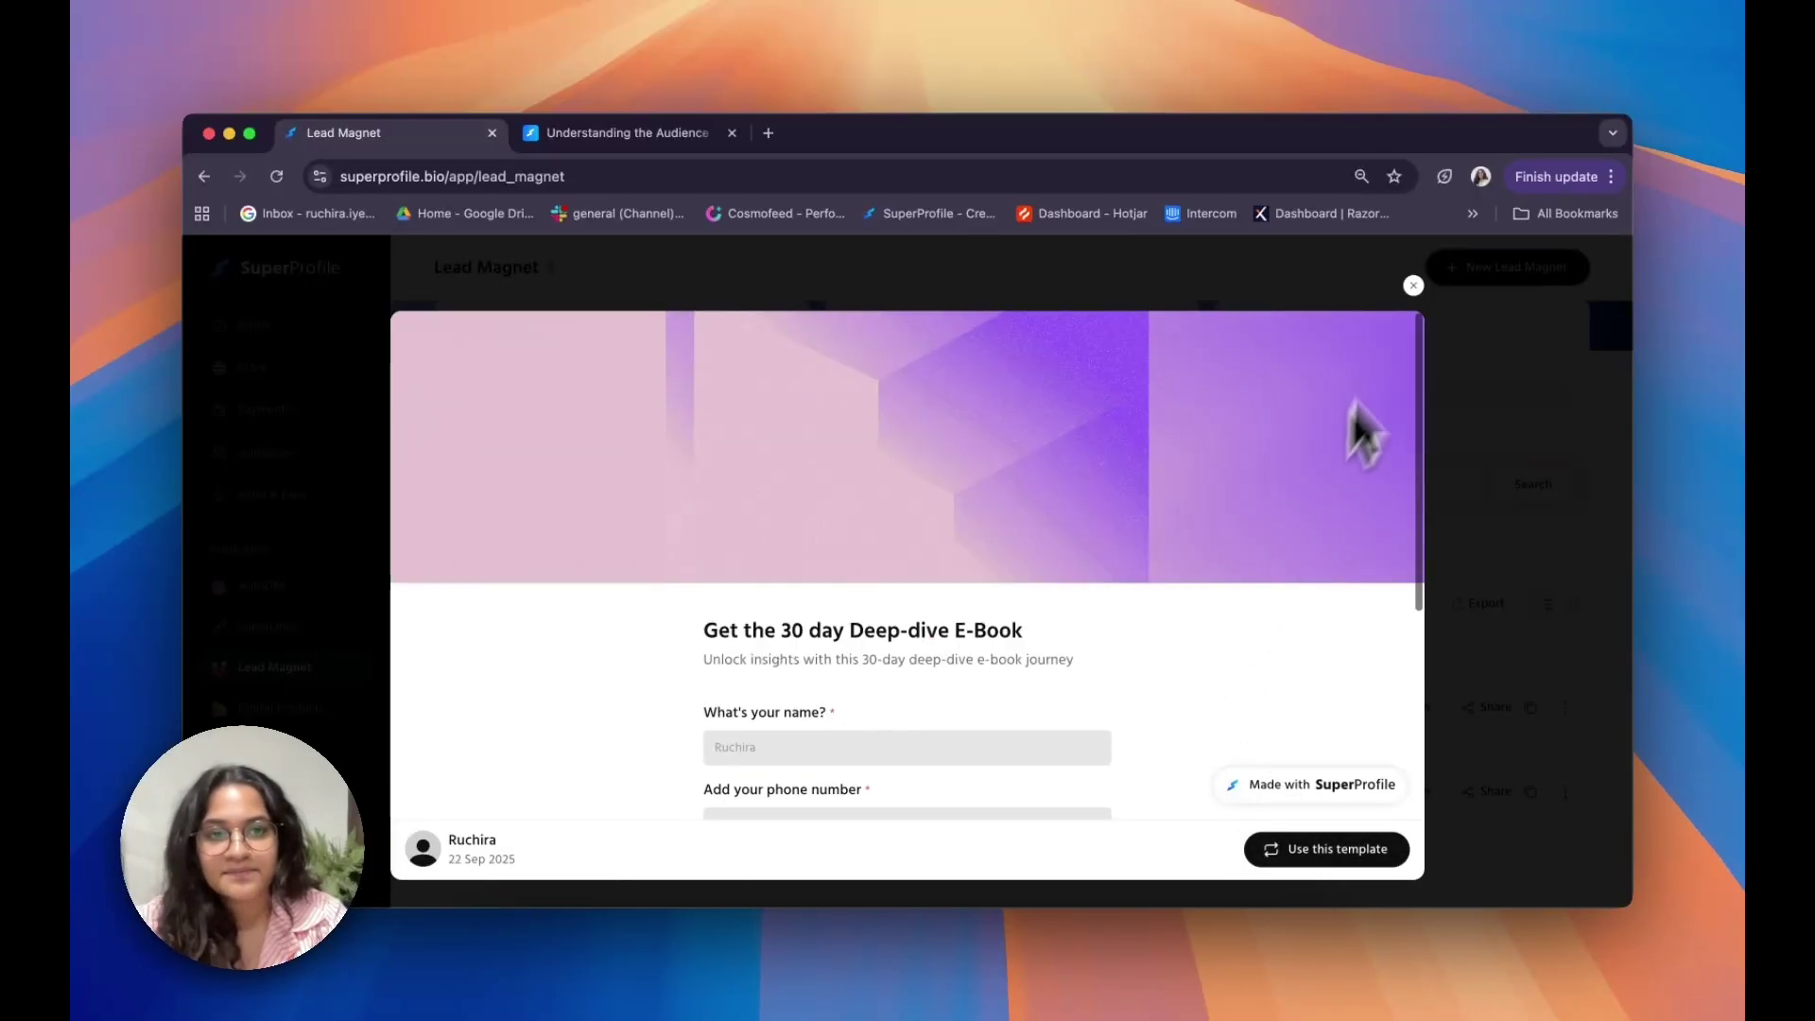
{"action": "left_click", "coordinate": [1414, 286]}
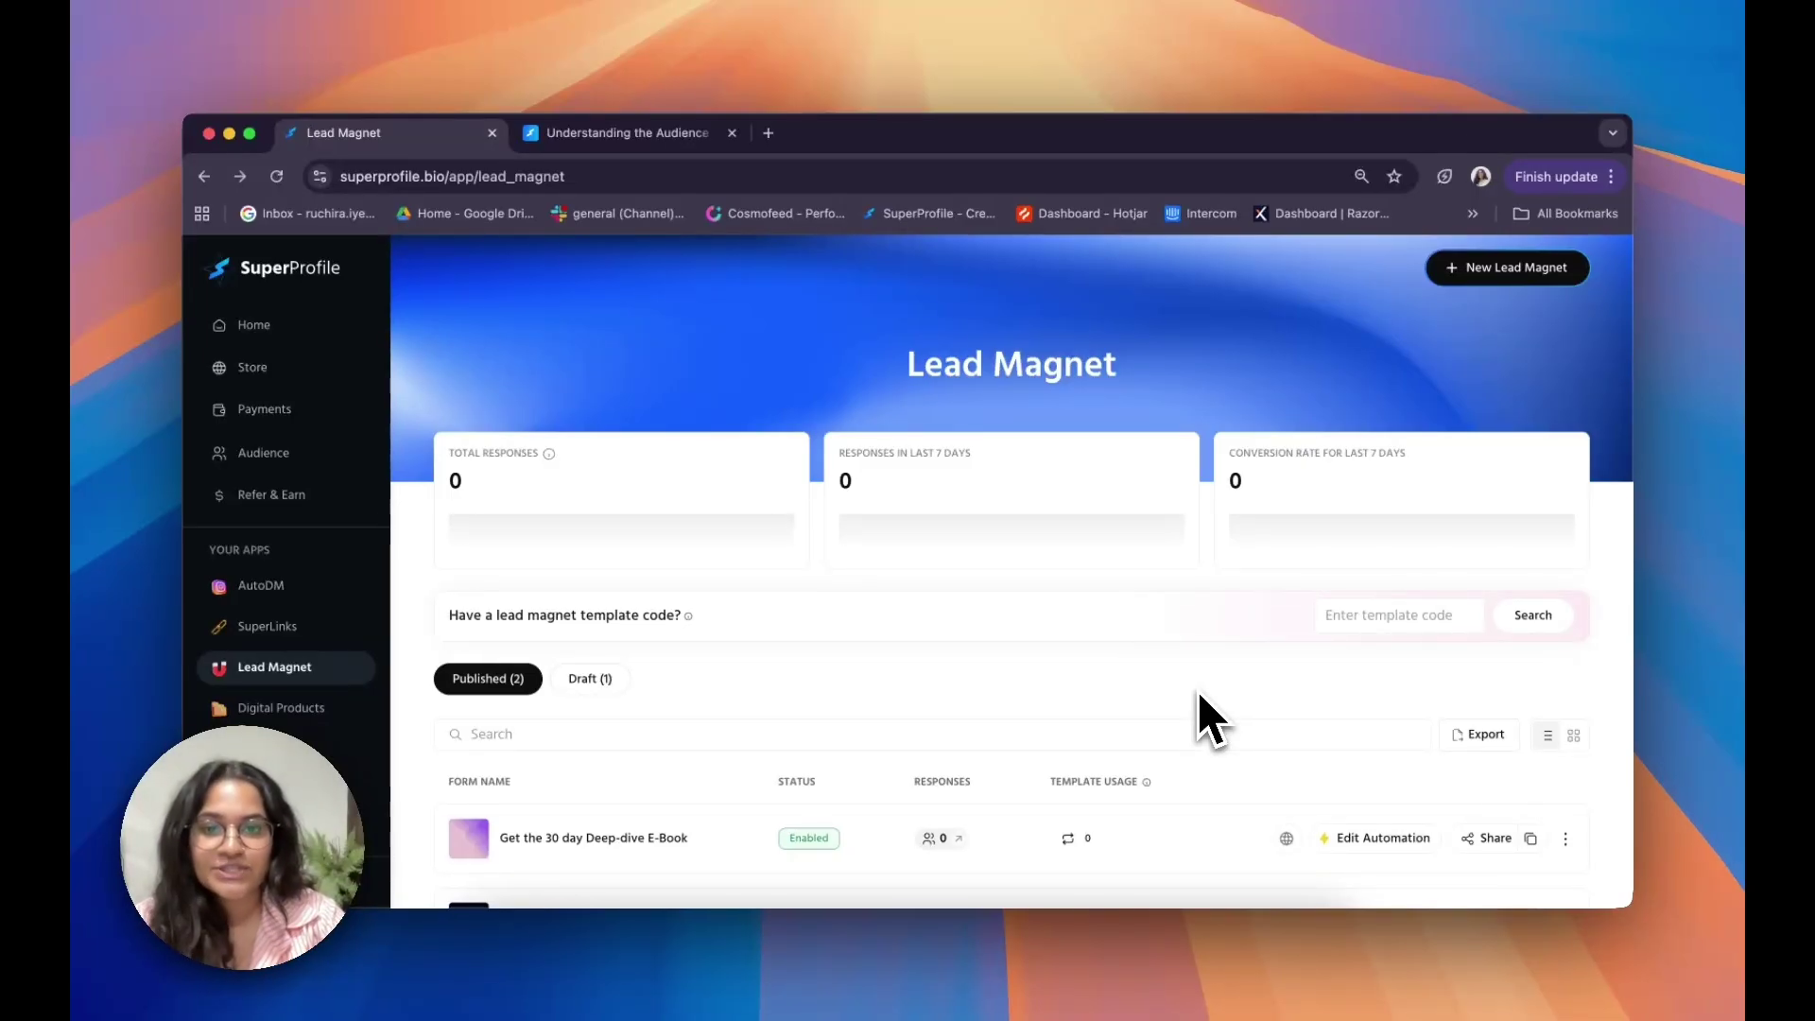
{"action": "scroll", "coordinate": [1205, 718], "scroll_direction": "down", "scroll_amount": 2}
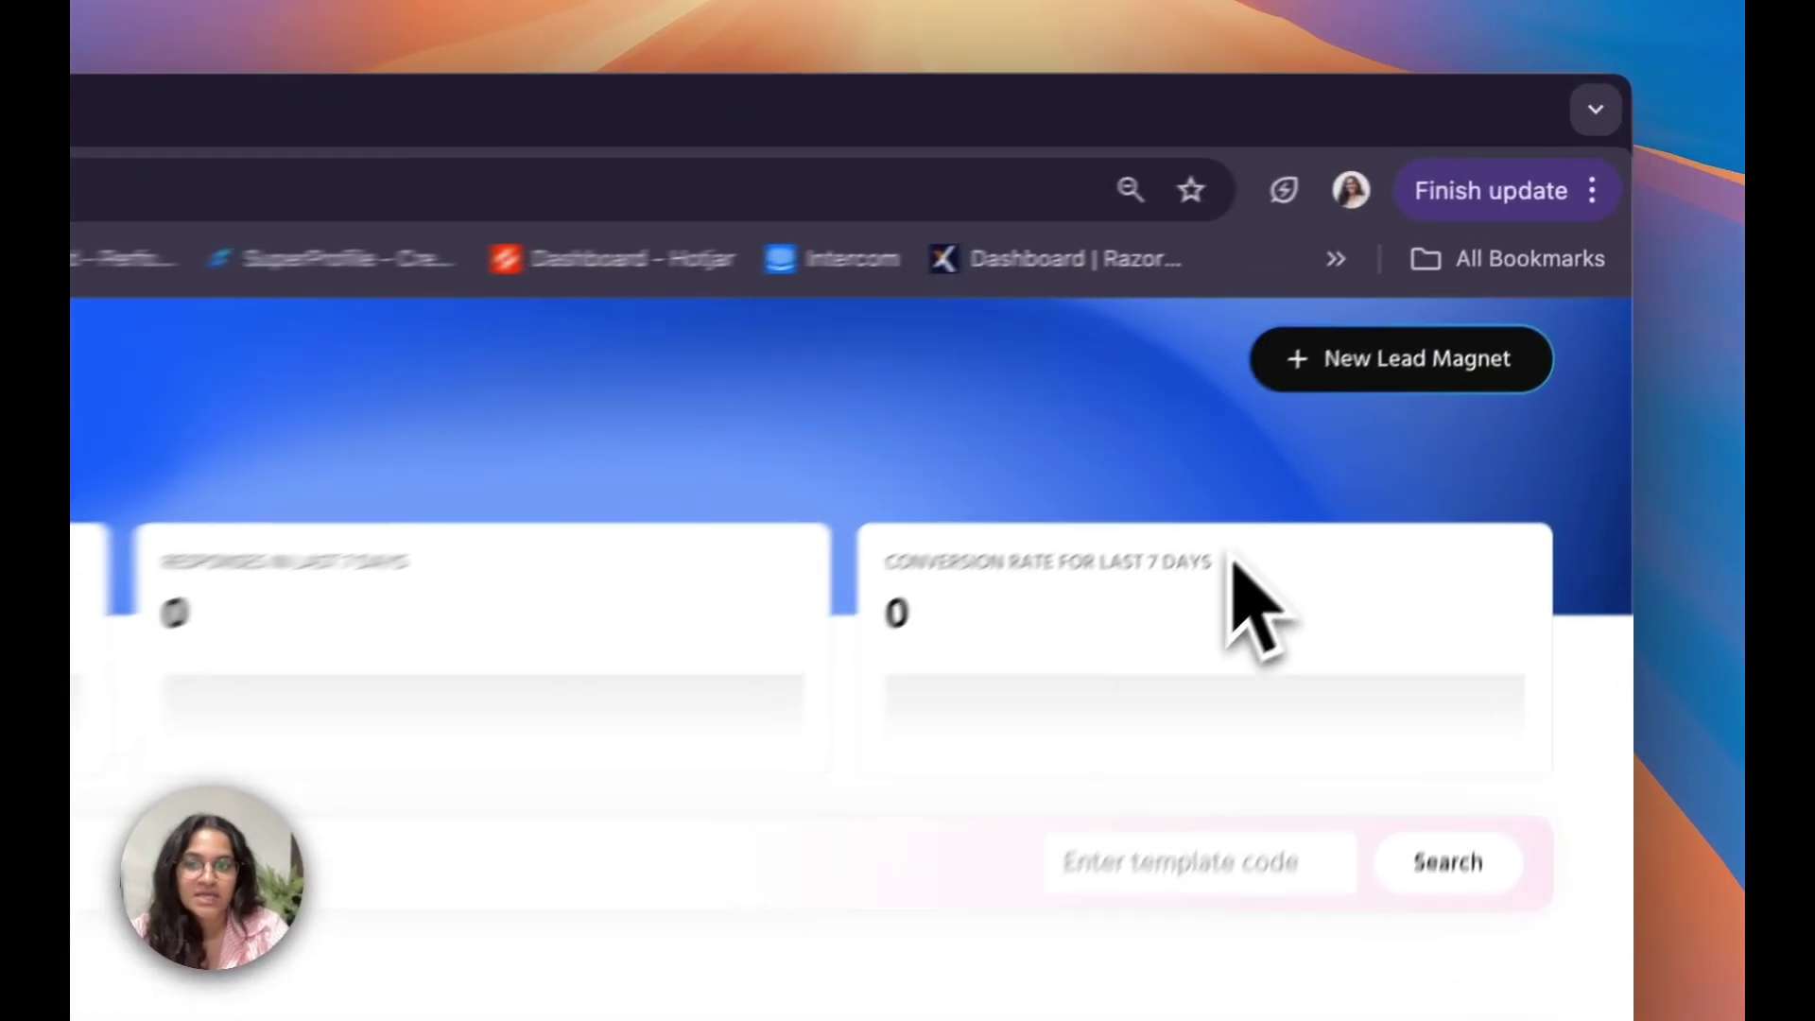
{"action": "left_click_drag", "start_coordinate": [841, 624], "coordinate": [207, 490]}
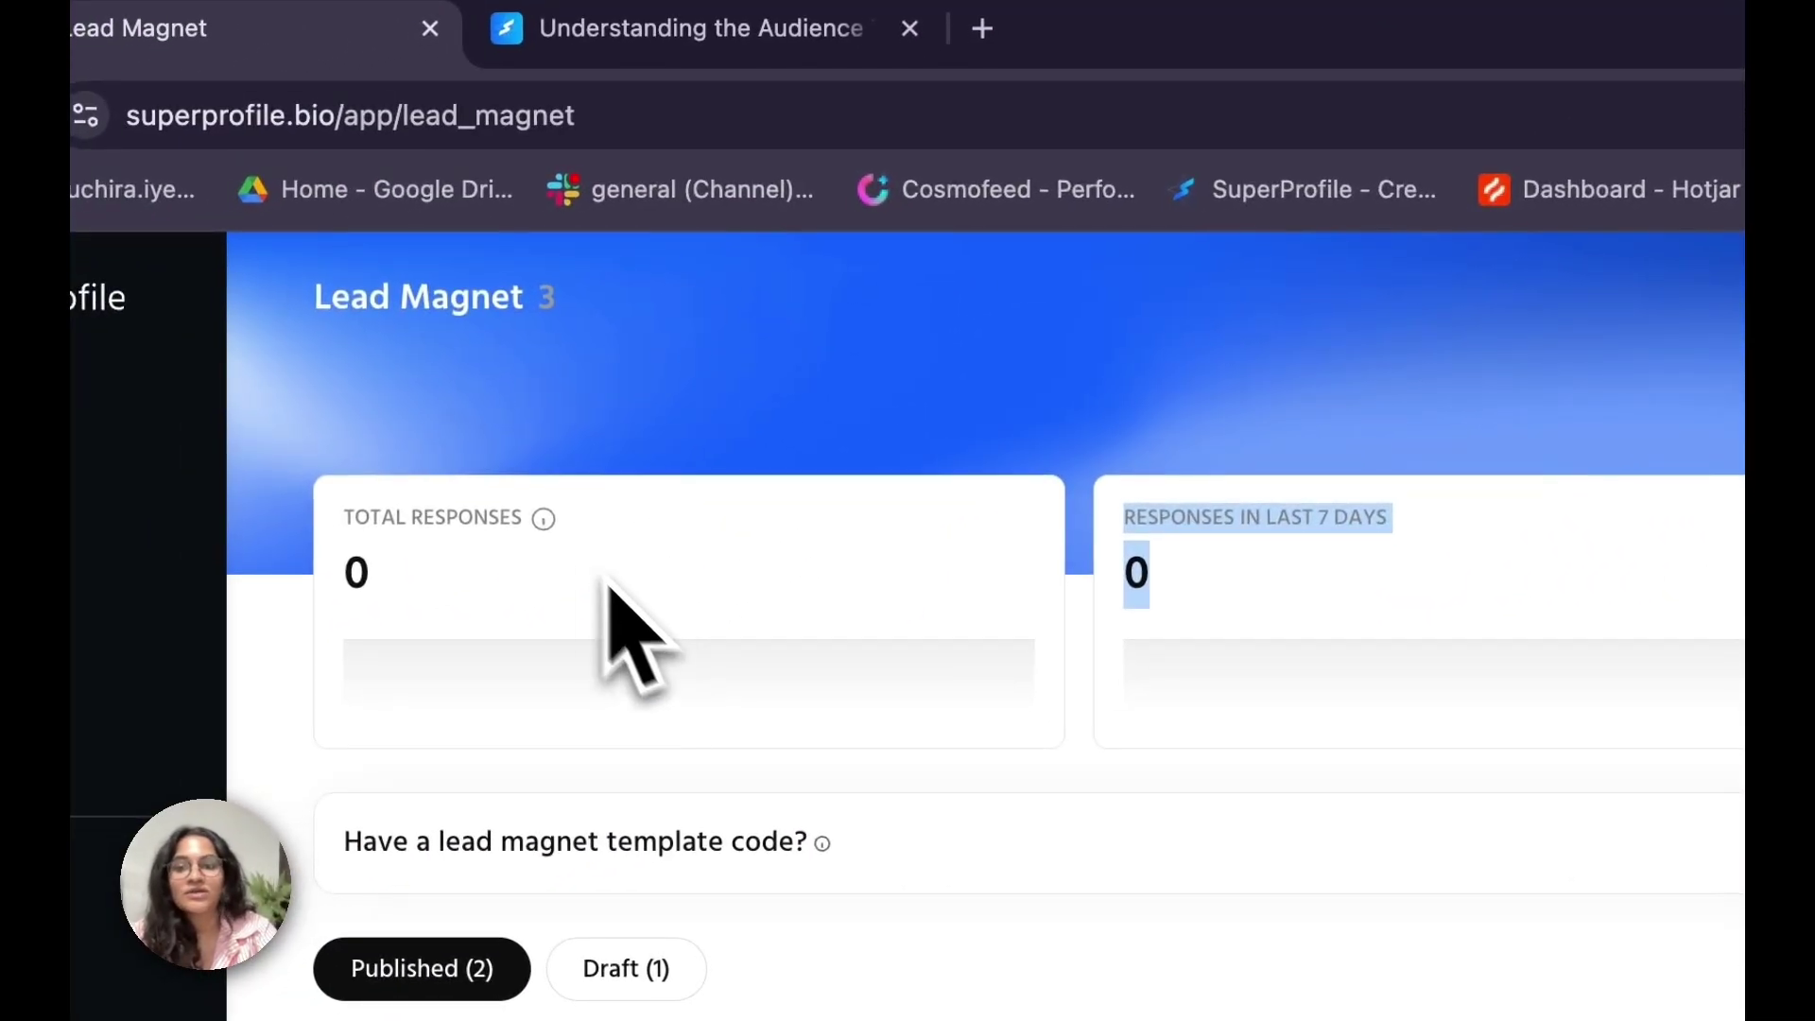
{"action": "mouse_move", "coordinate": [548, 522]}
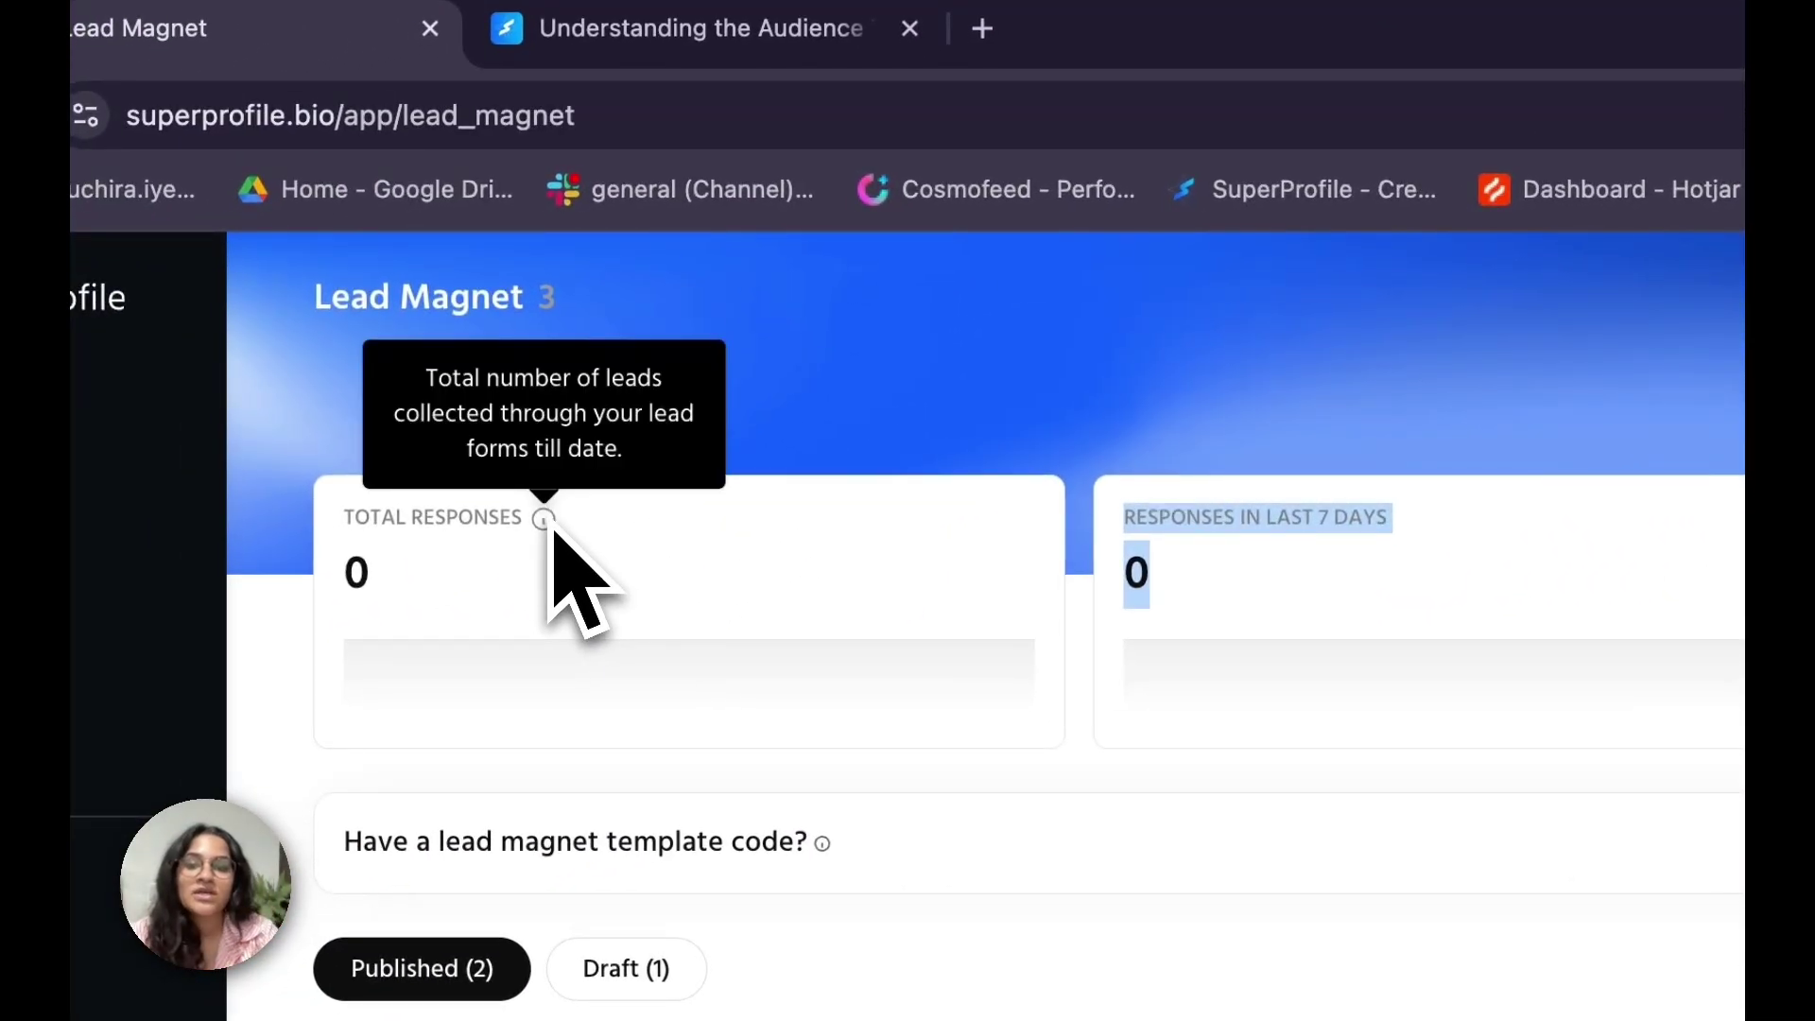
{"action": "left_click", "coordinate": [1236, 527]}
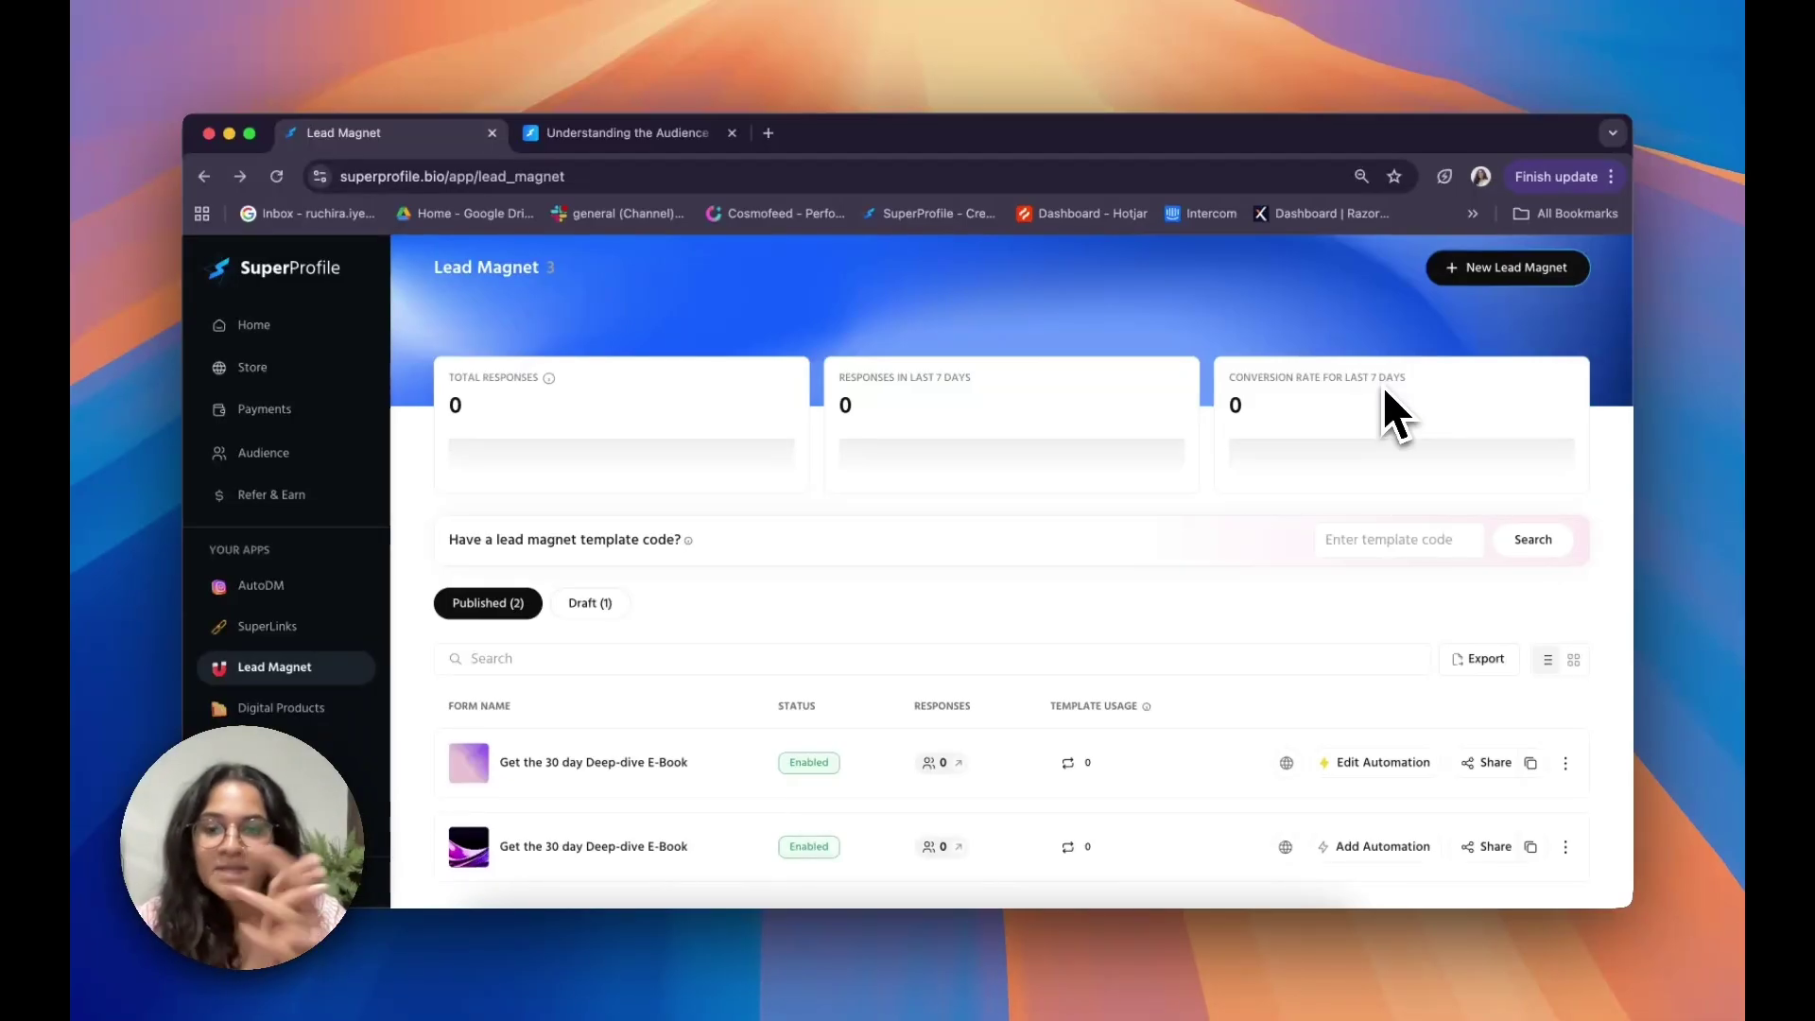
{"action": "scroll", "coordinate": [1382, 388], "scroll_direction": "down", "scroll_amount": 1}
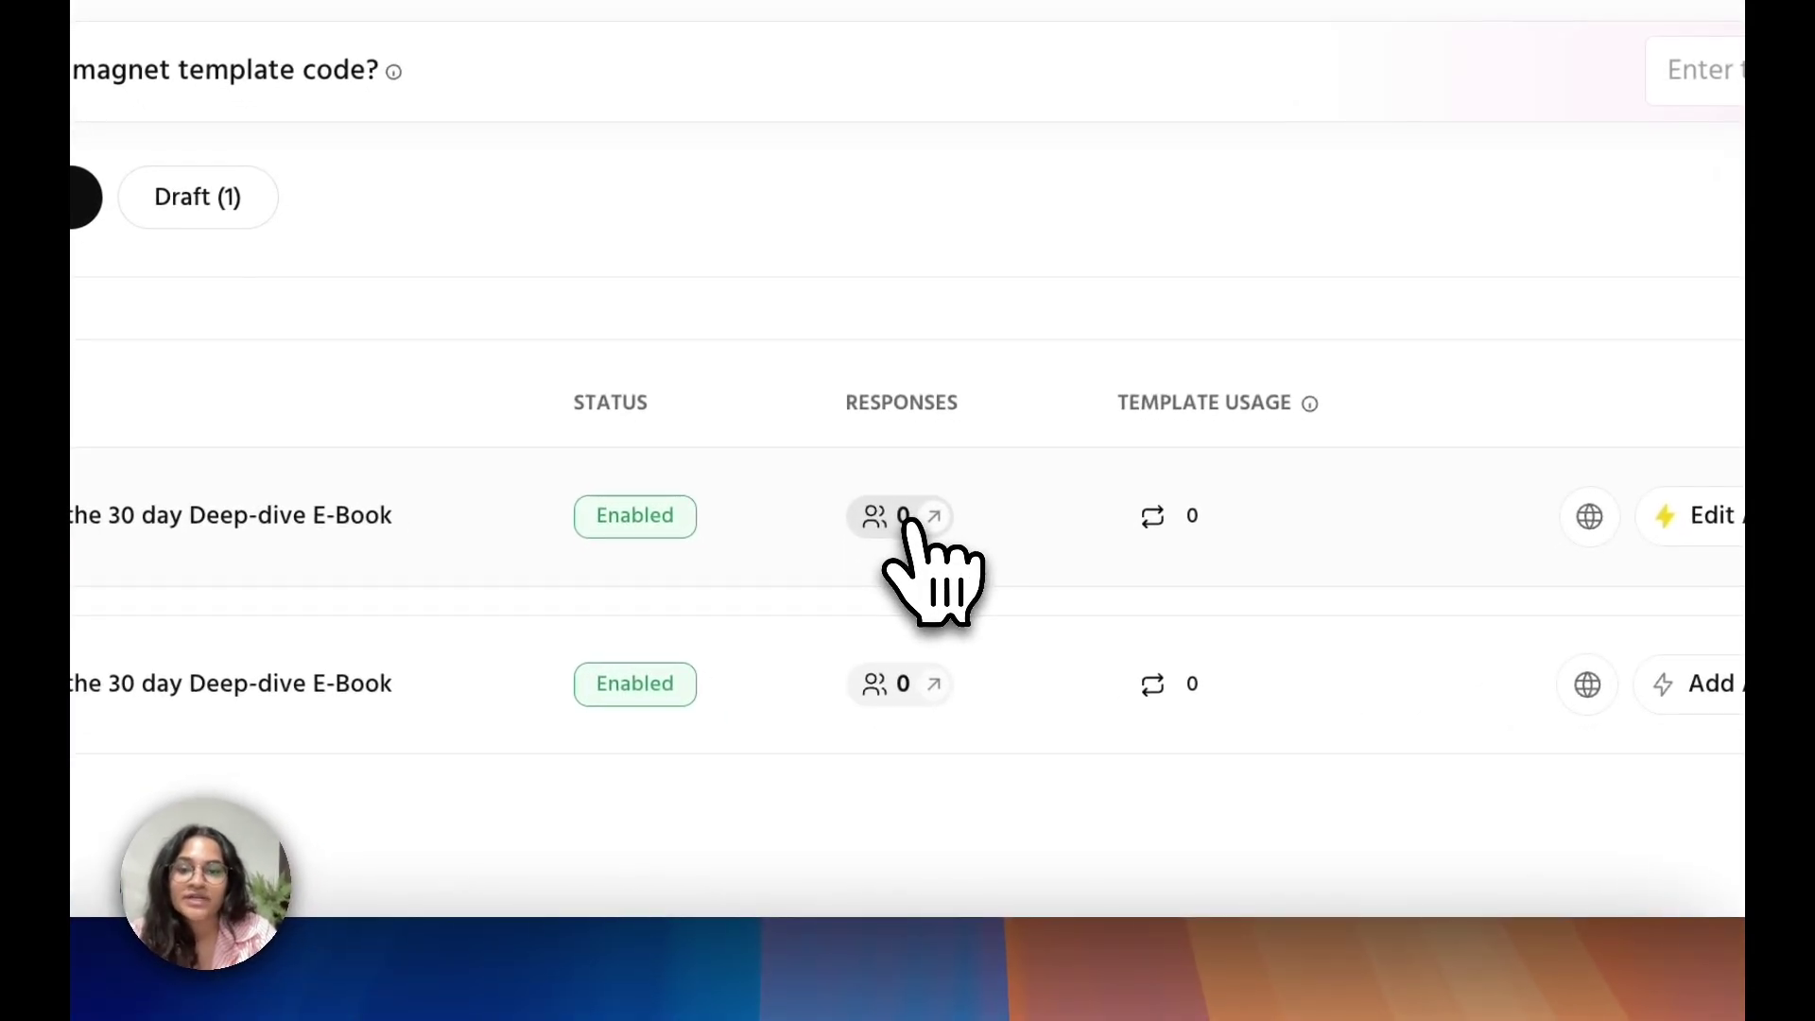
{"action": "left_click", "coordinate": [954, 709]}
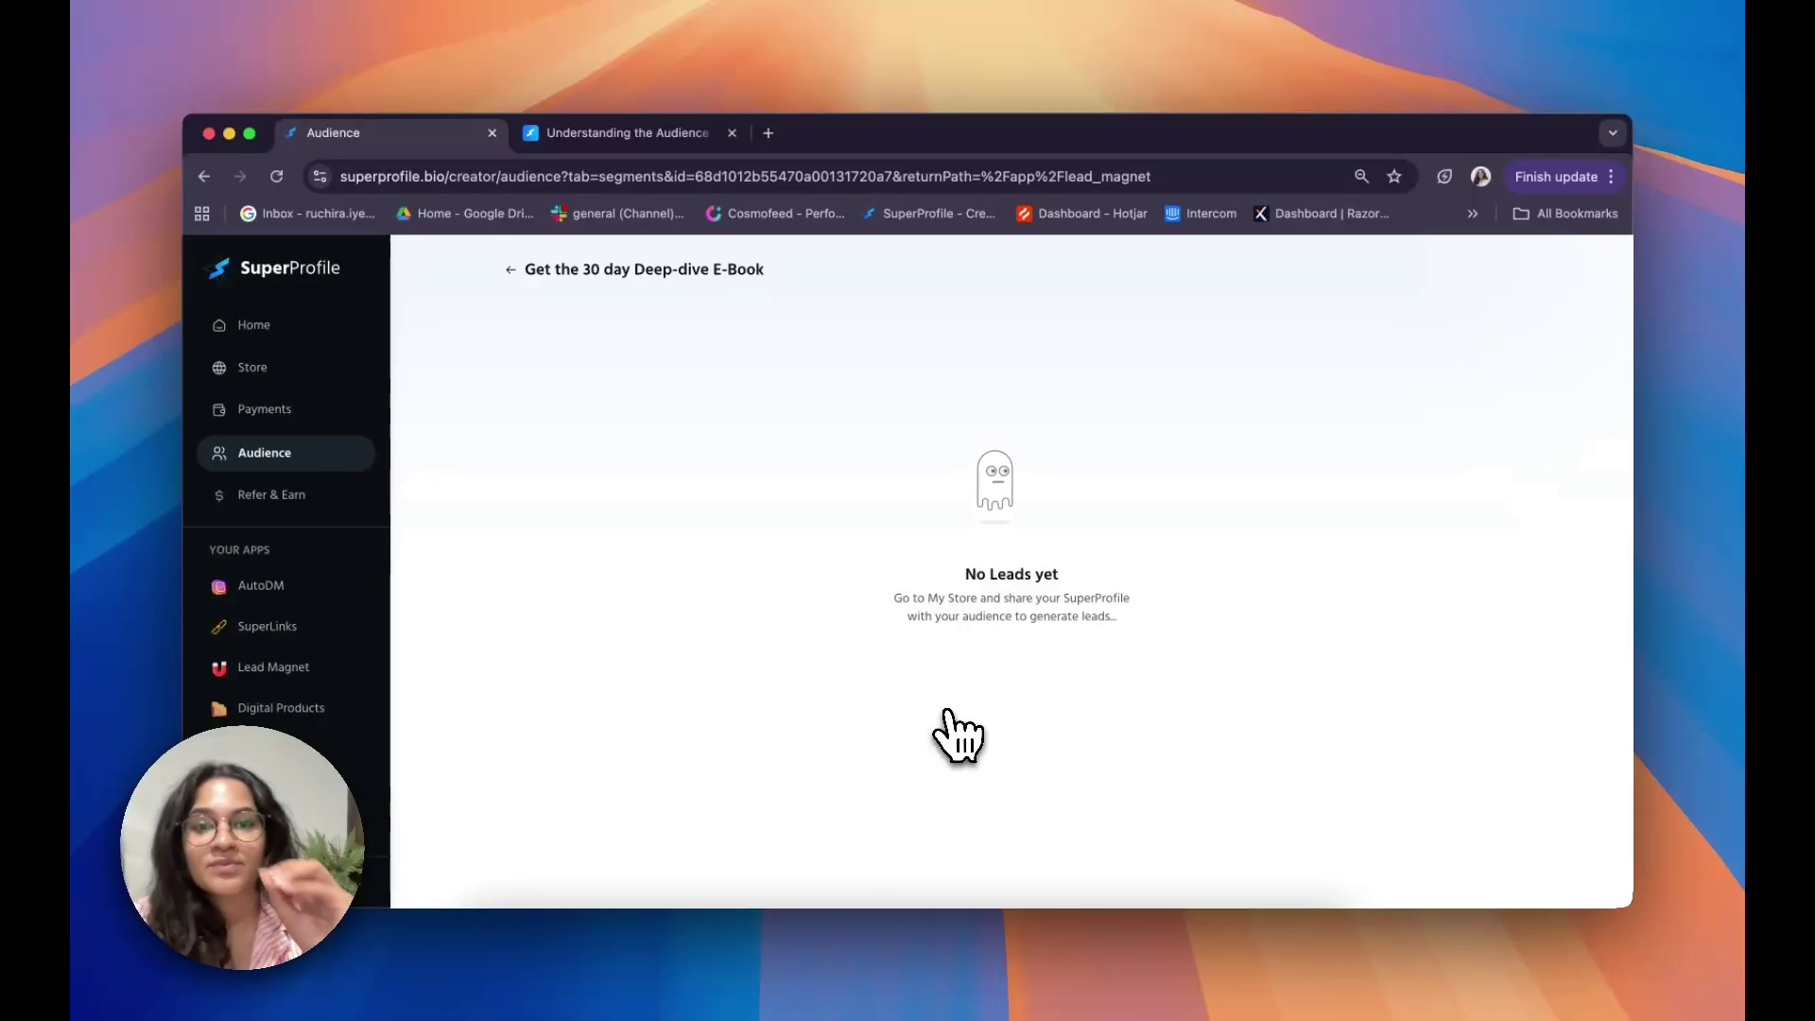
{"action": "scroll", "coordinate": [955, 737], "scroll_direction": "left", "scroll_amount": 5}
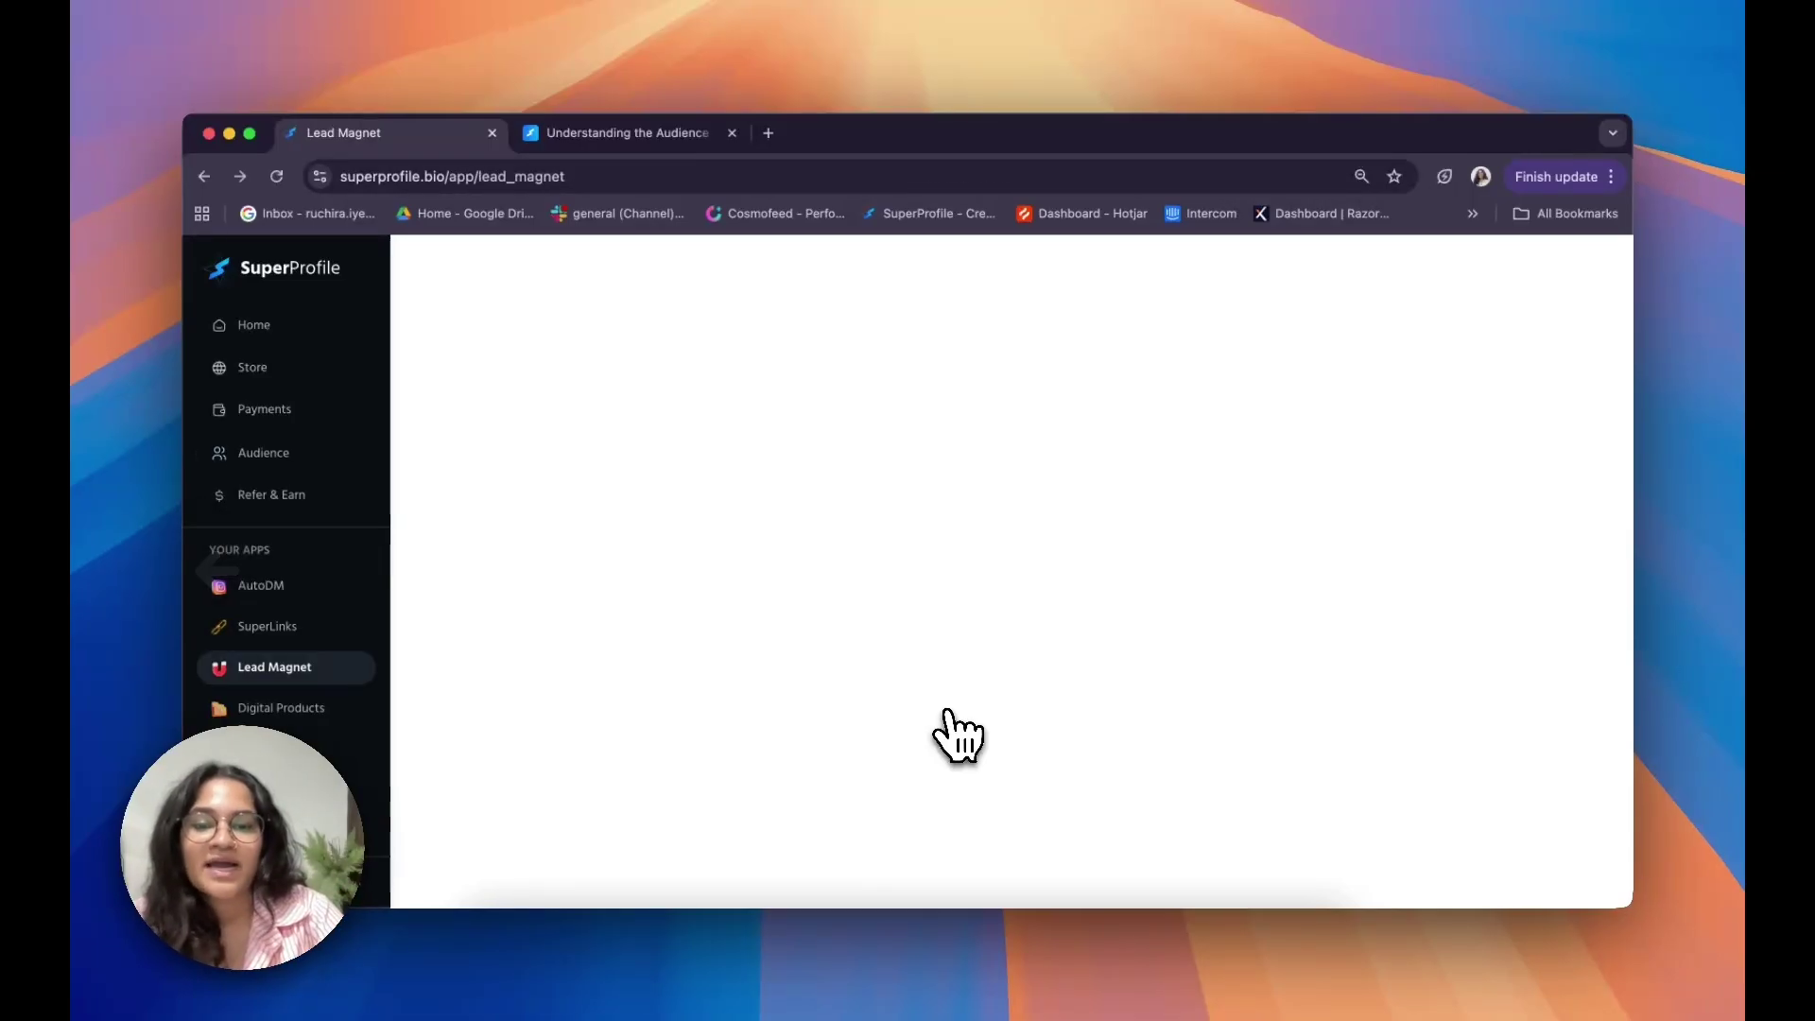
{"action": "scroll", "coordinate": [1085, 832], "scroll_direction": "down", "scroll_amount": 2}
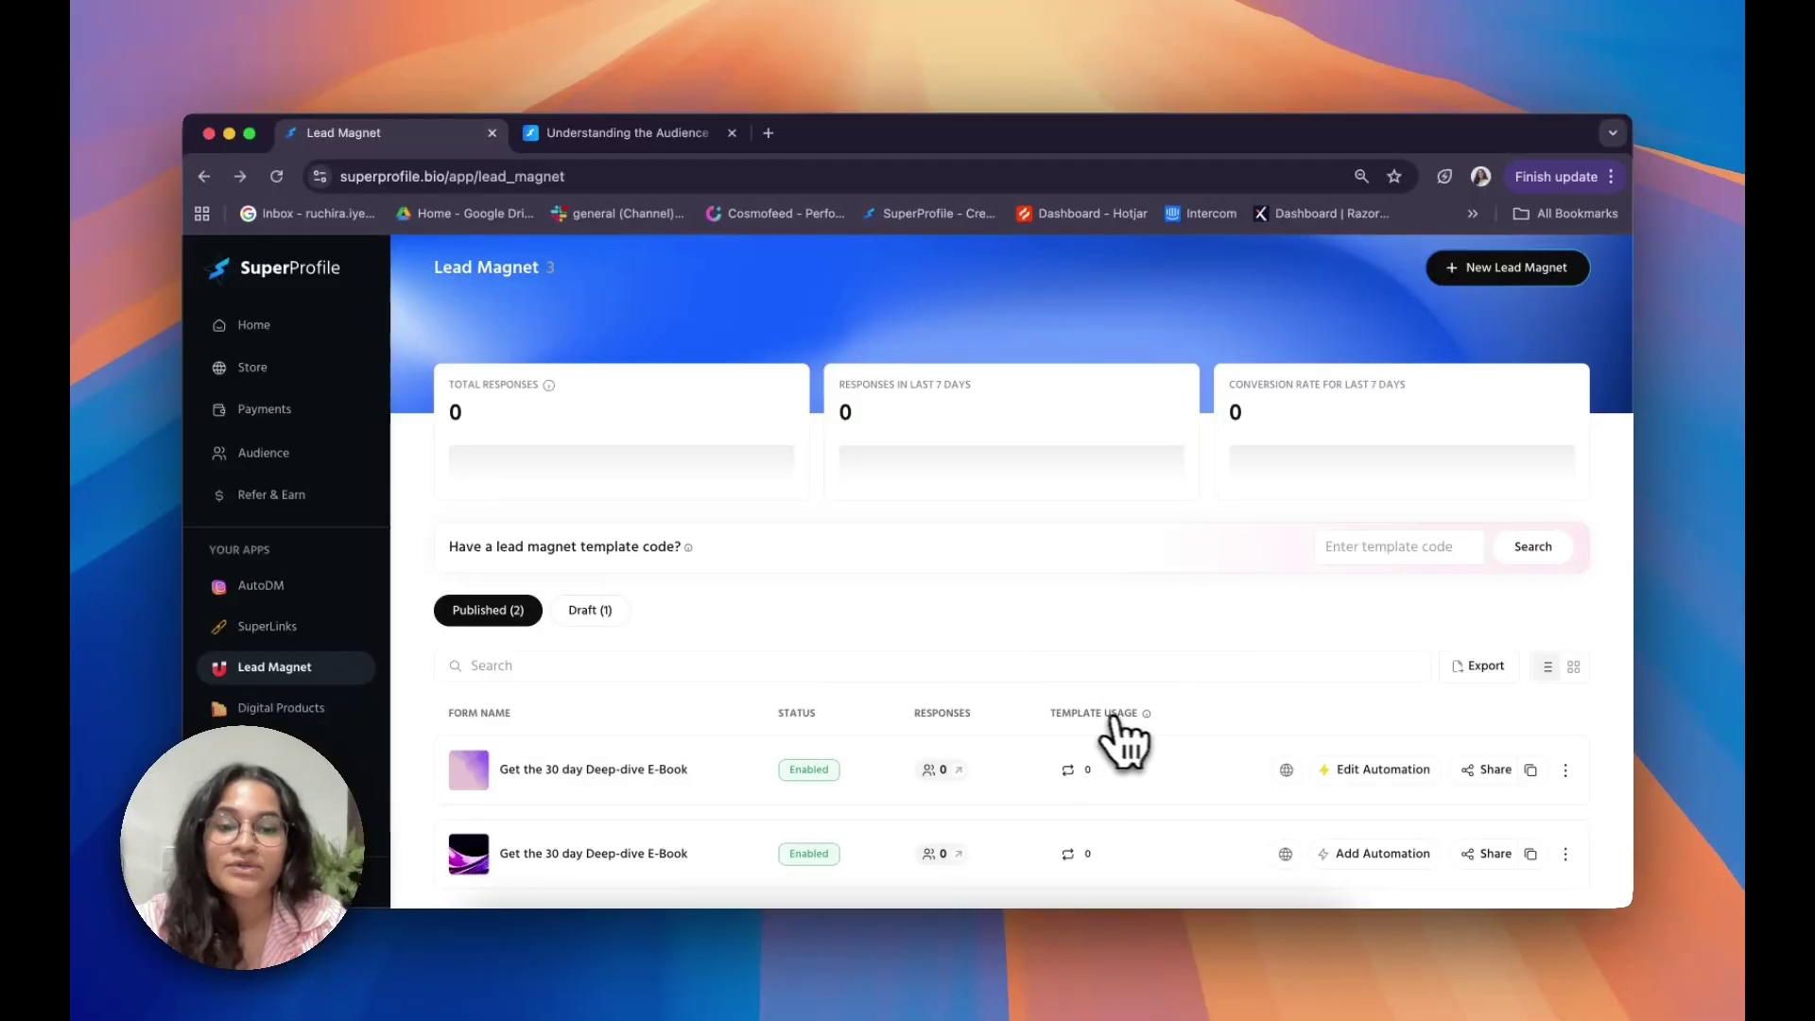
{"action": "scroll", "coordinate": [1137, 761], "scroll_direction": "down", "scroll_amount": 1}
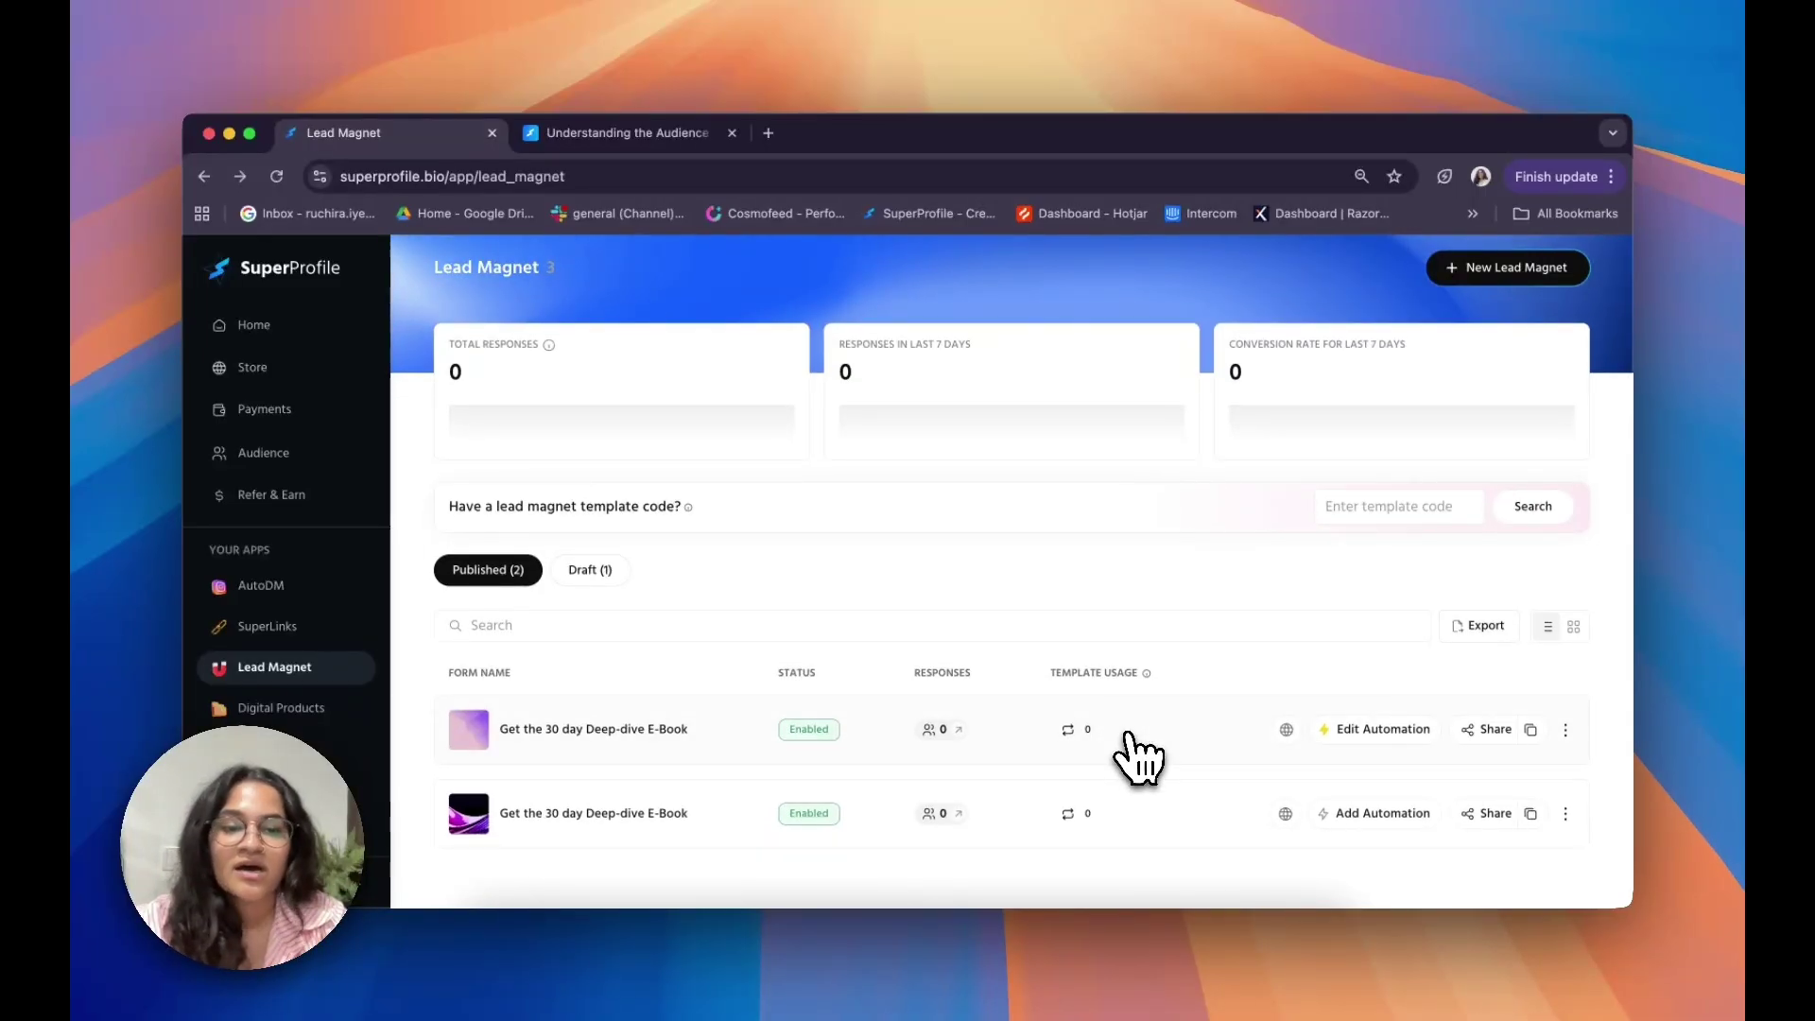
{"action": "scroll", "coordinate": [1323, 798], "scroll_direction": "up", "scroll_amount": 1}
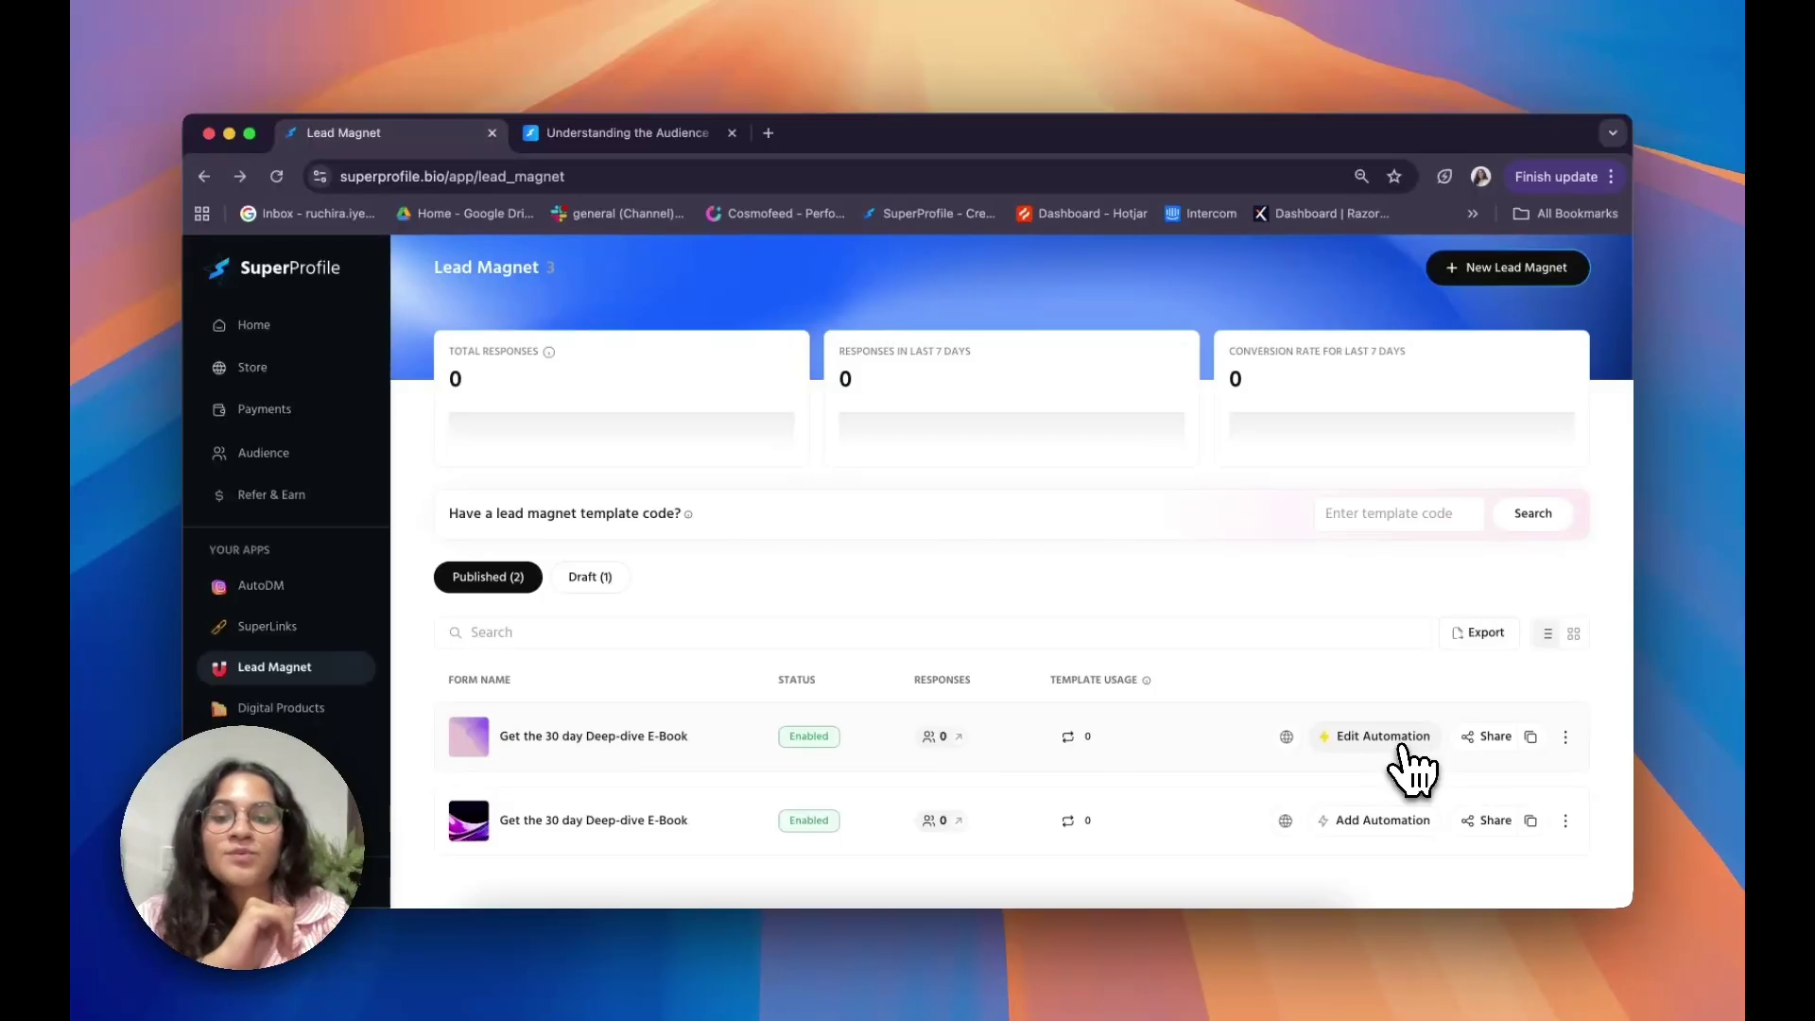
{"action": "scroll", "coordinate": [482, 671], "scroll_direction": "down", "scroll_amount": 1}
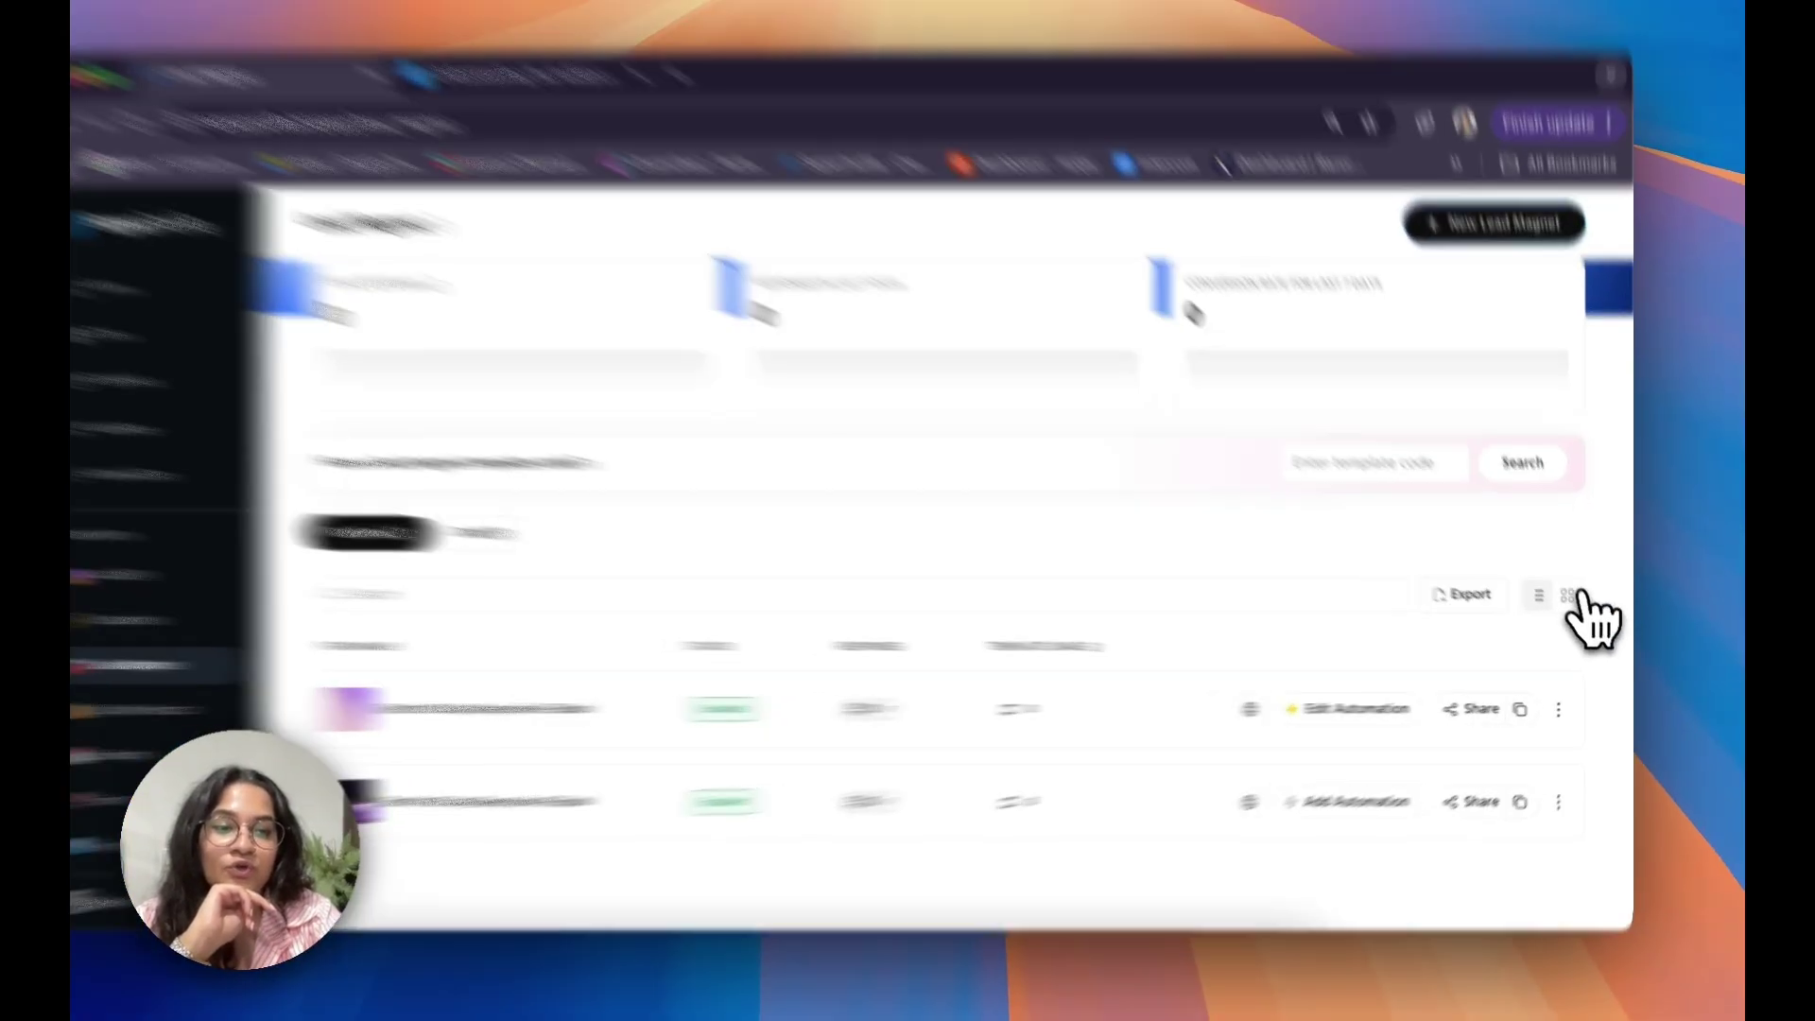
- Switch the lead magnet list between card and table views, ending on the table
{"action": "left_click", "coordinate": [1569, 596]}
{"action": "scroll", "coordinate": [1550, 609], "scroll_direction": "down", "scroll_amount": 3}
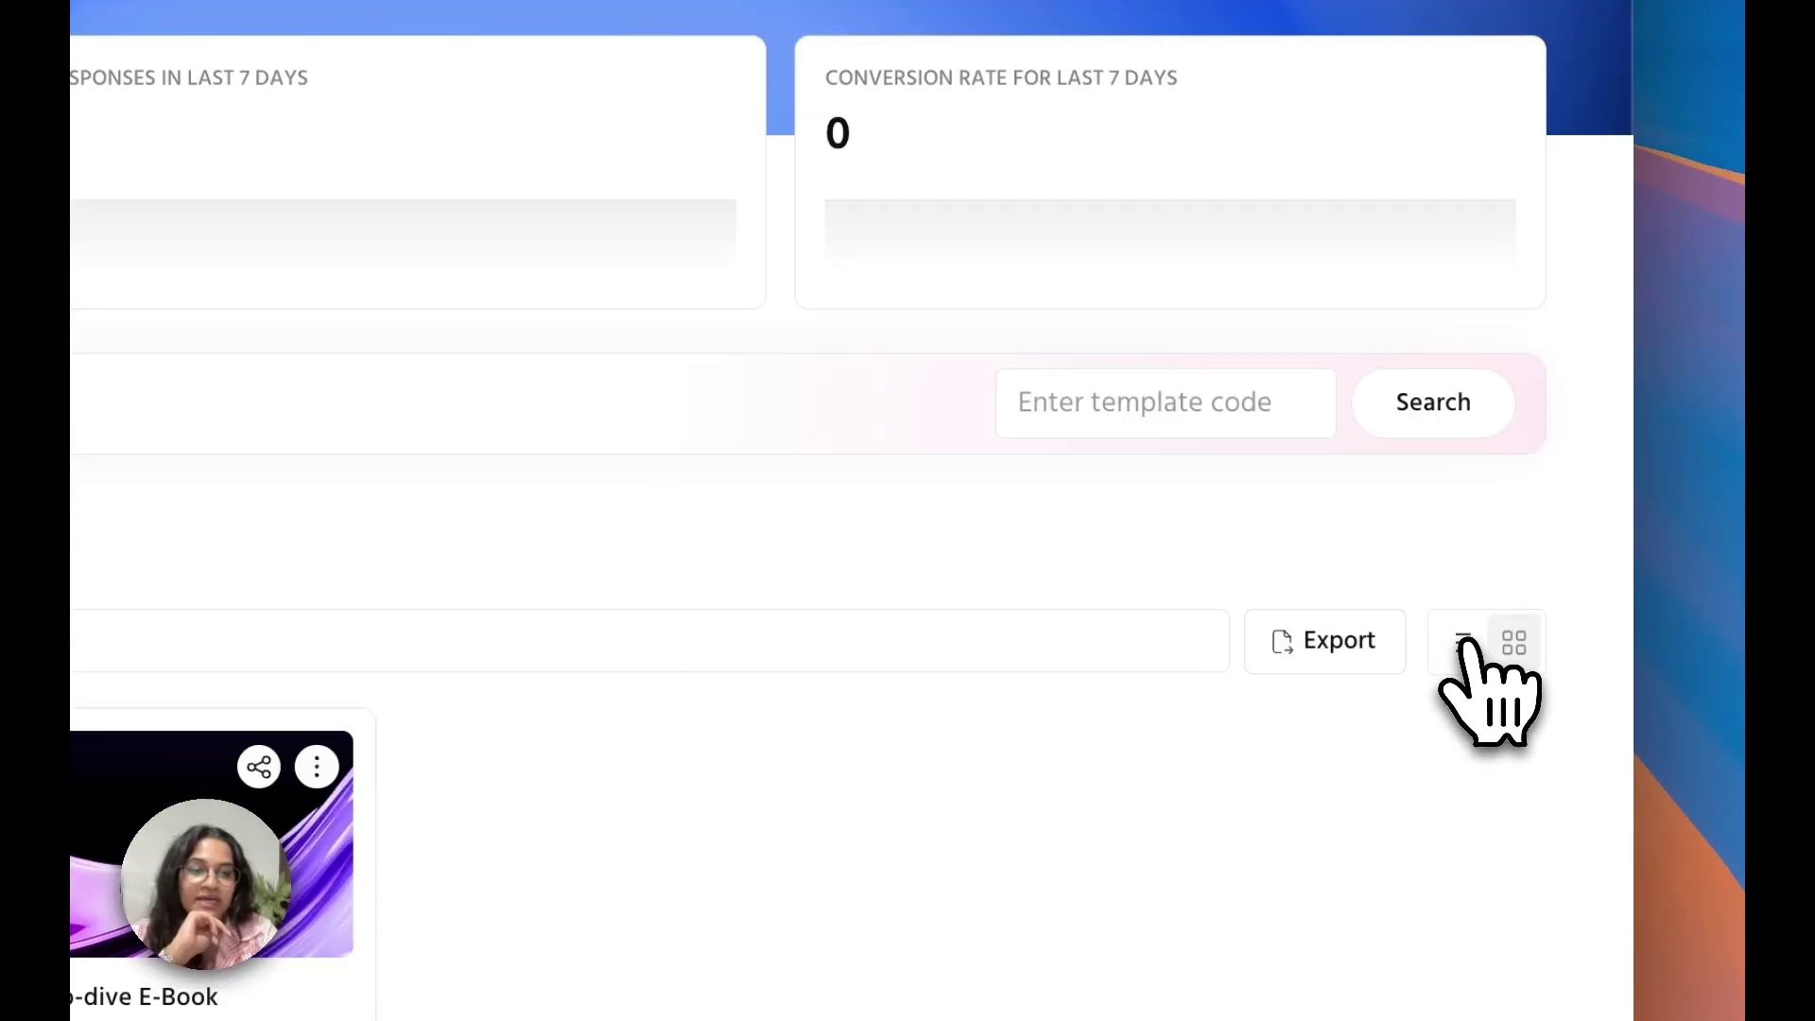
{"action": "left_click", "coordinate": [1464, 643]}
{"action": "scroll", "coordinate": [1487, 662], "scroll_direction": "down", "scroll_amount": 3}
{"action": "left_click", "coordinate": [1518, 558]}
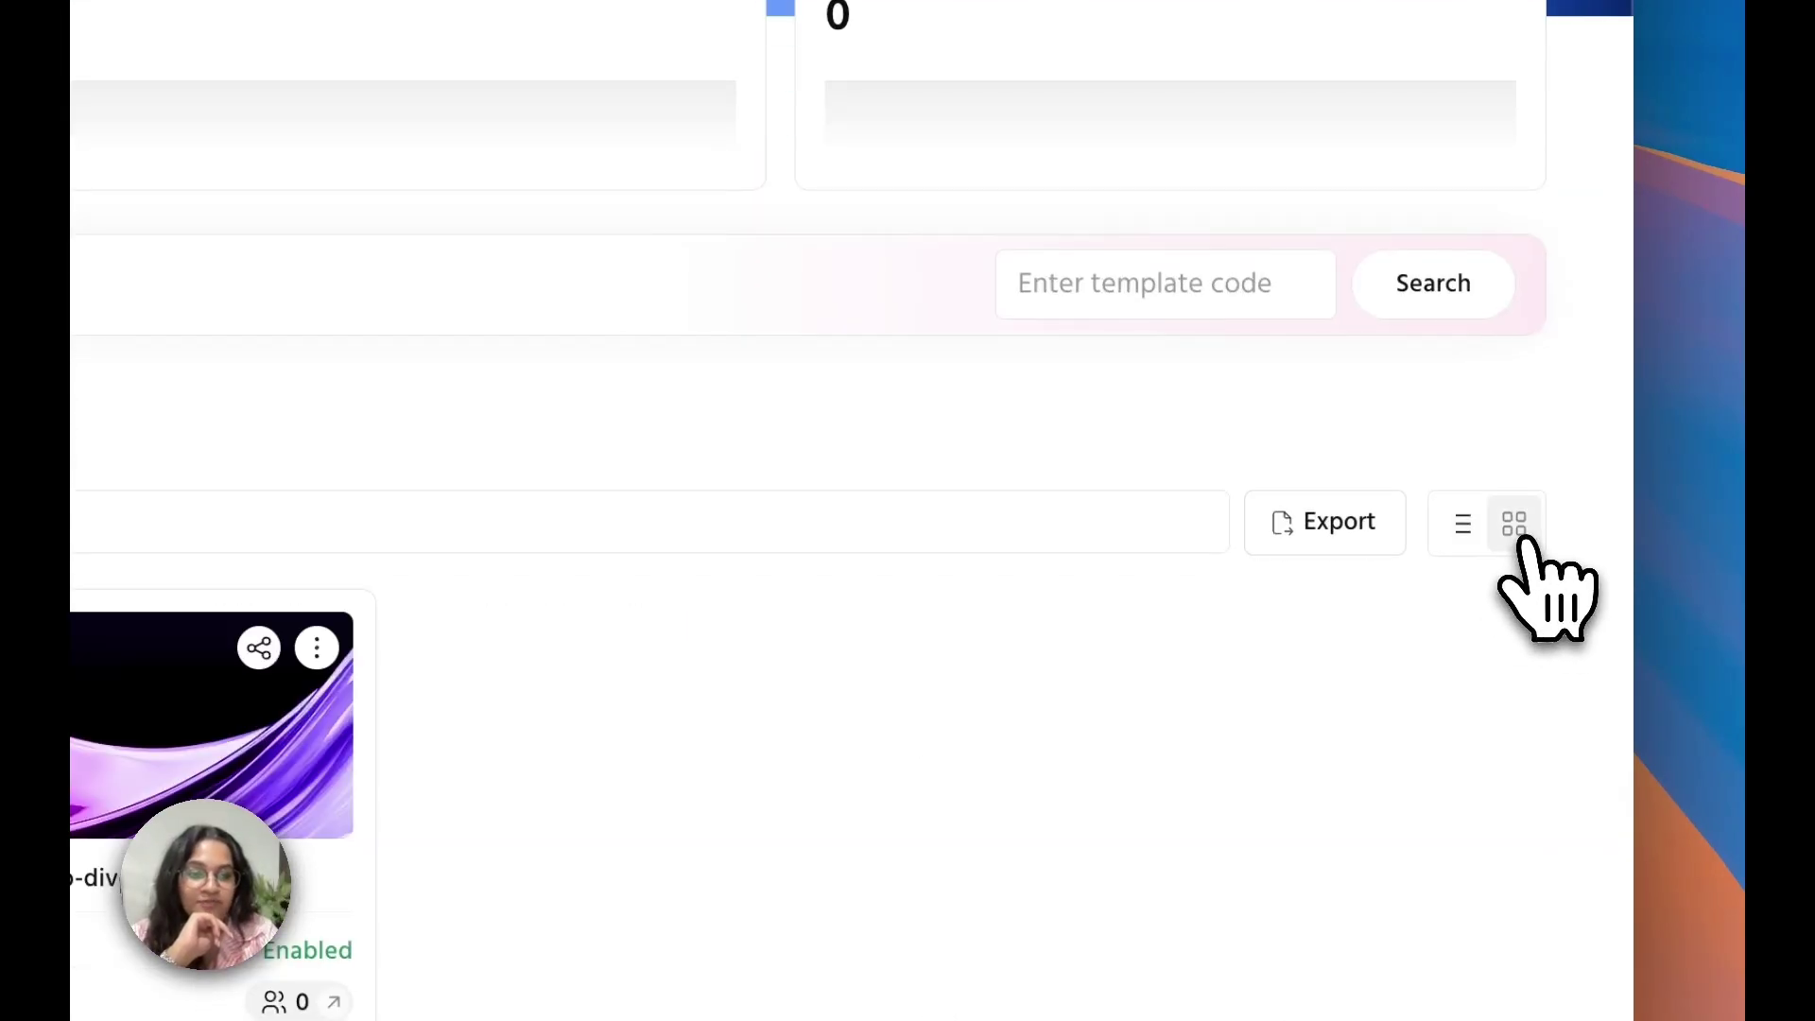
{"action": "left_click", "coordinate": [1466, 558]}
- Export the lead magnet responses as a CSV and dismiss the confirmation notice
{"action": "scroll", "coordinate": [1490, 600], "scroll_direction": "up", "scroll_amount": 3}
{"action": "scroll", "coordinate": [1102, 695], "scroll_direction": "down", "scroll_amount": 2}
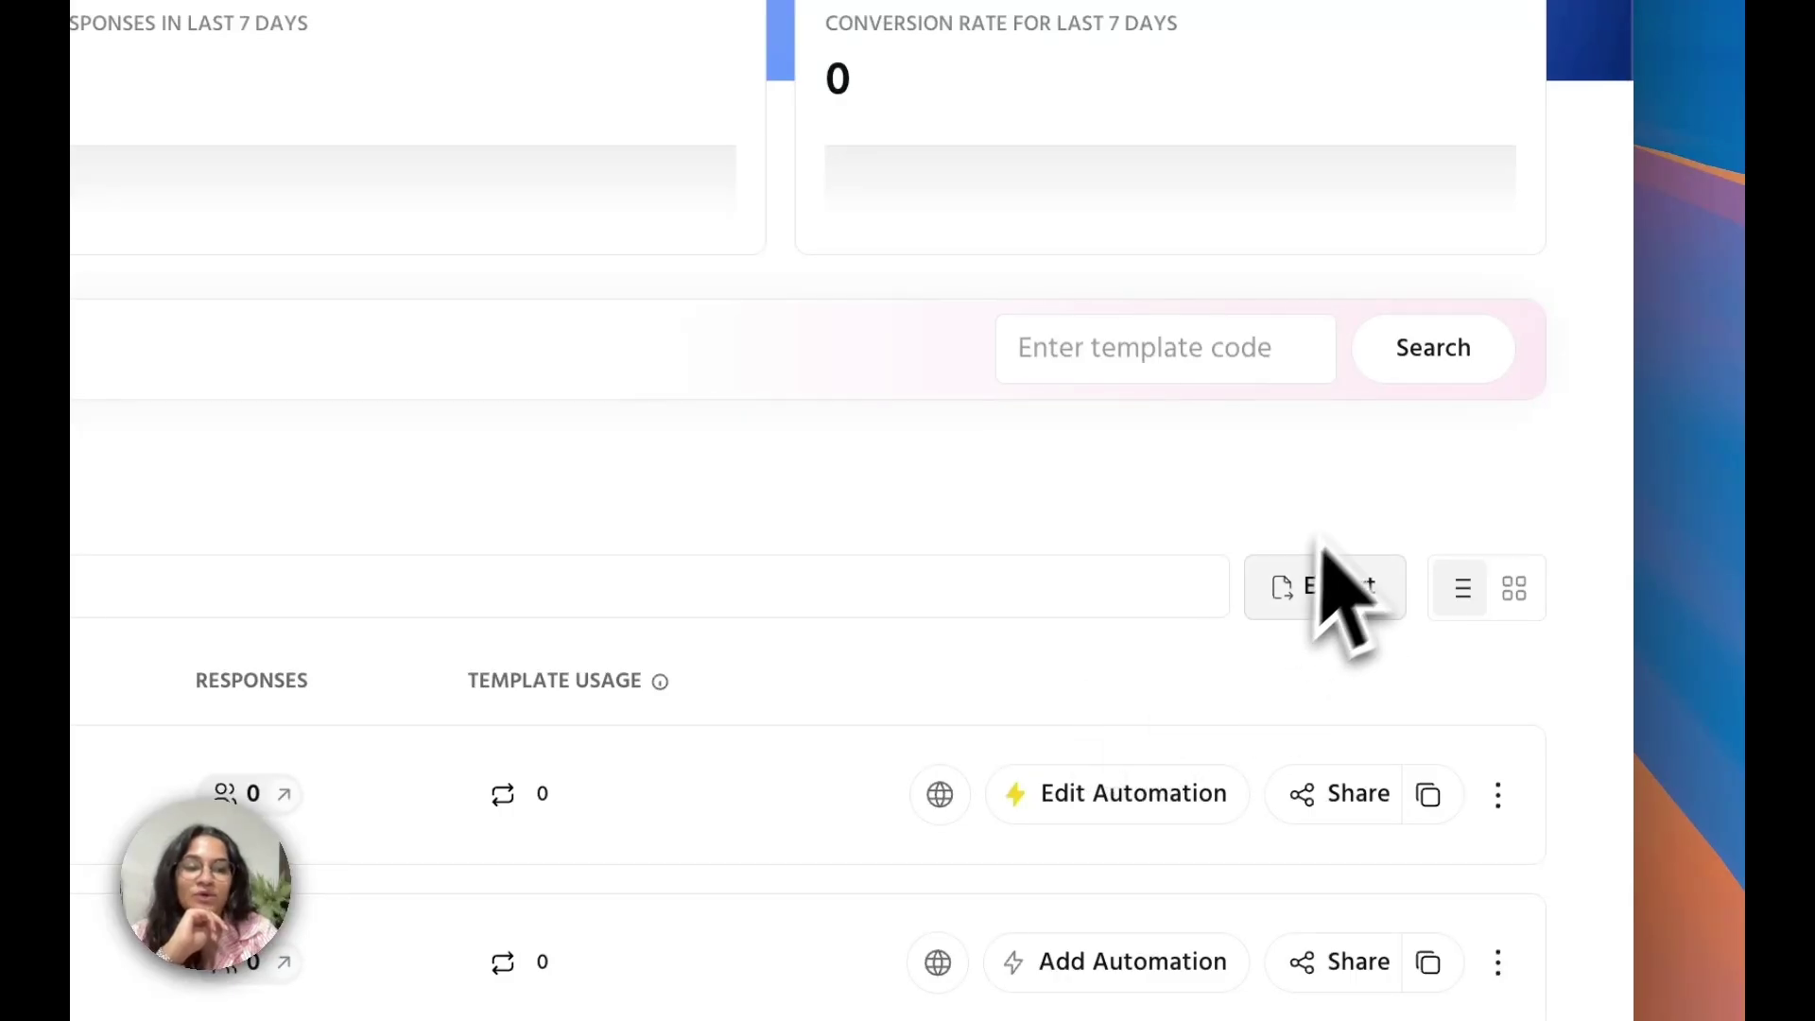
{"action": "left_click", "coordinate": [1323, 586]}
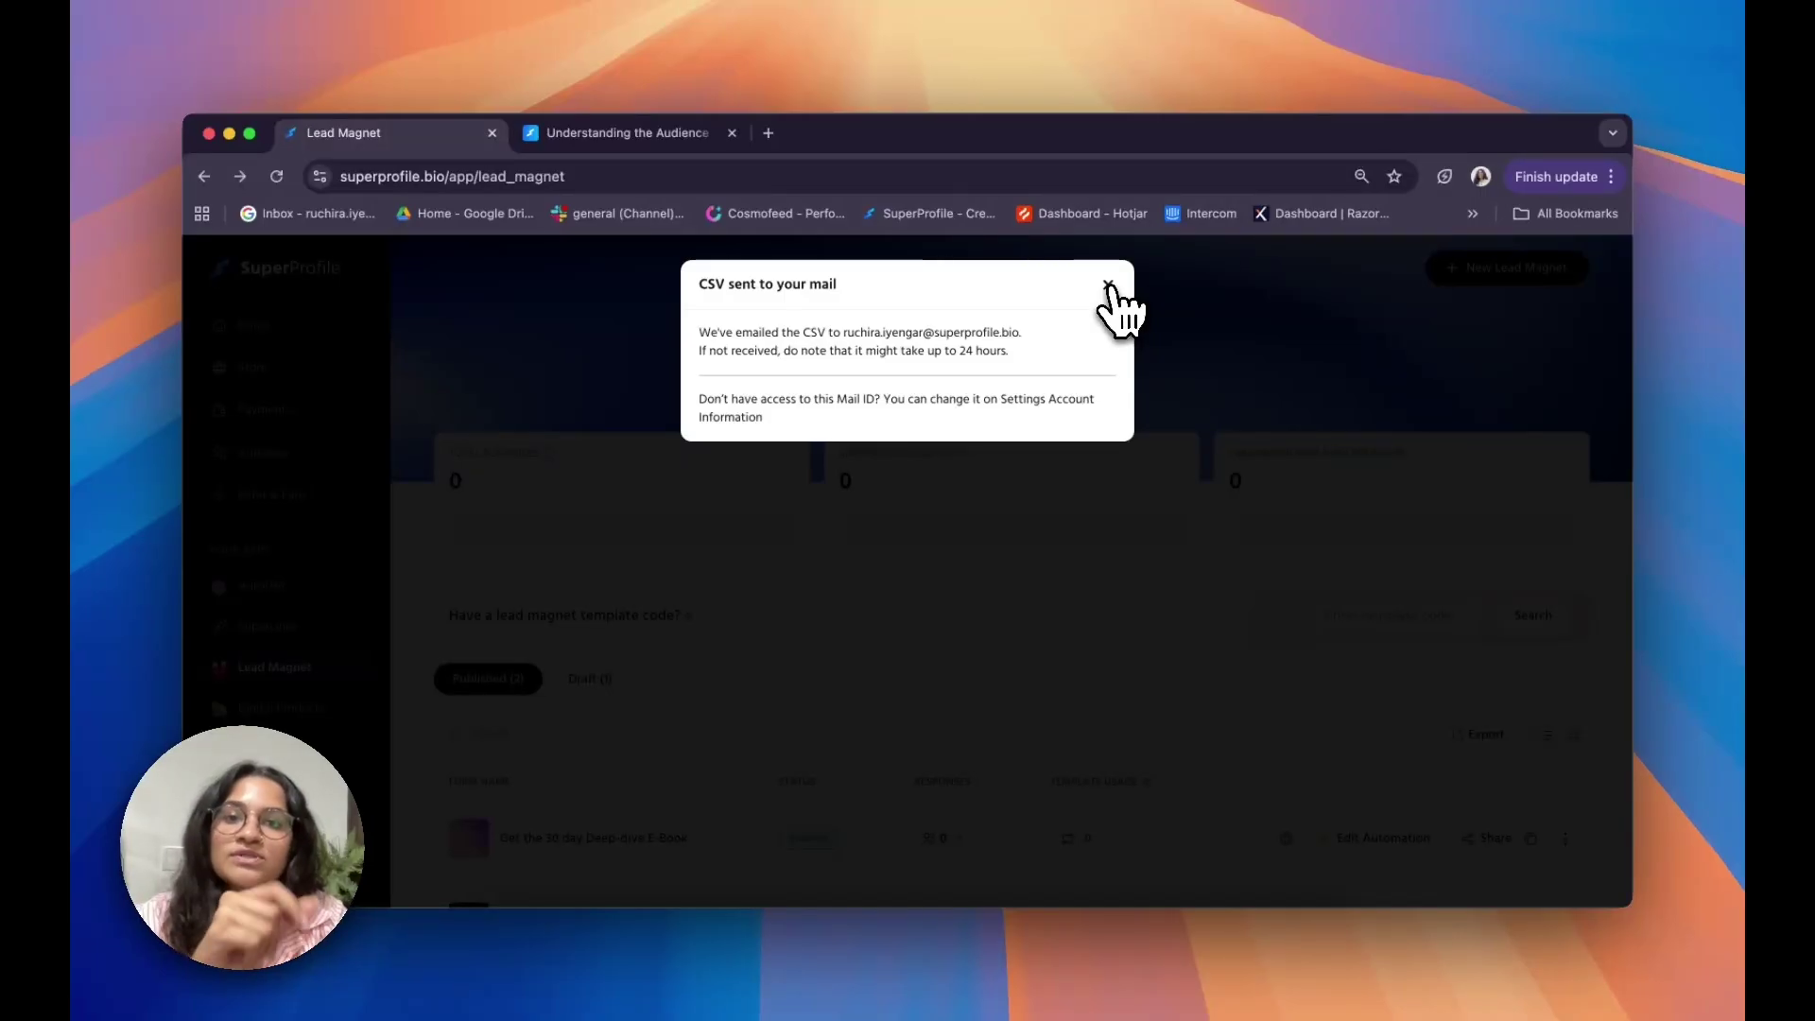
{"action": "left_click", "coordinate": [1108, 285]}
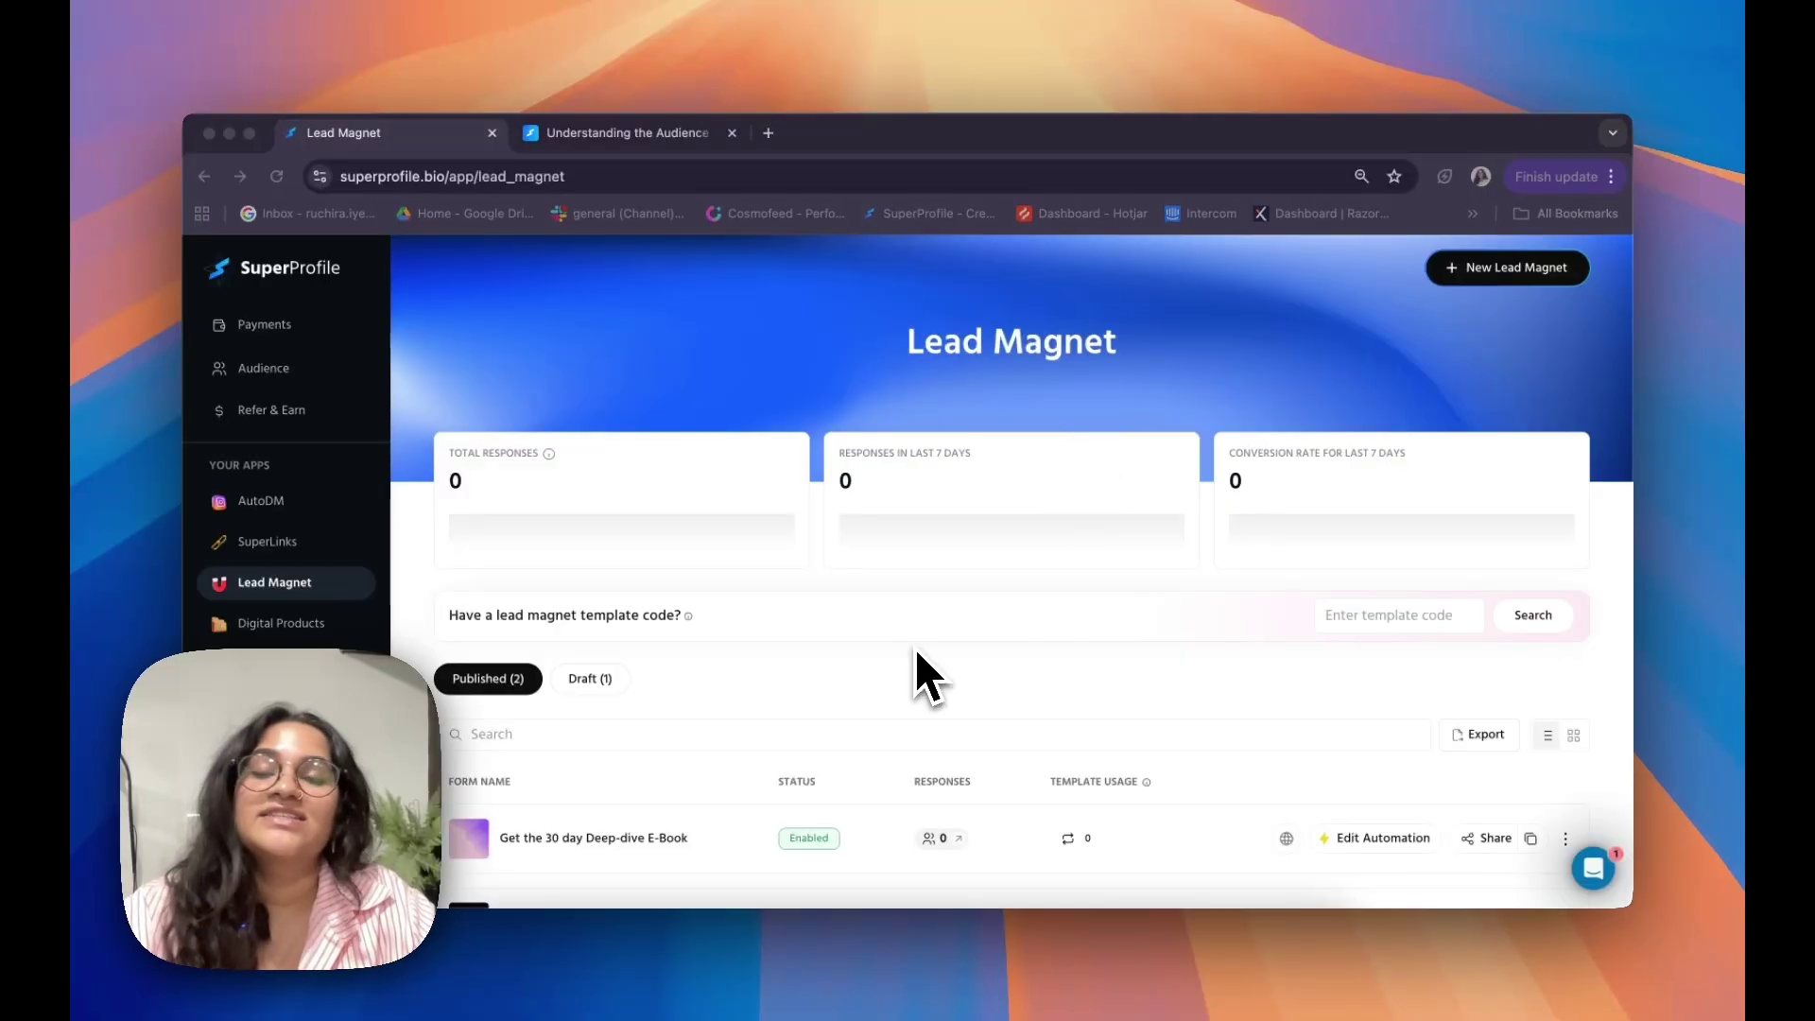